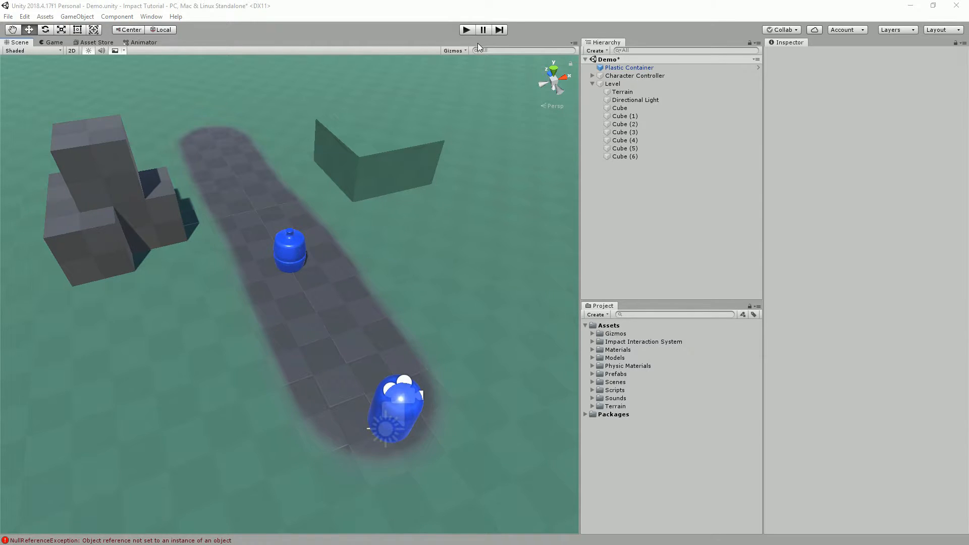
# Run the scene in play mode and walk the character up to the blue plastic container
pyautogui.click(465, 30)
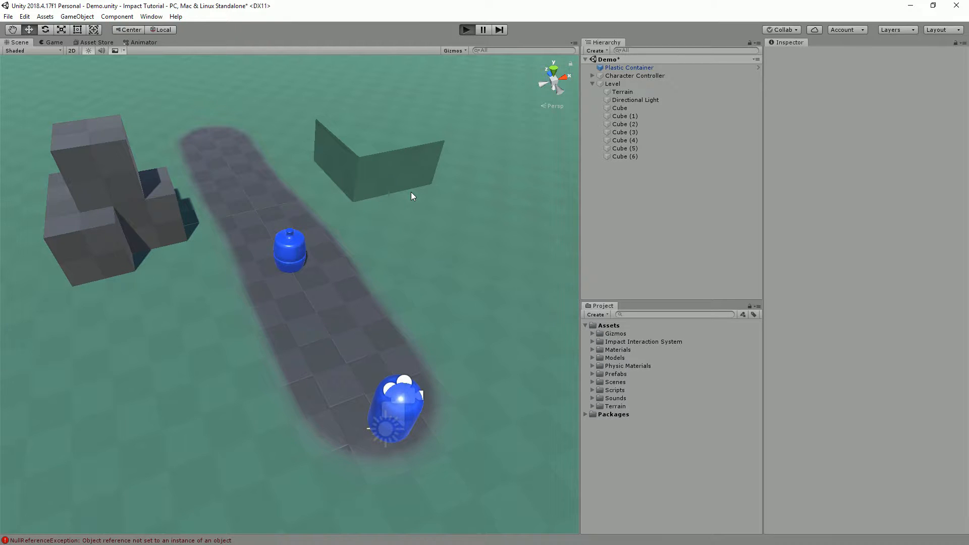
pyautogui.press('w')
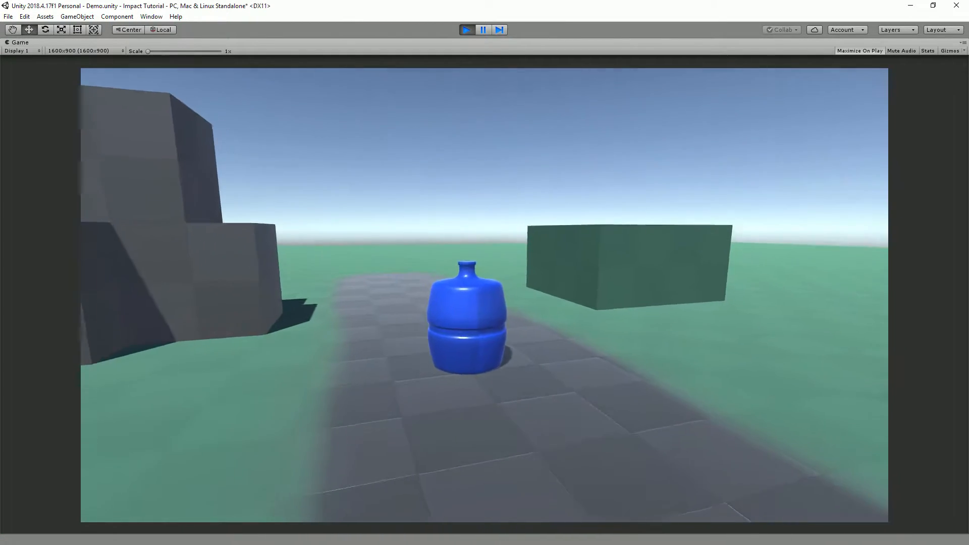
pyautogui.press('d')
pyautogui.press('a')
pyautogui.press('w')
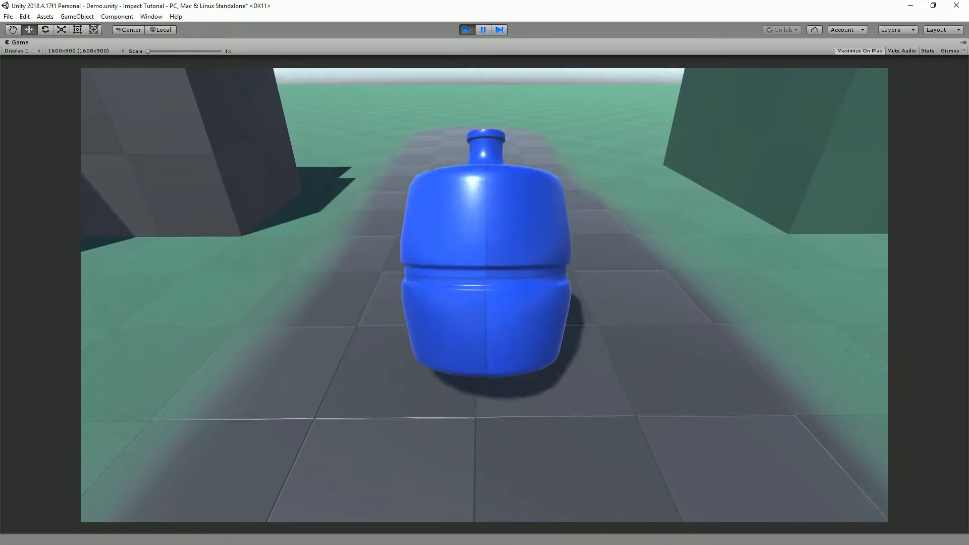
# Pick up the plastic container, carry it around and throw it to test the collisions, and stop play mode
pyautogui.press('e')
pyautogui.press('w')
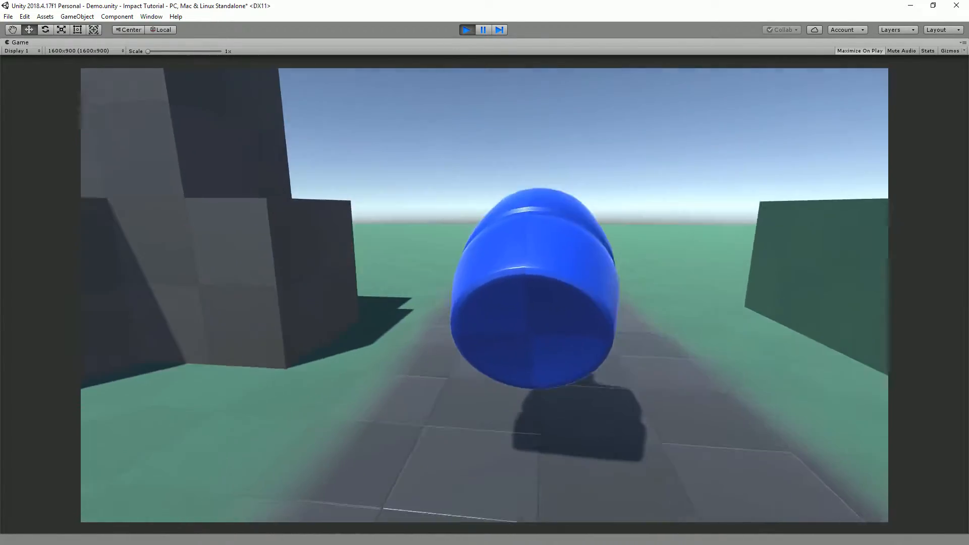
pyautogui.press('w')
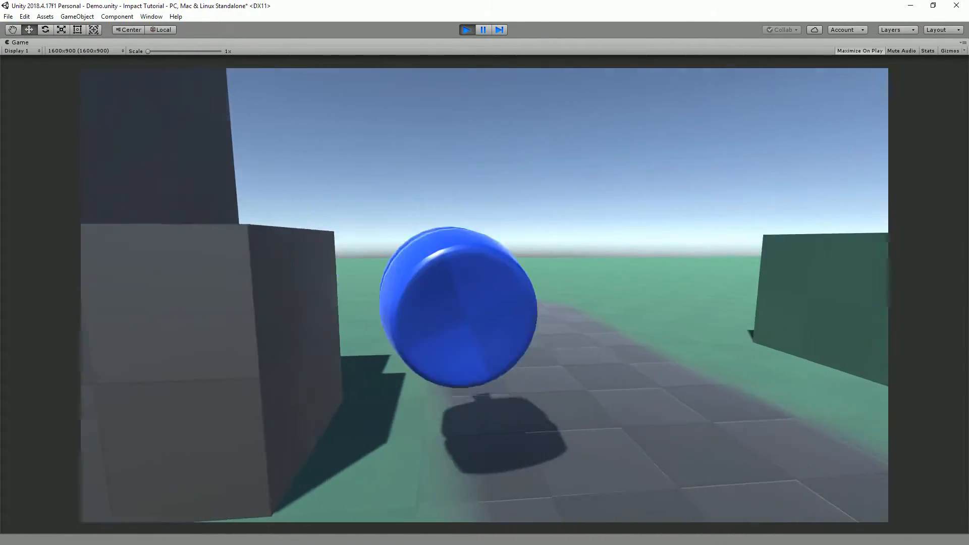
pyautogui.press('w')
pyautogui.press('s')
pyautogui.press('w')
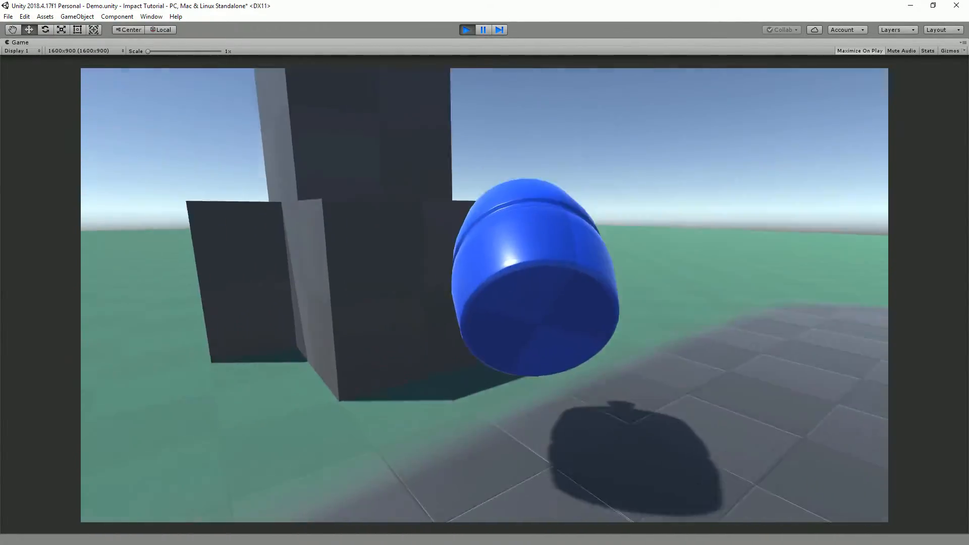
pyautogui.press('w')
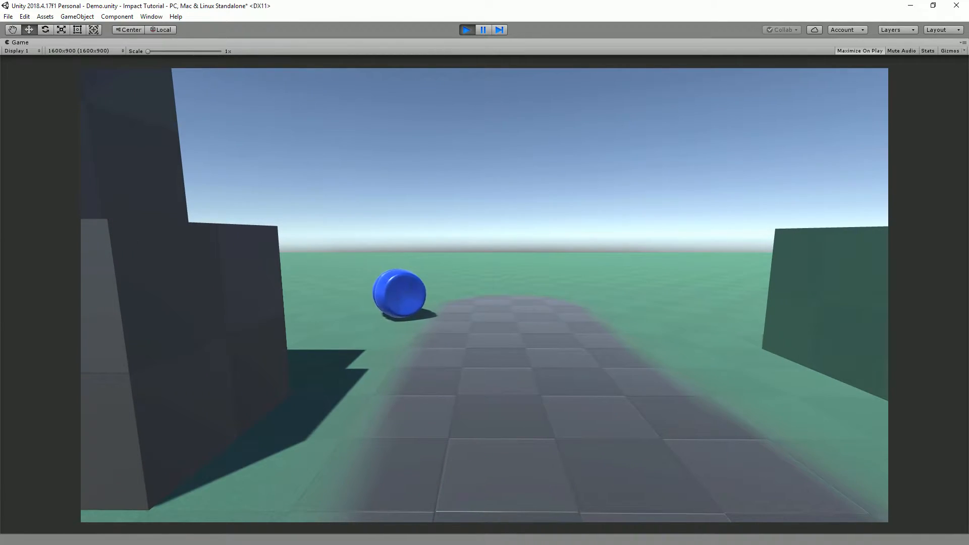
pyautogui.hotkey('ctrl', 'p')
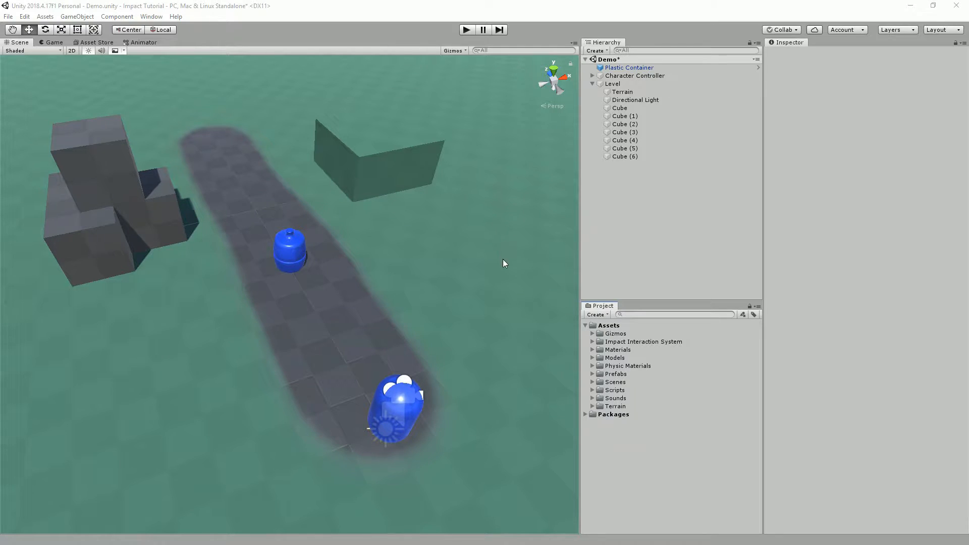
# Create an Impact Tag Library asset in the Assets folder, keeping its default name
pyautogui.click(606, 314)
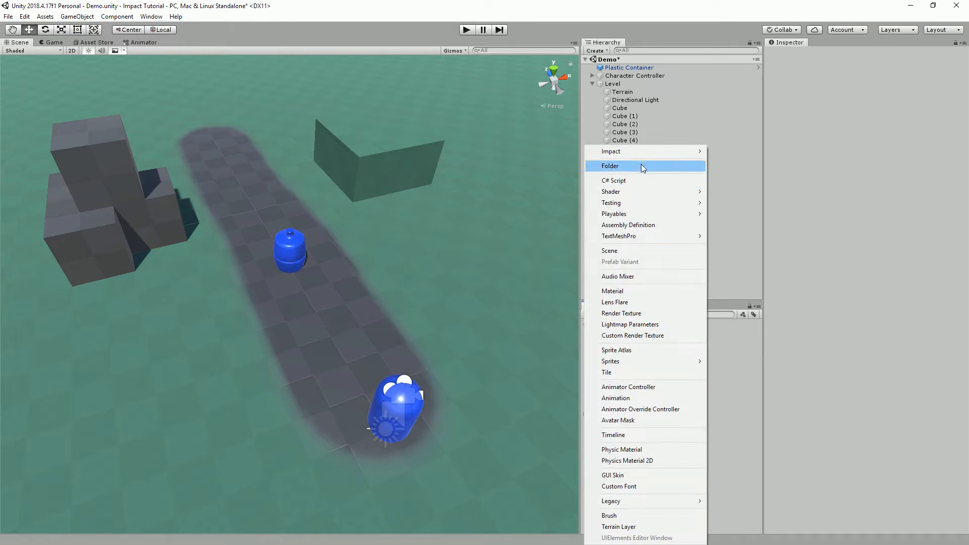
pyautogui.moveTo(678, 155)
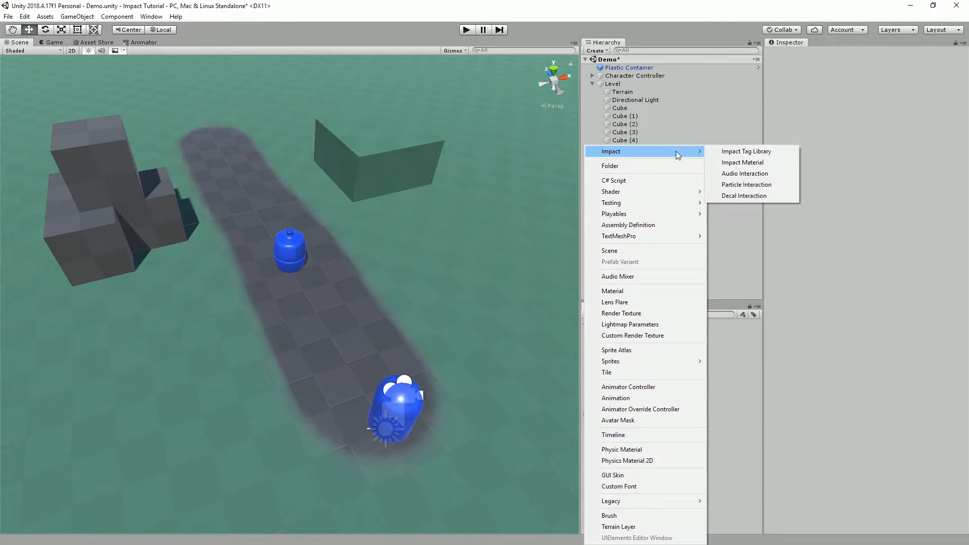
pyautogui.click(739, 150)
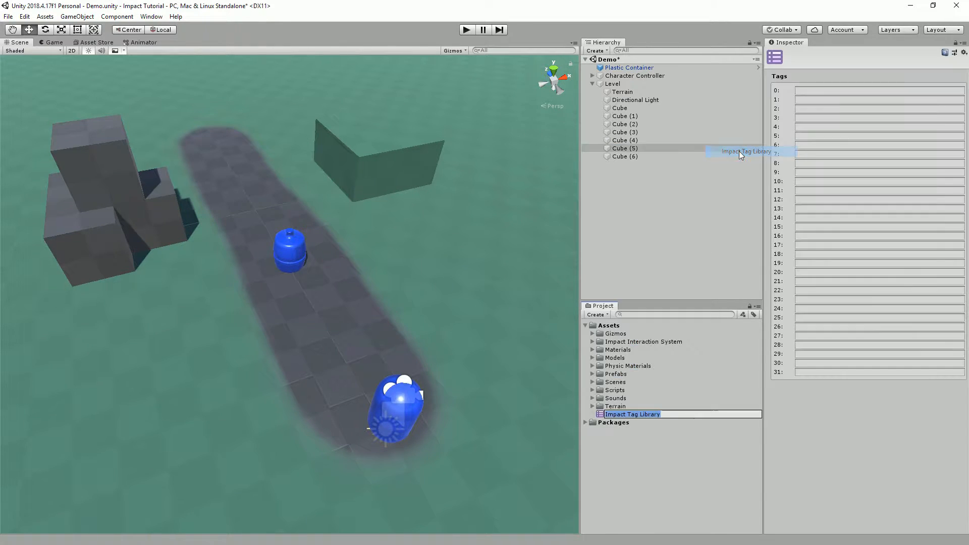
pyautogui.click(602, 414)
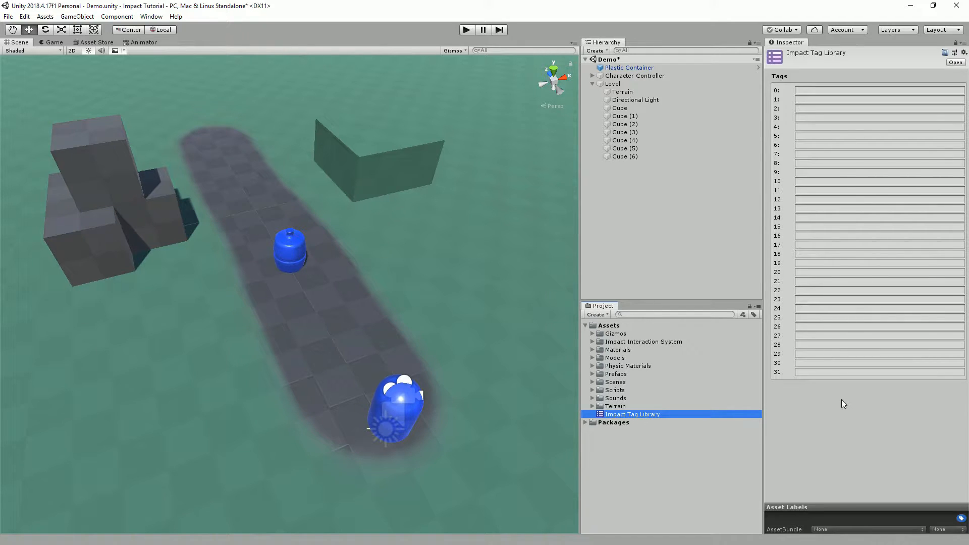
# Define two tags in the Impact Tag Library: Hard at index 0 and Soft at index 1
pyautogui.click(818, 90)
pyautogui.write('Hard')
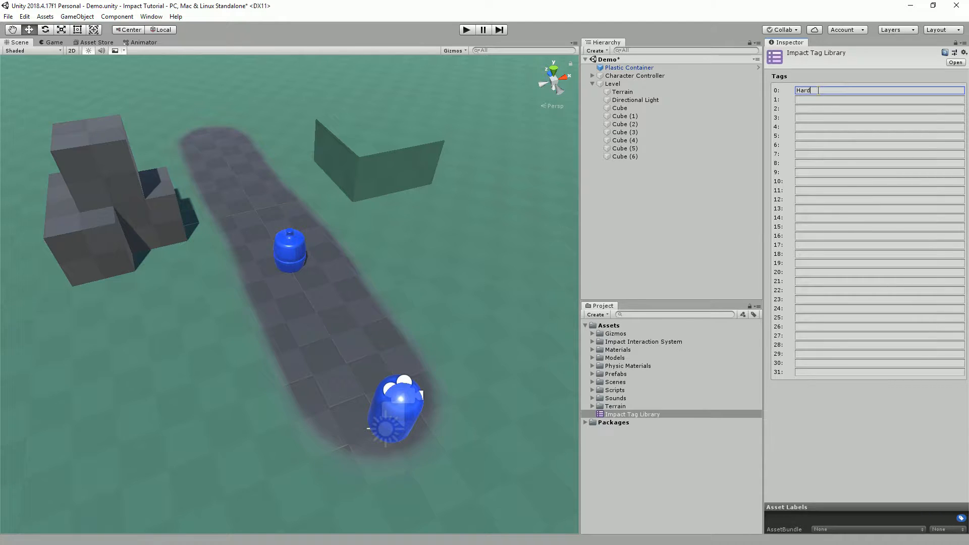
pyautogui.press('Tab')
pyautogui.write('So')
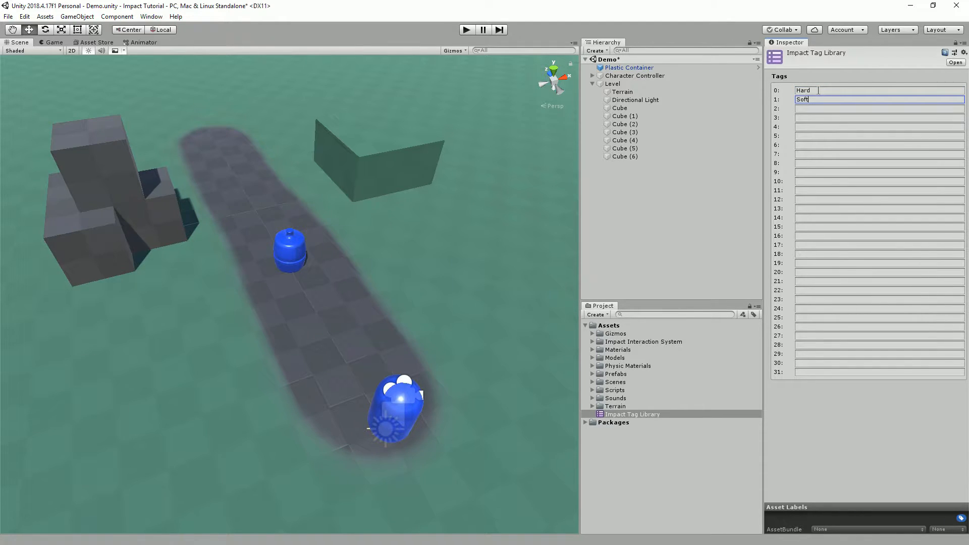
pyautogui.click(847, 437)
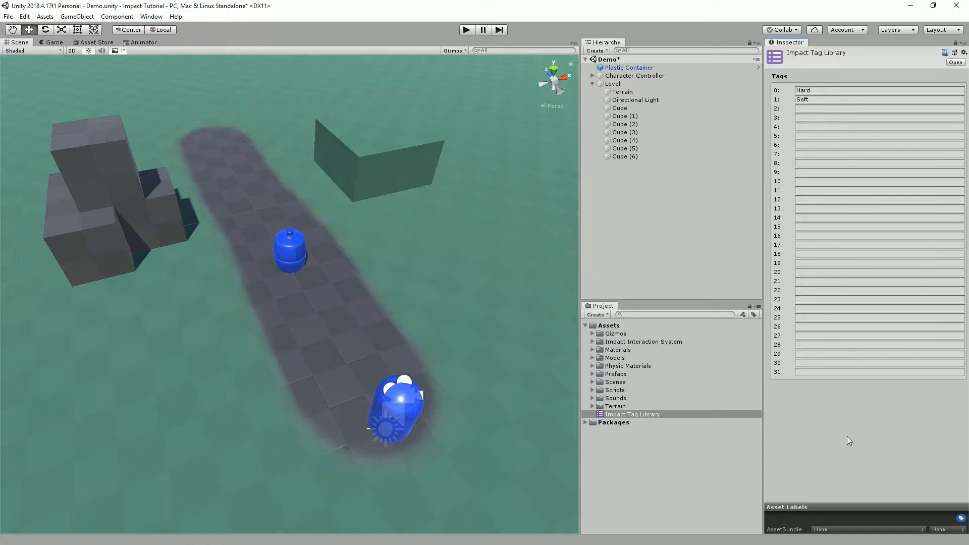
pyautogui.click(534, 236)
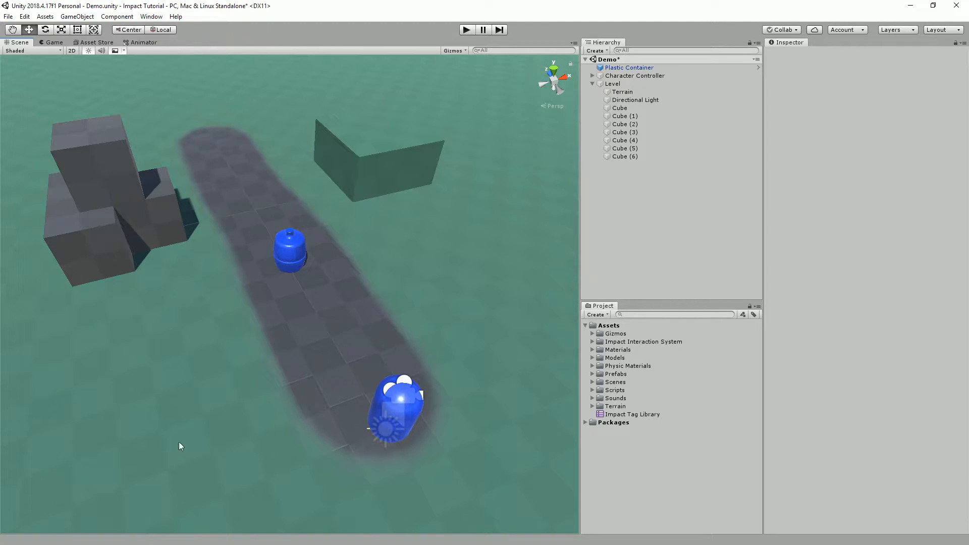
pyautogui.click(366, 149)
pyautogui.click(362, 141)
pyautogui.click(416, 158)
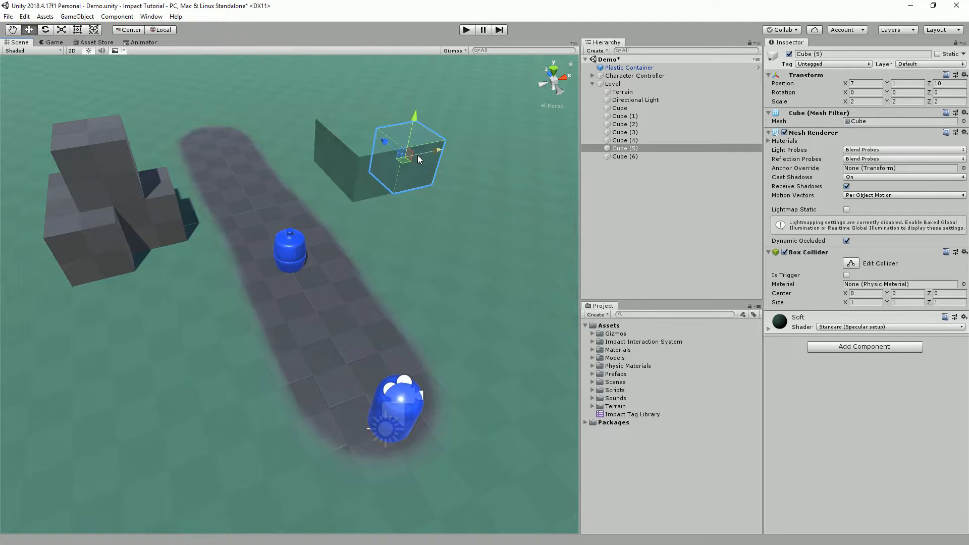
pyautogui.click(287, 250)
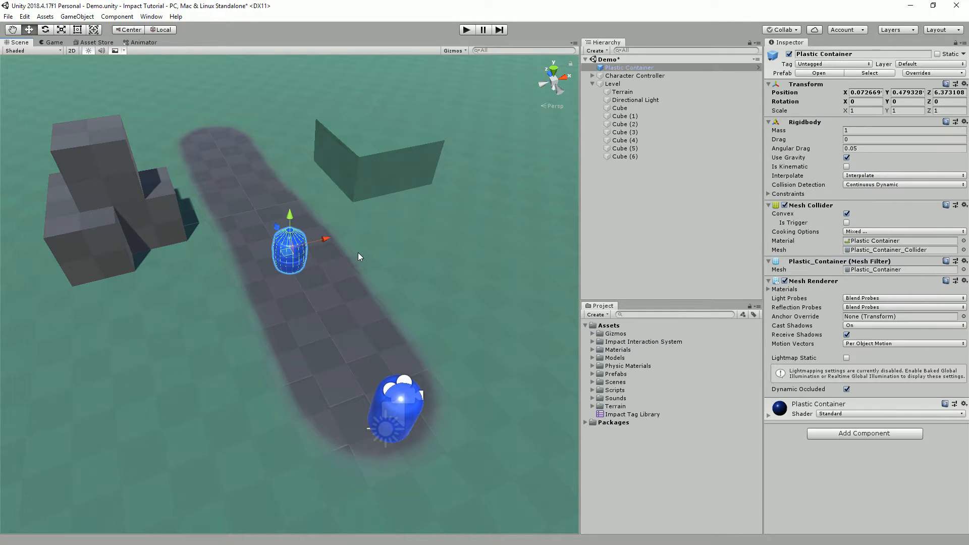
# Create an Impact Material in the Assets folder and name it Hard
pyautogui.click(596, 314)
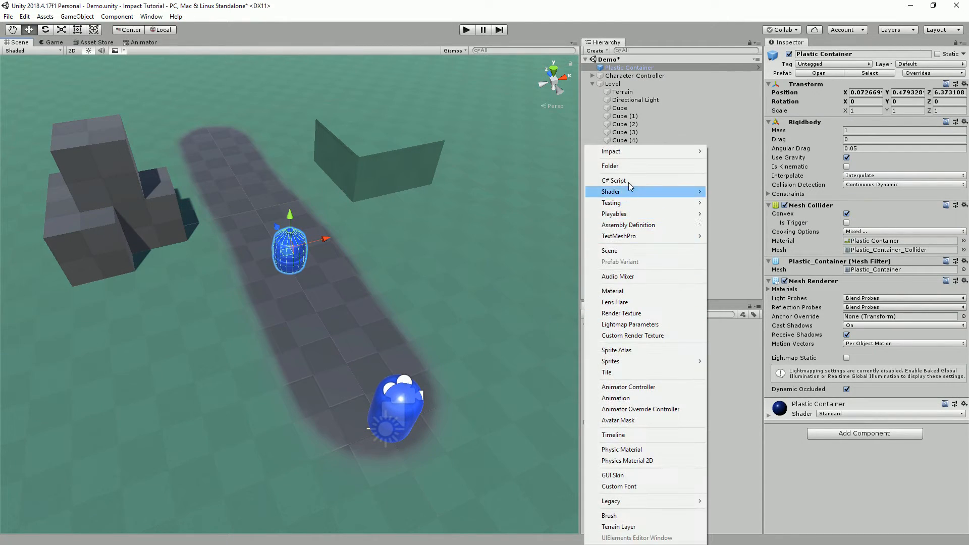
pyautogui.moveTo(632, 153)
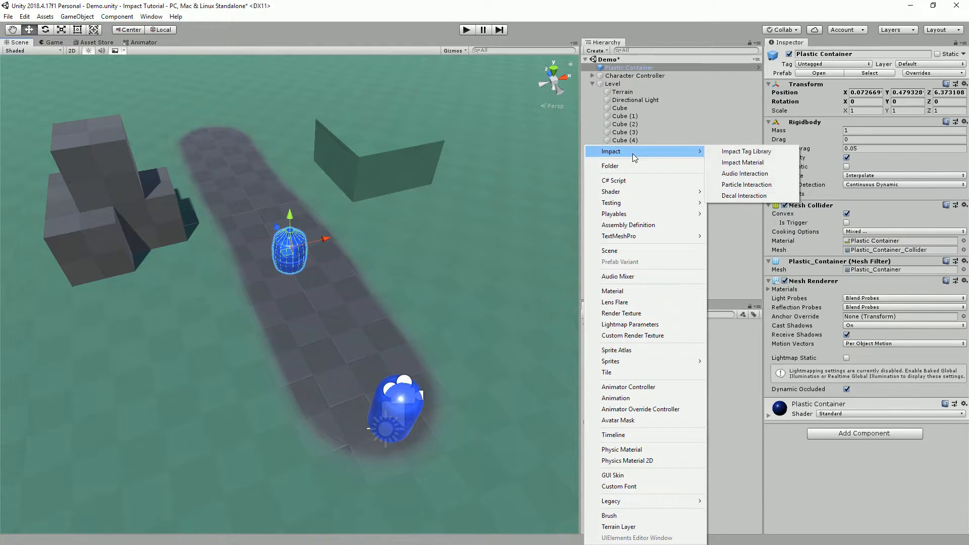
pyautogui.click(731, 162)
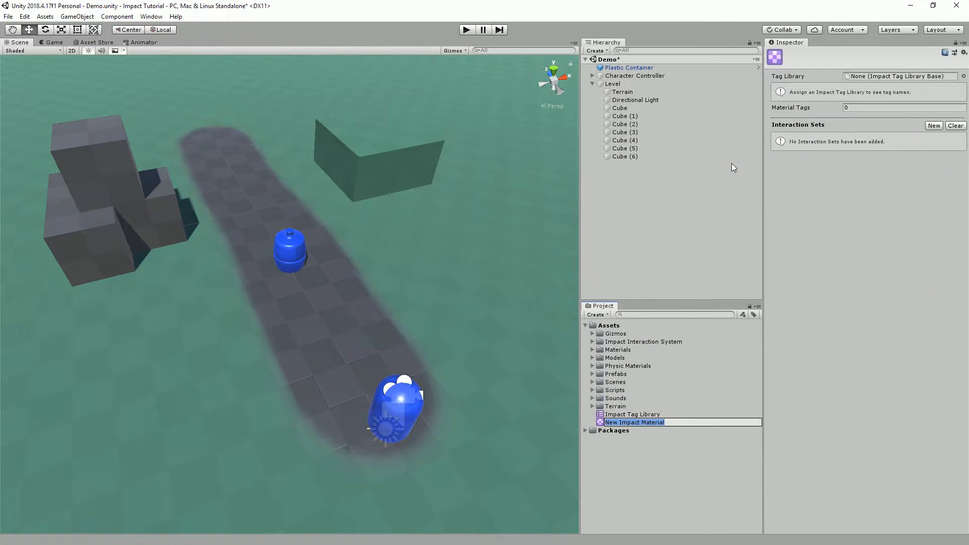
pyautogui.write('Hard')
pyautogui.press('Return')
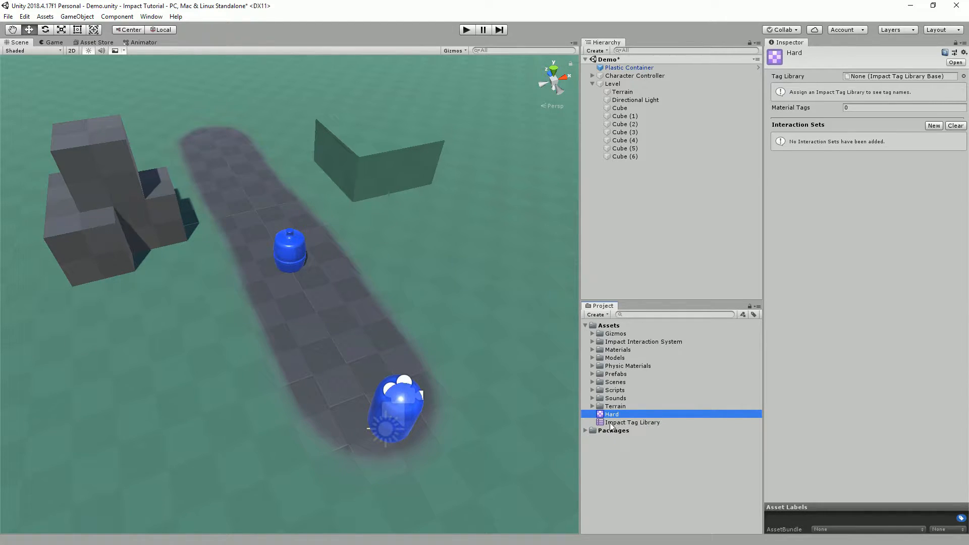
# Assign the Impact Tag Library to the Hard material and set its Material Tags to Hard
pyautogui.moveTo(608, 426); pyautogui.dragTo(873, 78)
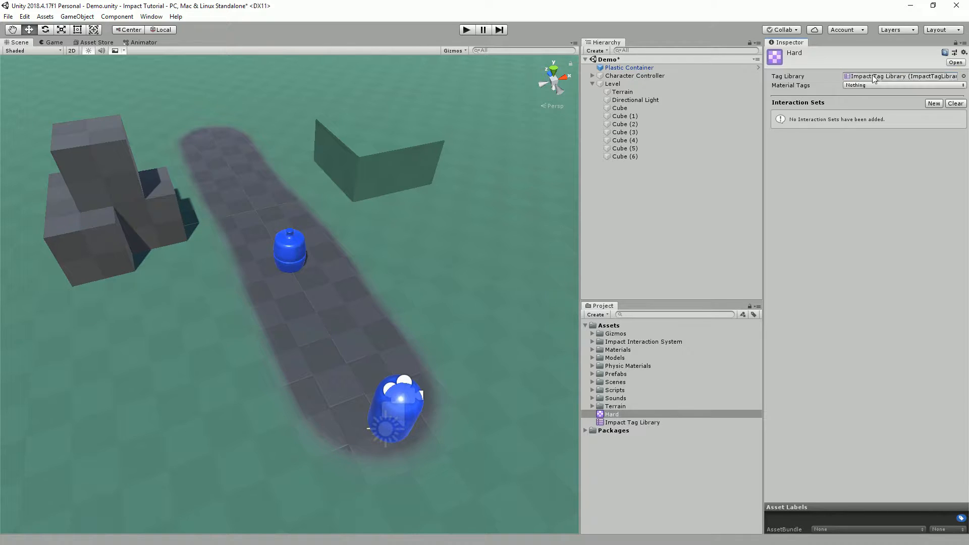
pyautogui.click(874, 86)
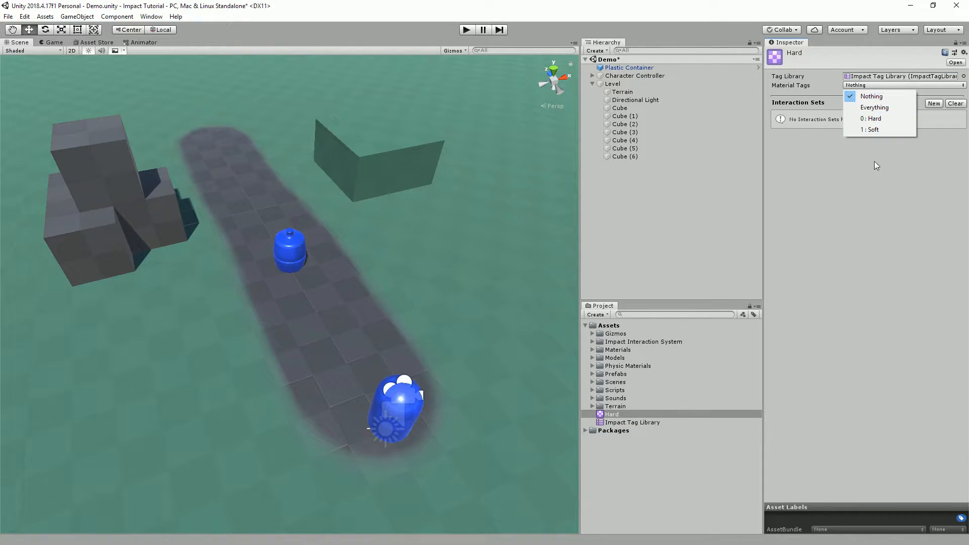
pyautogui.click(823, 106)
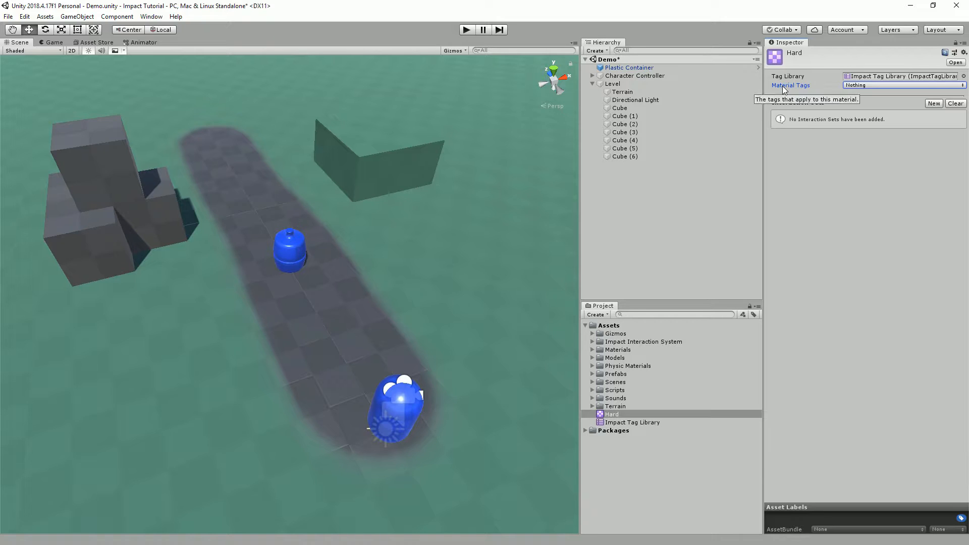
pyautogui.click(873, 86)
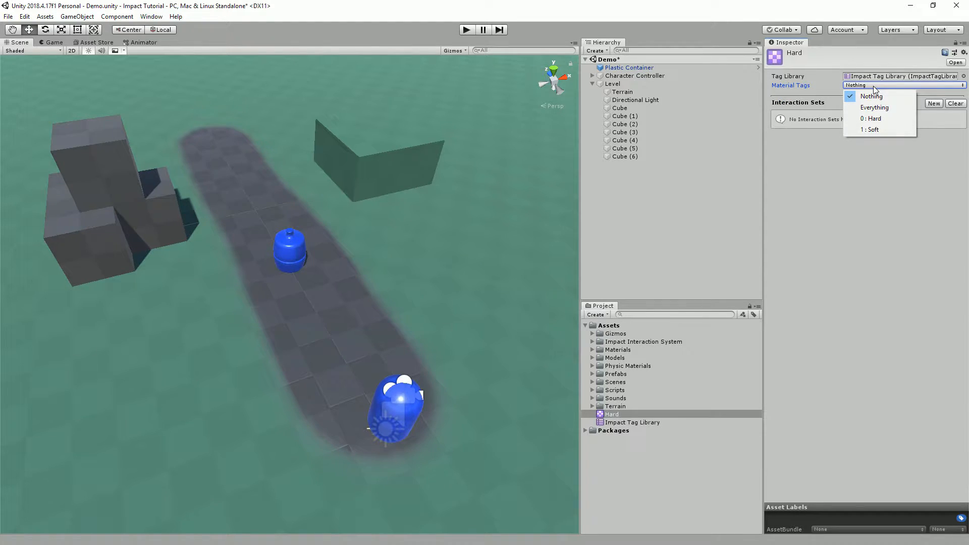
pyautogui.click(873, 119)
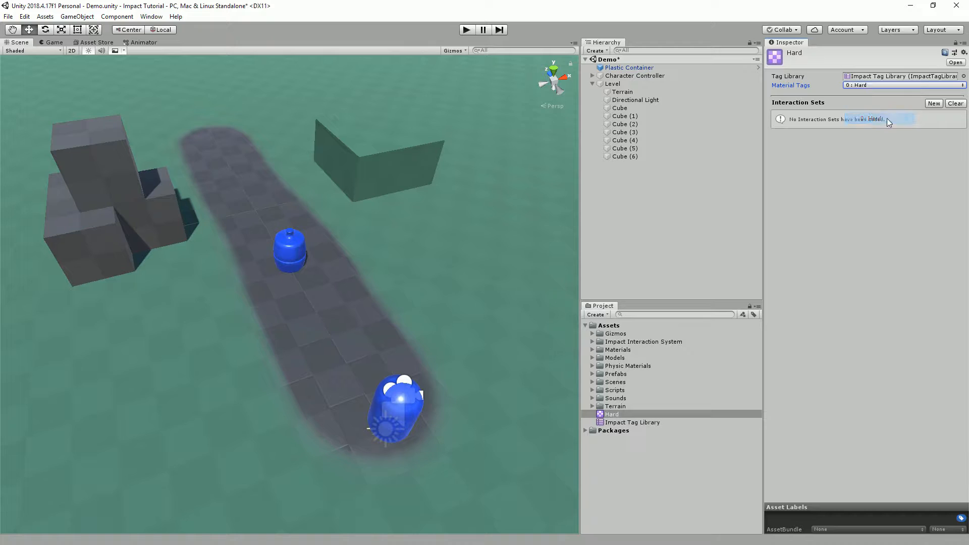
# Duplicate the Hard impact material and rename the copy as Soft
pyautogui.click(620, 414)
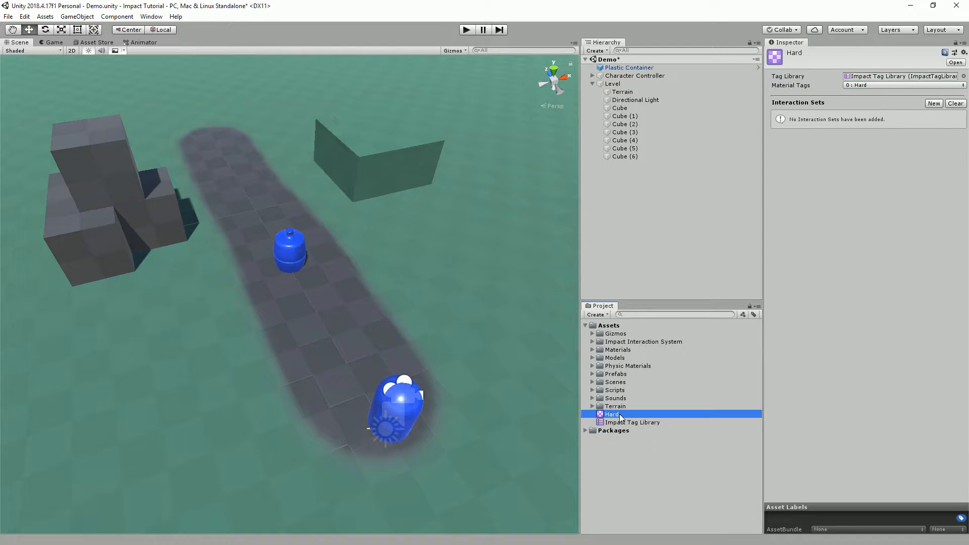
pyautogui.hotkey('ctrl', 'd')
pyautogui.press('F2')
pyautogui.write('Soft')
pyautogui.press('Return')
# Set the Soft material's Material Tags to only Soft, removing the Hard tag
pyautogui.click(882, 86)
pyautogui.click(873, 118)
pyautogui.click(873, 85)
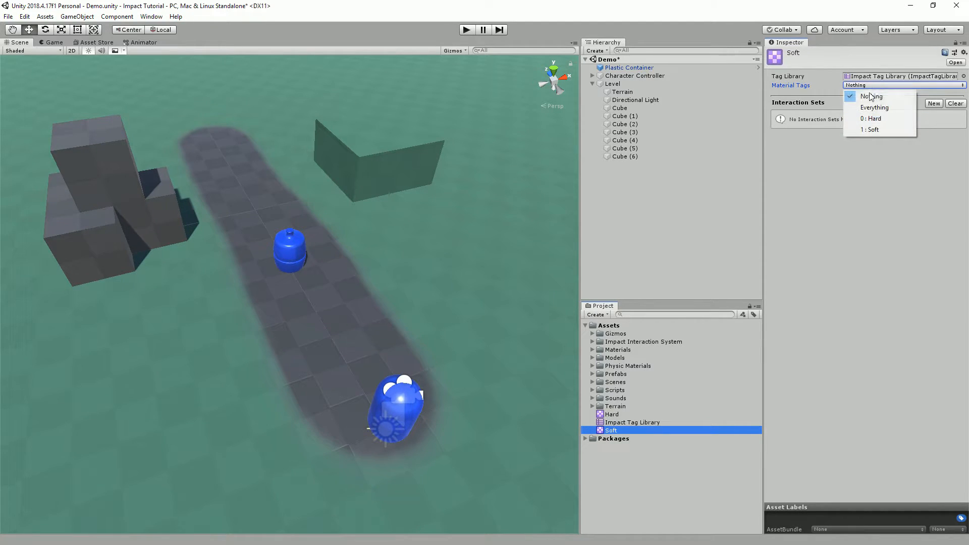
pyautogui.click(872, 129)
# Duplicate the Soft impact material and rename the copy as Plastic
pyautogui.click(619, 432)
pyautogui.hotkey('ctrl', 'd')
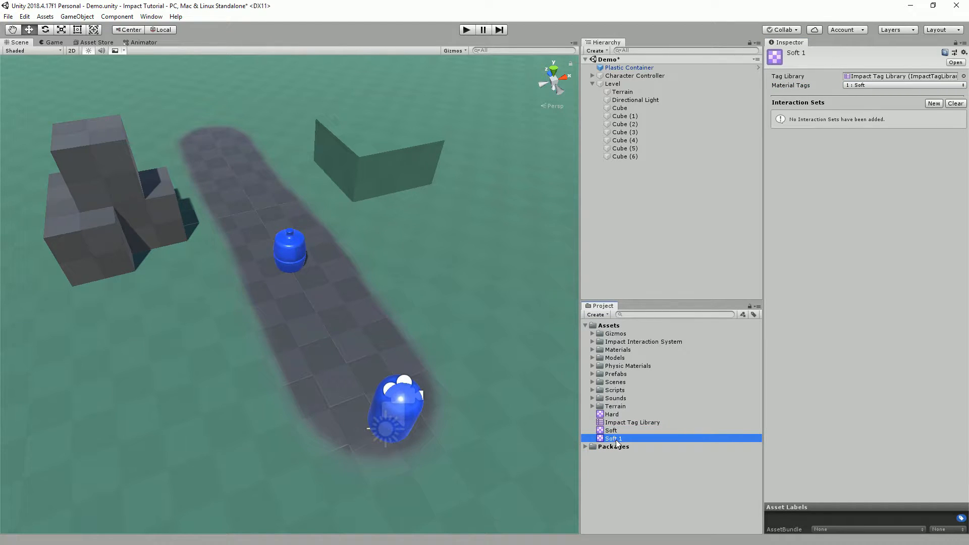
pyautogui.click(616, 439)
pyautogui.write('Plasti')
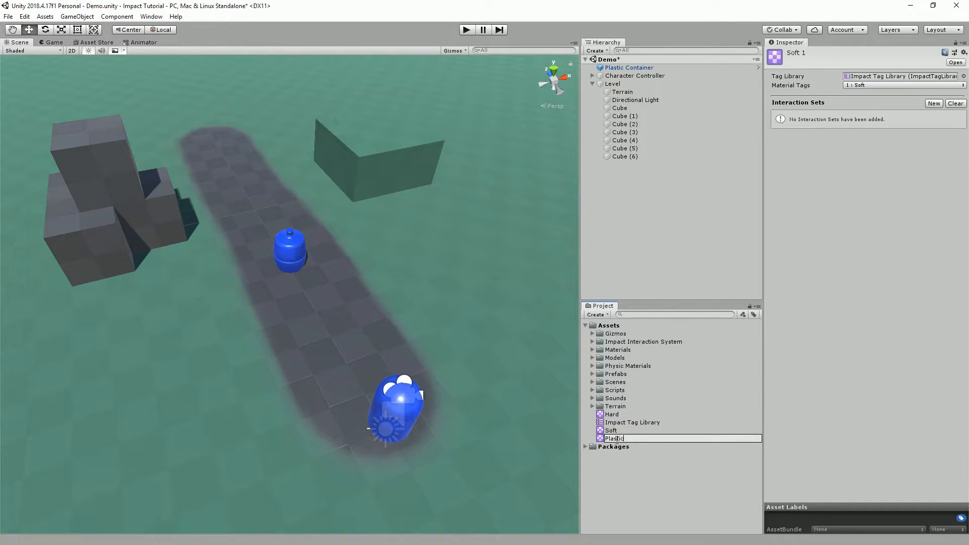
pyautogui.write('c')
pyautogui.press('Return')
# Set the Plastic material's Material Tags to only Hard, removing the Soft tag
pyautogui.click(872, 86)
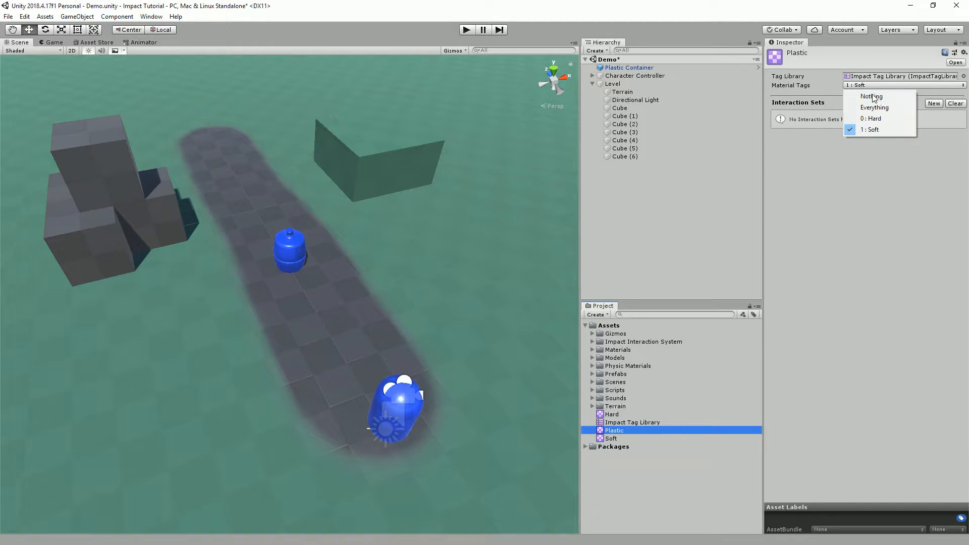
pyautogui.click(872, 129)
pyautogui.click(874, 84)
pyautogui.click(874, 118)
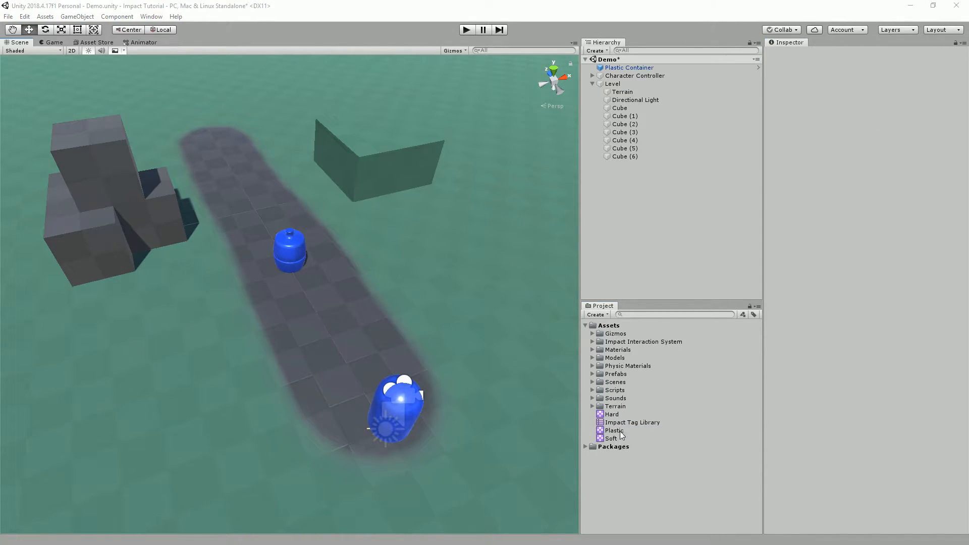
# Add an interaction set named Hard to the Plastic impact material and set its Include Tags to Hard
pyautogui.click(620, 431)
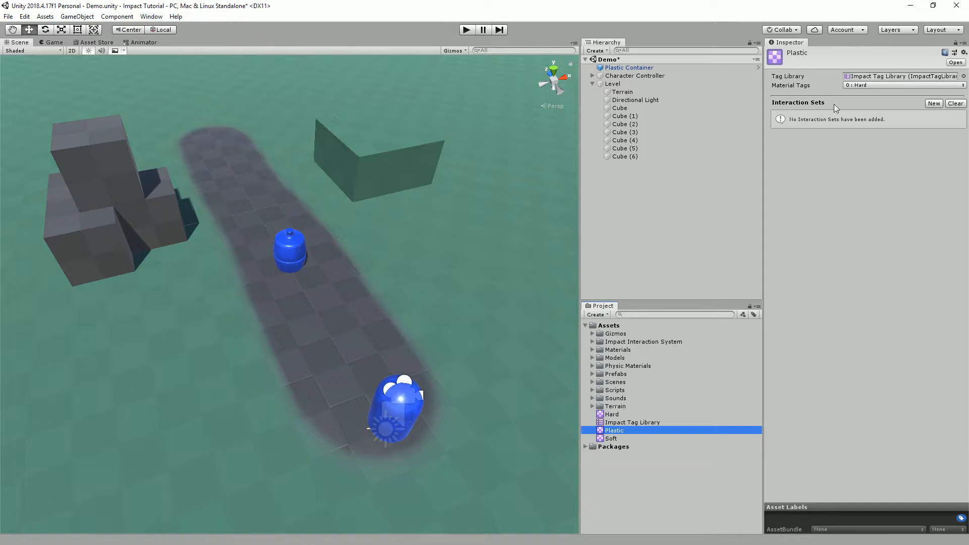
pyautogui.click(933, 104)
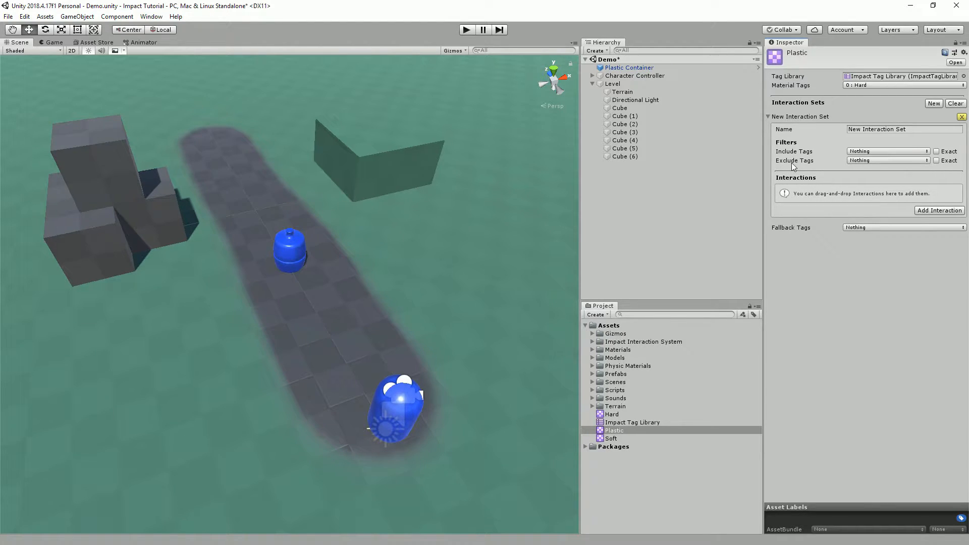
pyautogui.click(912, 130)
pyautogui.write('Hard')
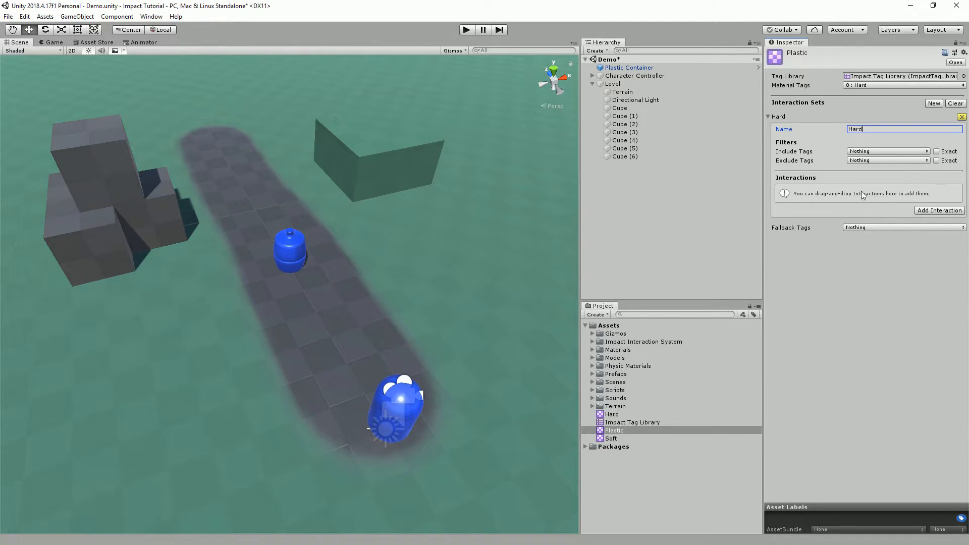
pyautogui.click(793, 151)
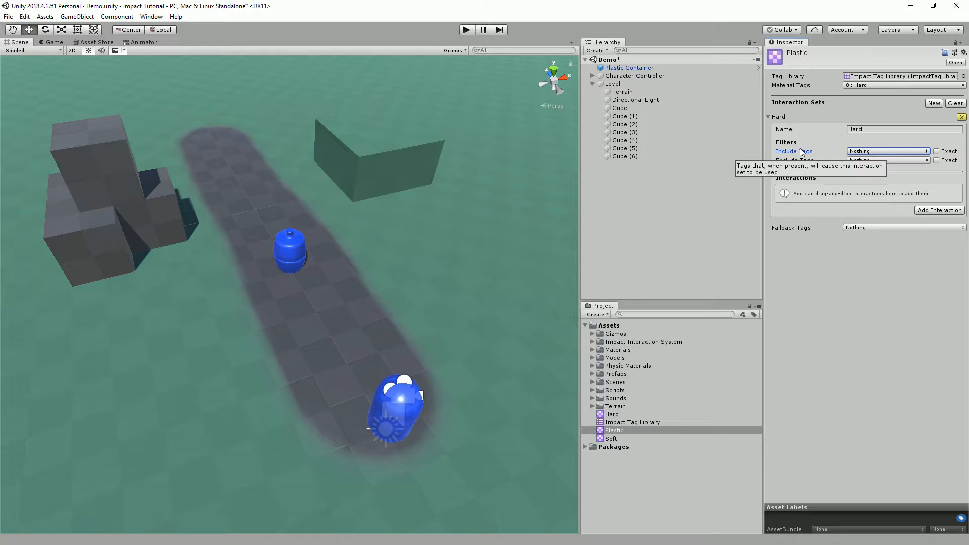
pyautogui.click(863, 151)
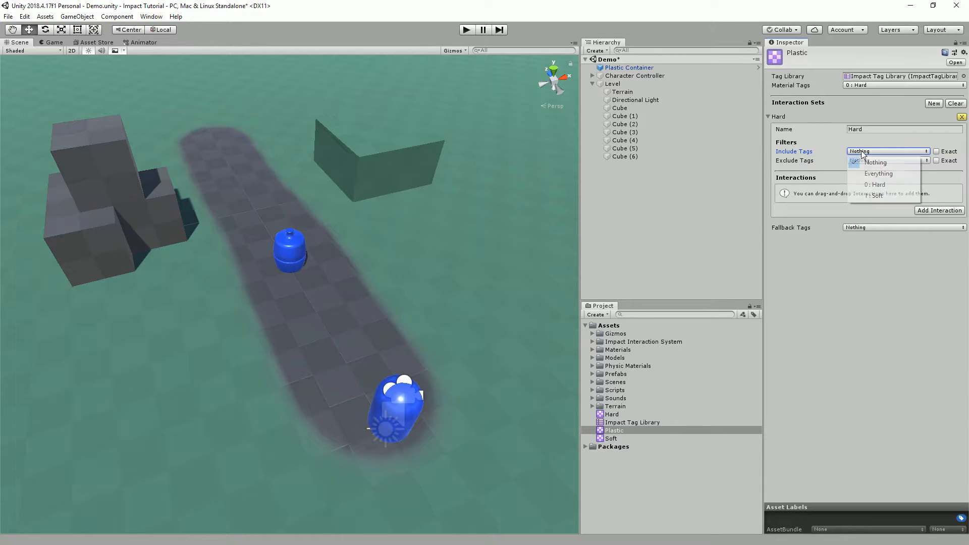
pyautogui.click(874, 185)
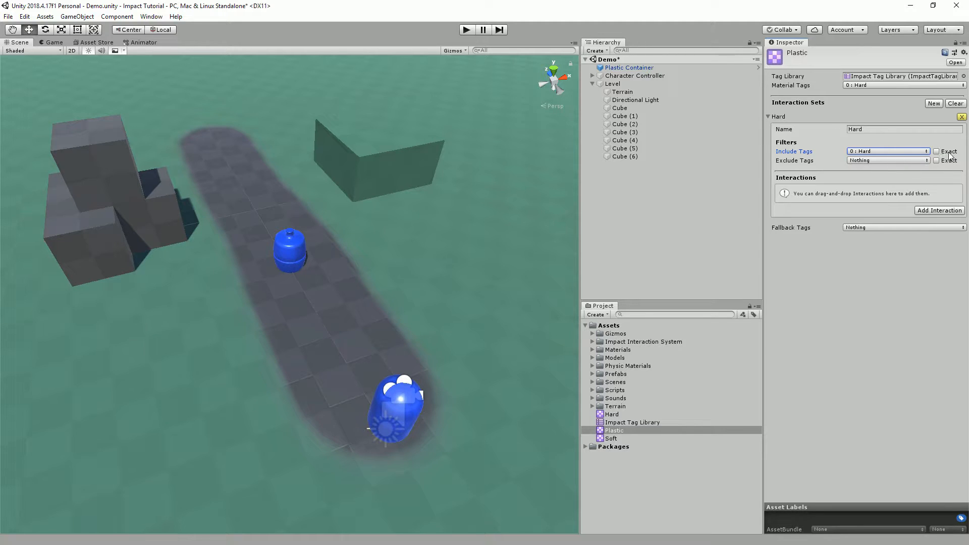
# Try the Exact option on the Hard interaction set's Include Tags filter and turn it back off
pyautogui.click(899, 152)
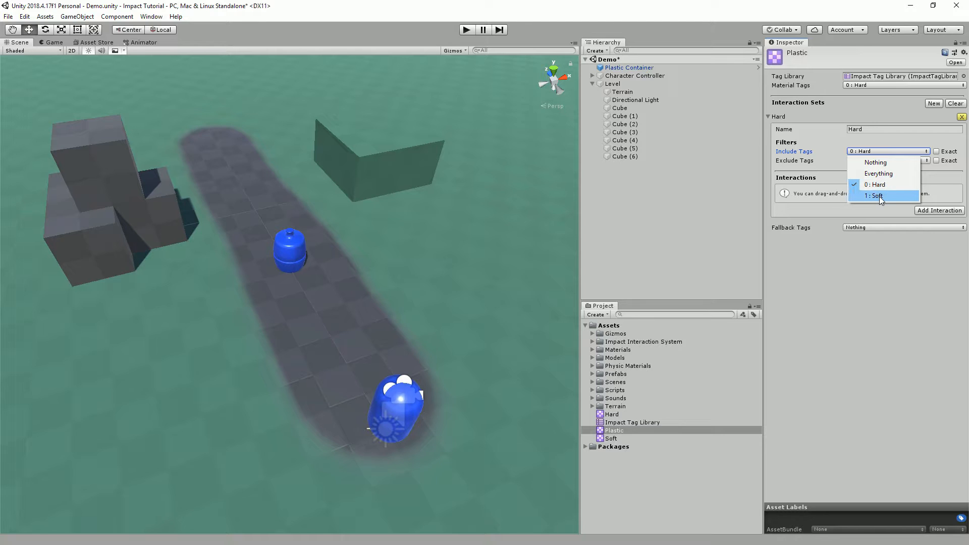
pyautogui.click(938, 154)
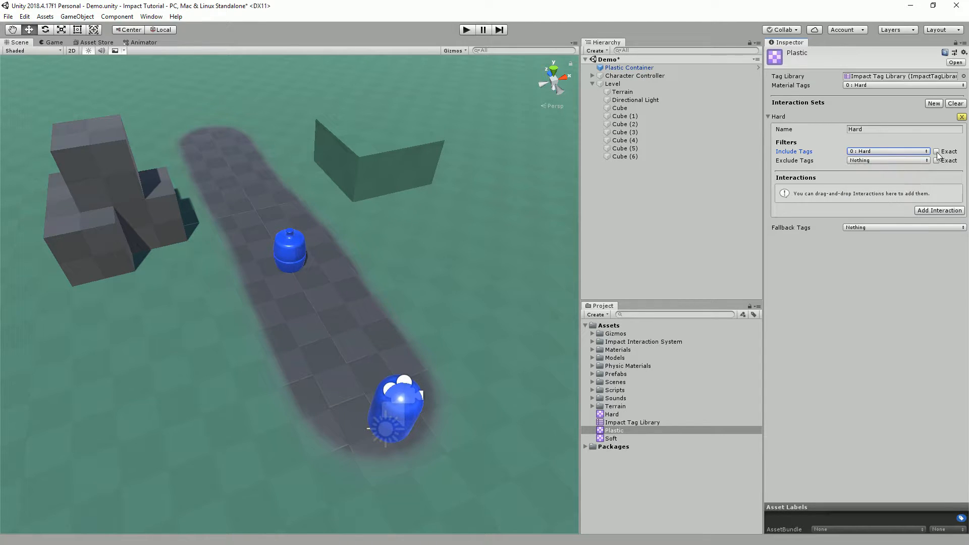
pyautogui.click(937, 151)
pyautogui.click(937, 152)
# Try Soft as the Hard interaction set's Exclude Tags and reset the filter to Nothing
pyautogui.click(792, 160)
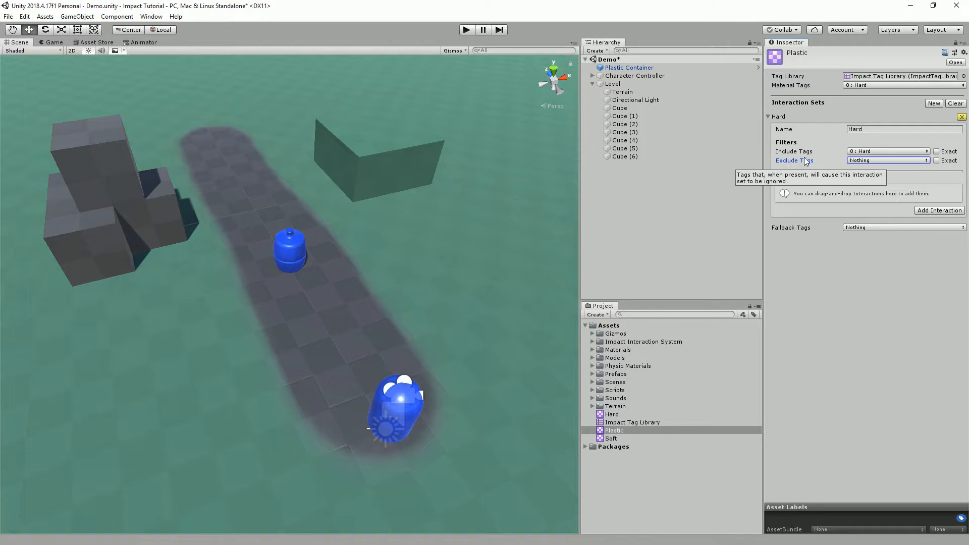
pyautogui.click(868, 161)
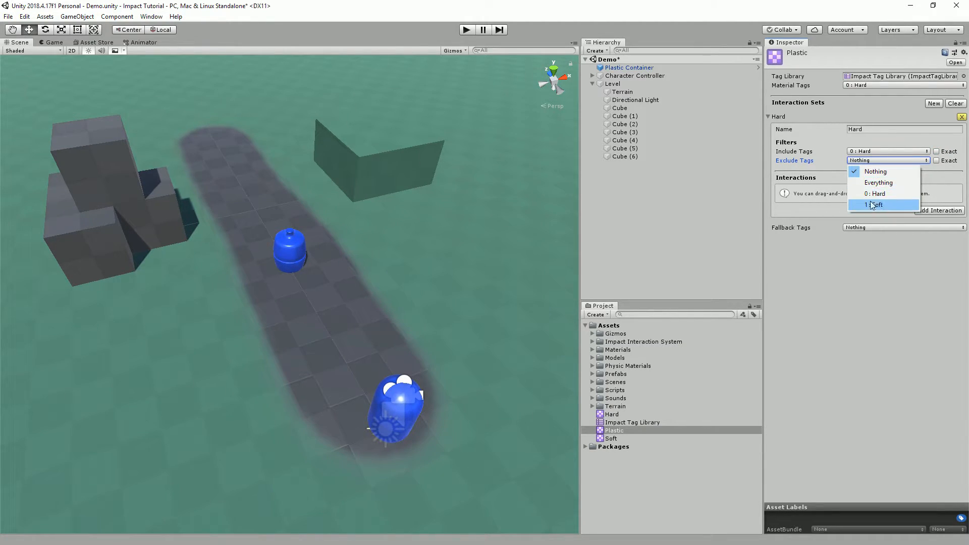
pyautogui.click(882, 203)
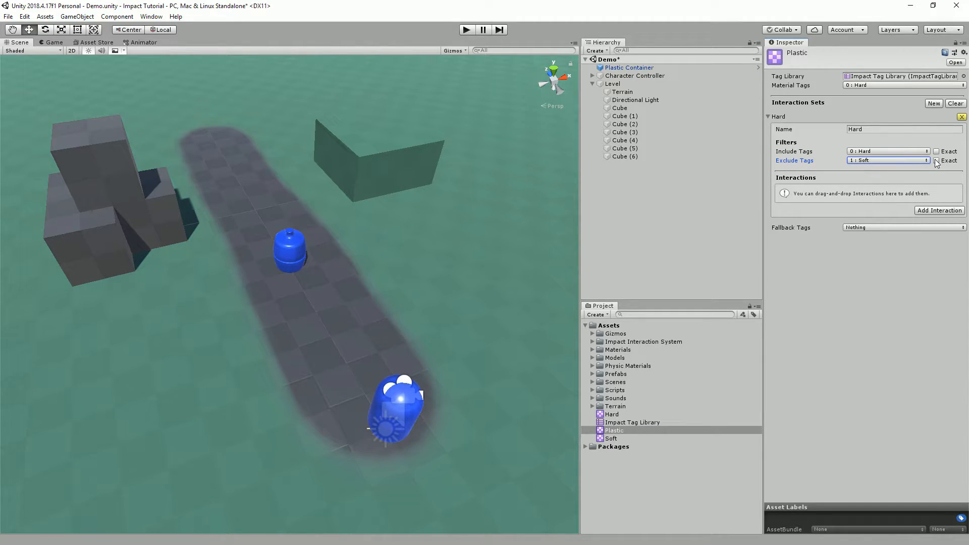
pyautogui.click(898, 160)
pyautogui.click(876, 172)
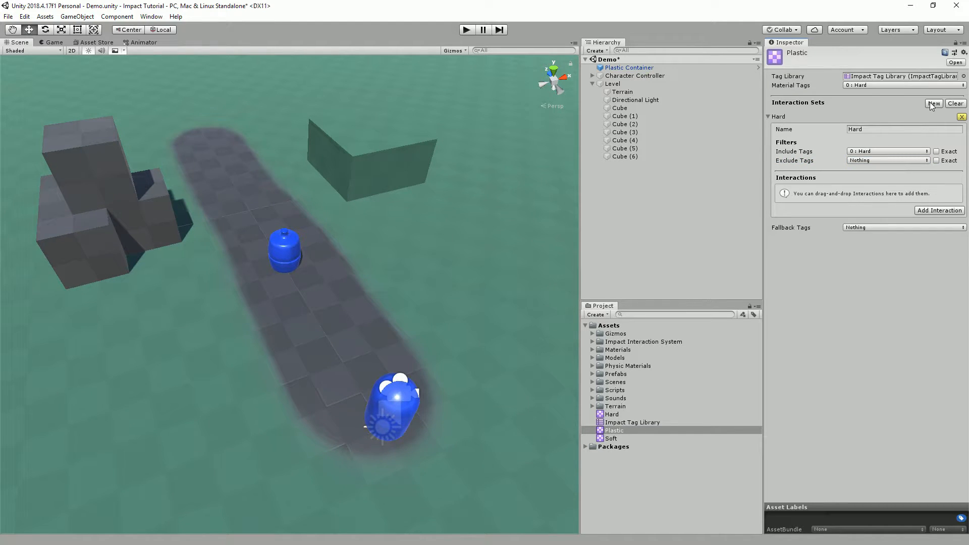
# Add a second interaction set named Soft to the Plastic material and set its Include Tags to Soft
pyautogui.click(933, 103)
pyautogui.click(887, 237)
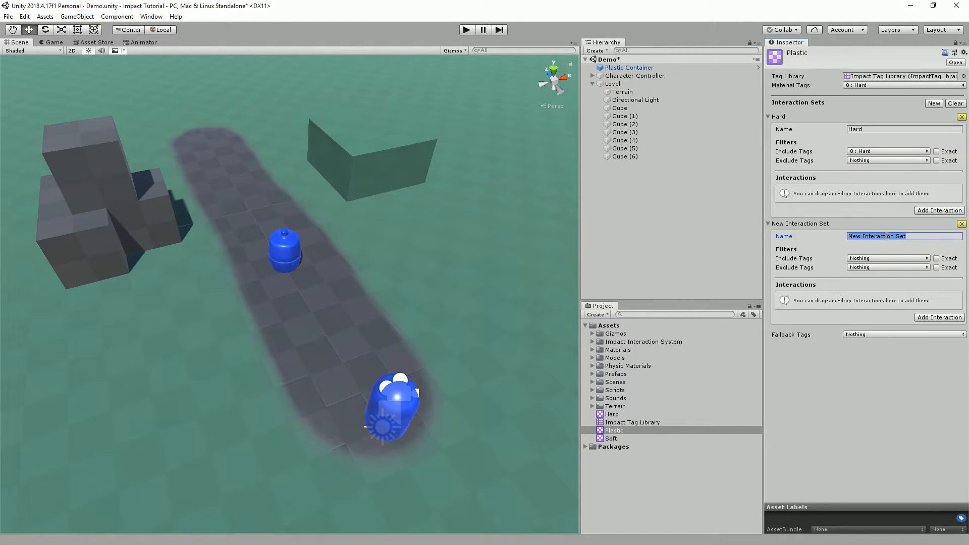
pyautogui.write('Soft')
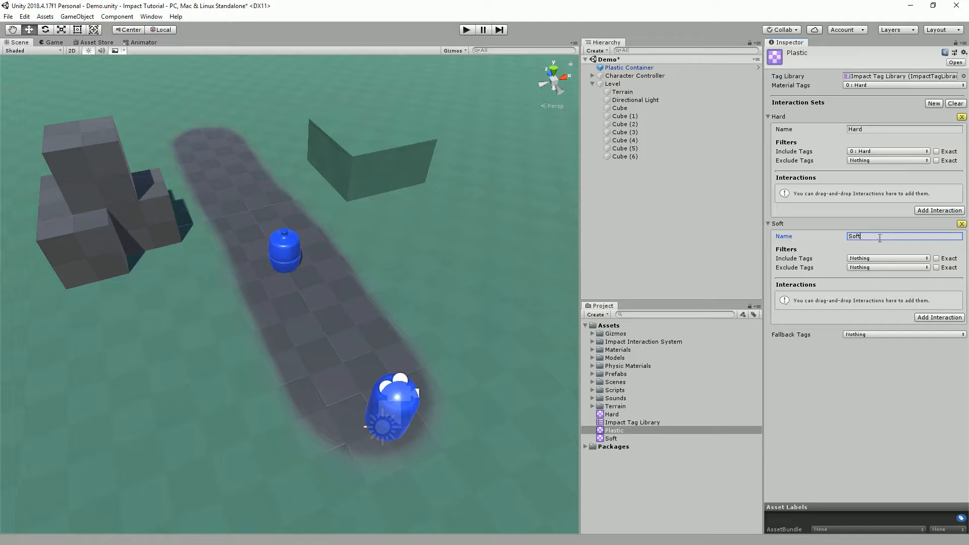
pyautogui.click(861, 260)
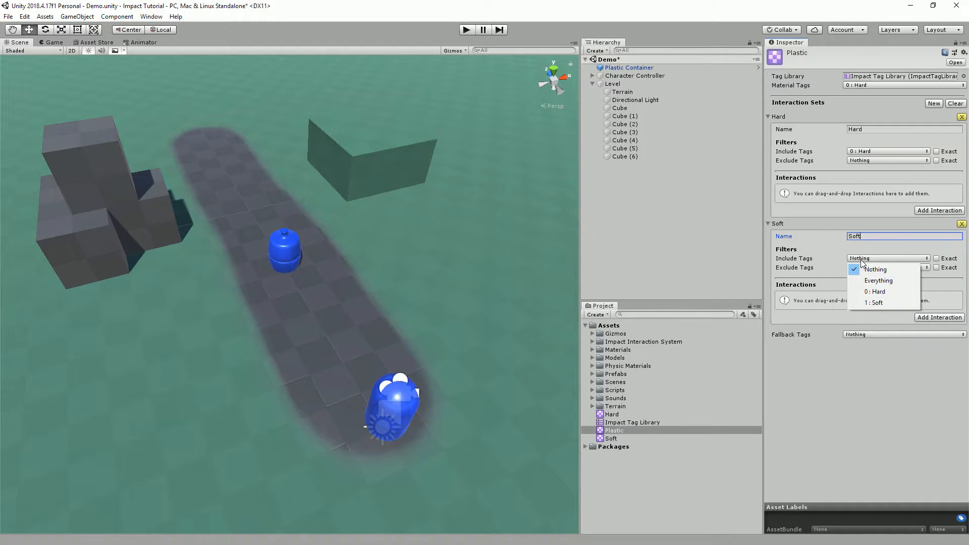
pyautogui.click(880, 303)
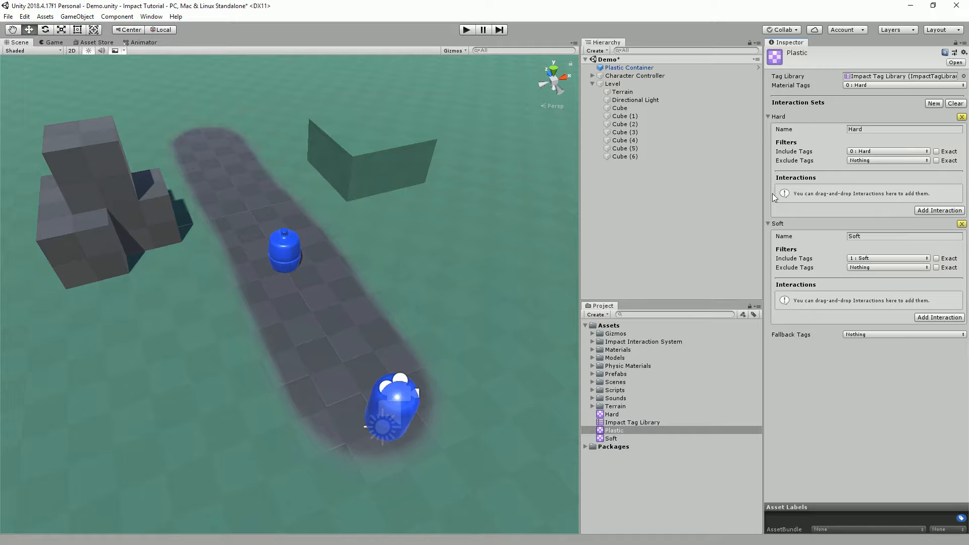
# Try Hard as the Plastic material's Fallback Tags and reset the field to Nothing
pyautogui.click(879, 150)
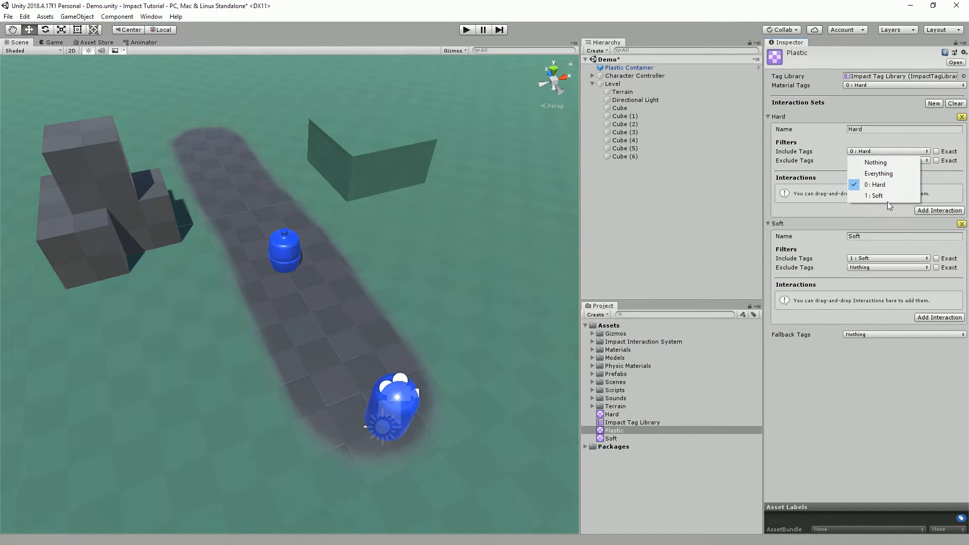
pyautogui.click(862, 413)
pyautogui.click(871, 336)
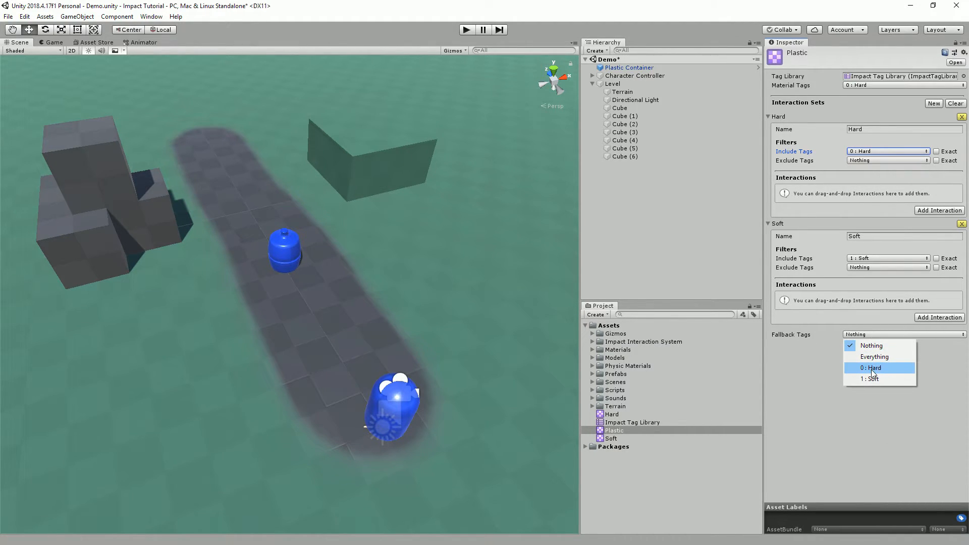
pyautogui.click(872, 368)
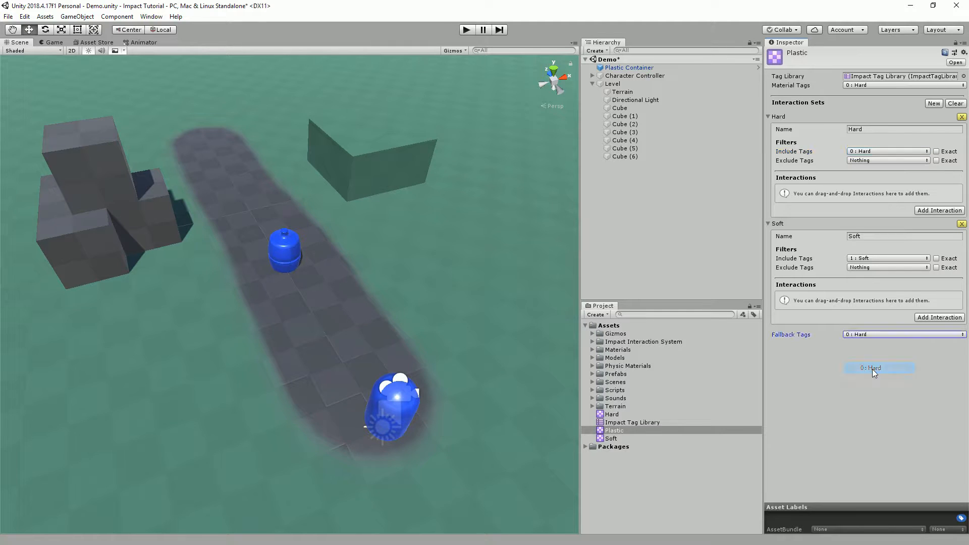
pyautogui.click(861, 333)
pyautogui.click(874, 346)
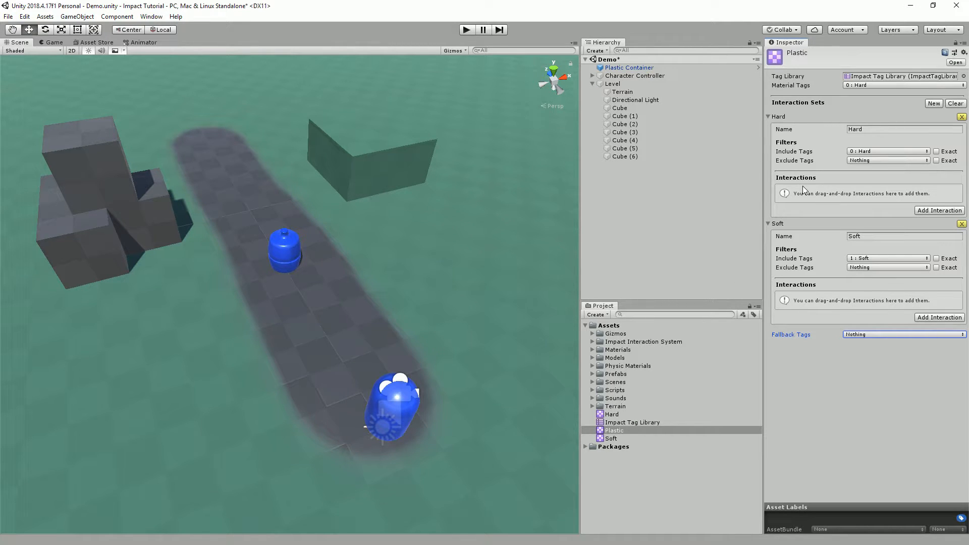
# Set the Plastic material's Fallback Tags to Hard and add an empty interaction slot to its Hard set
pyautogui.click(873, 335)
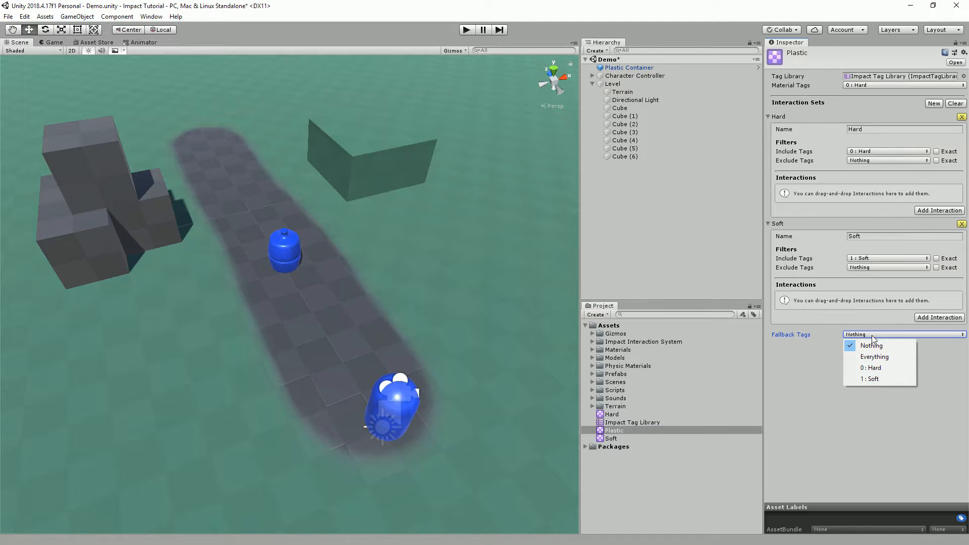
pyautogui.click(876, 369)
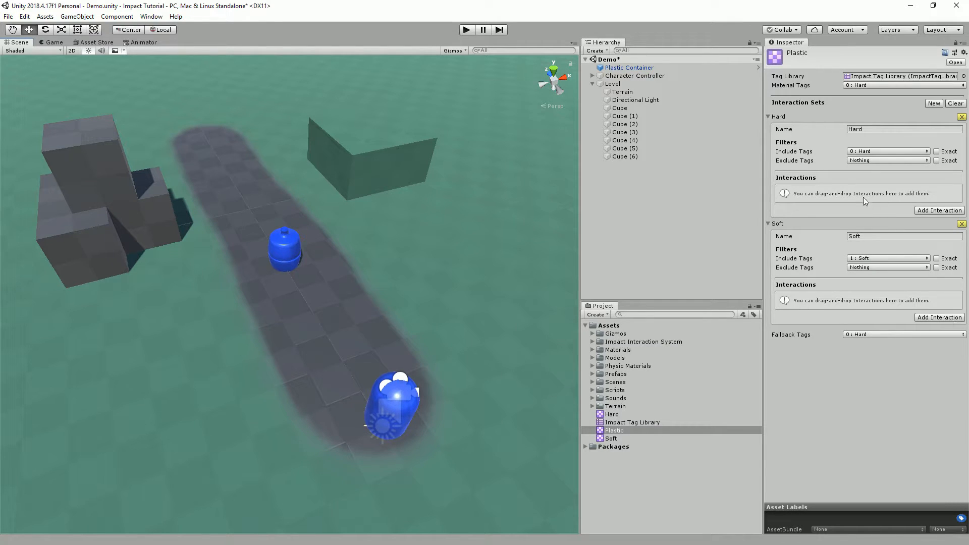
pyautogui.click(931, 211)
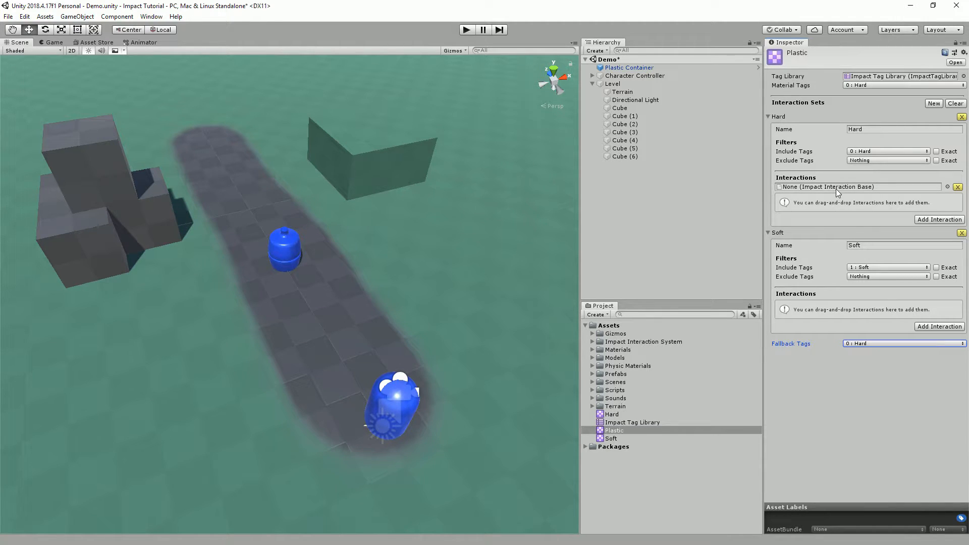
# Create a new Impact Audio Interaction asset in the project's Assets folder
pyautogui.rightClick(364, 252)
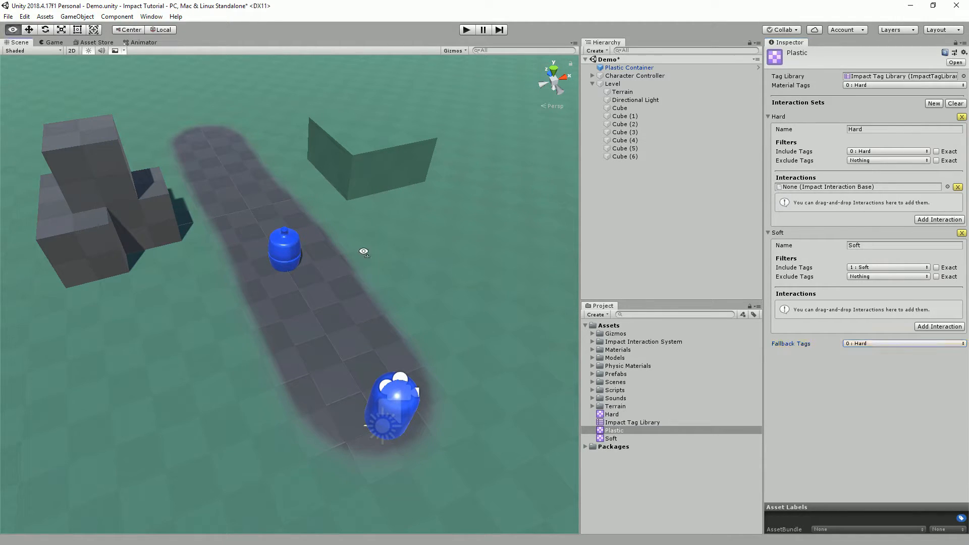
pyautogui.click(290, 244)
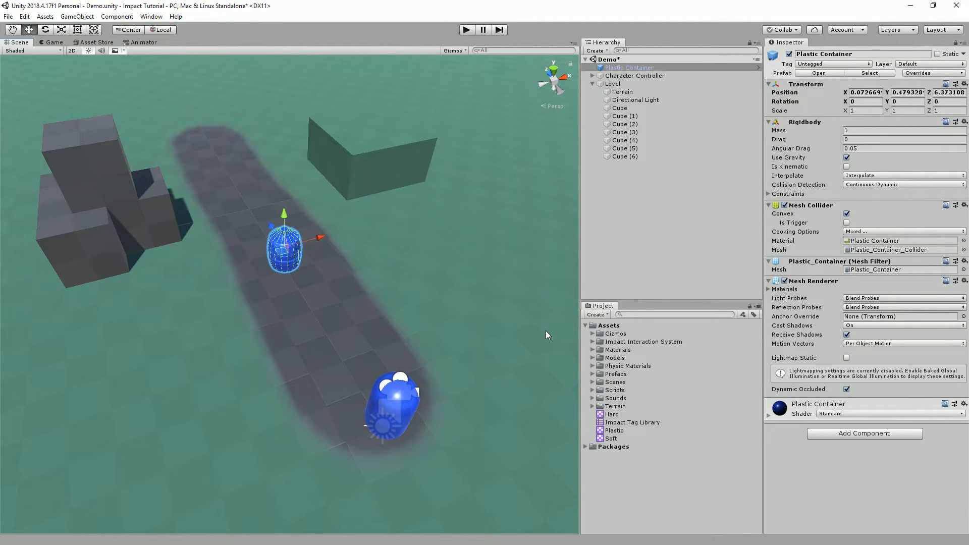
pyautogui.click(607, 314)
pyautogui.moveTo(657, 153)
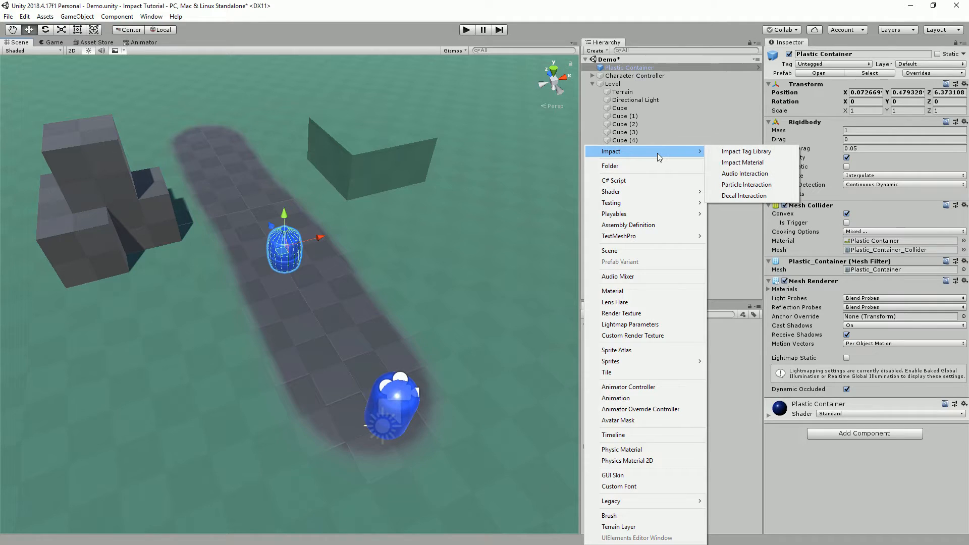
pyautogui.click(747, 174)
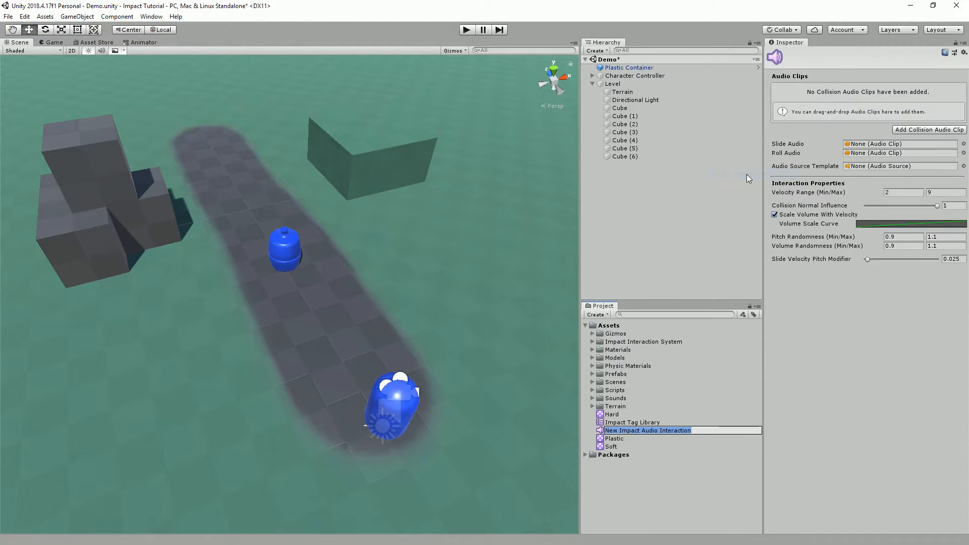
# Rename the new audio interaction asset as Hard Audio Interaction
pyautogui.click(641, 430)
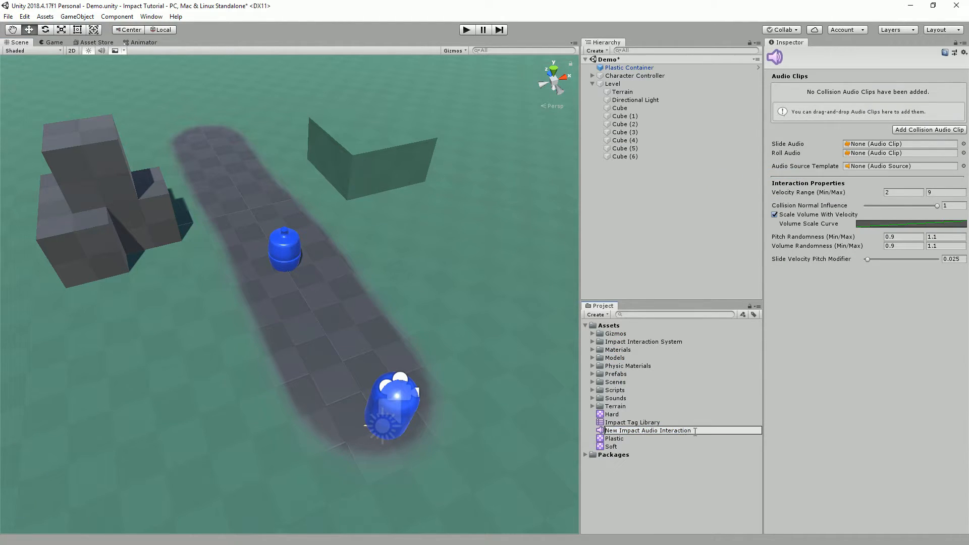
pyautogui.moveTo(695, 432); pyautogui.dragTo(547, 429)
pyautogui.click(662, 432)
pyautogui.write('HAR')
pyautogui.press('BackSpace')
pyautogui.press('BackSpace')
pyautogui.write('ard')
pyautogui.press('Return')
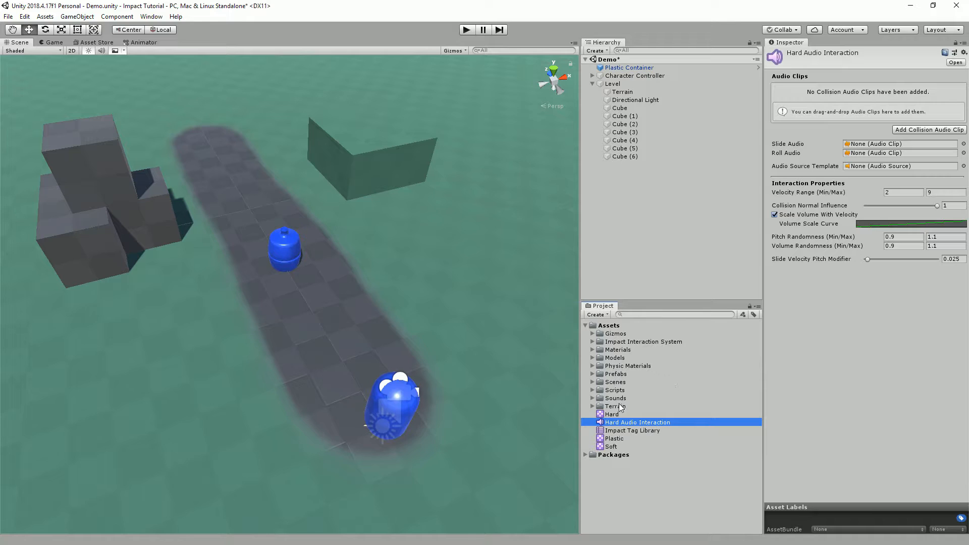
# Preview a selection of the hard and soft impact and slide audio clips in the Plastic Container sounds folder
pyautogui.click(593, 399)
pyautogui.scroll(-2, 604, 429)
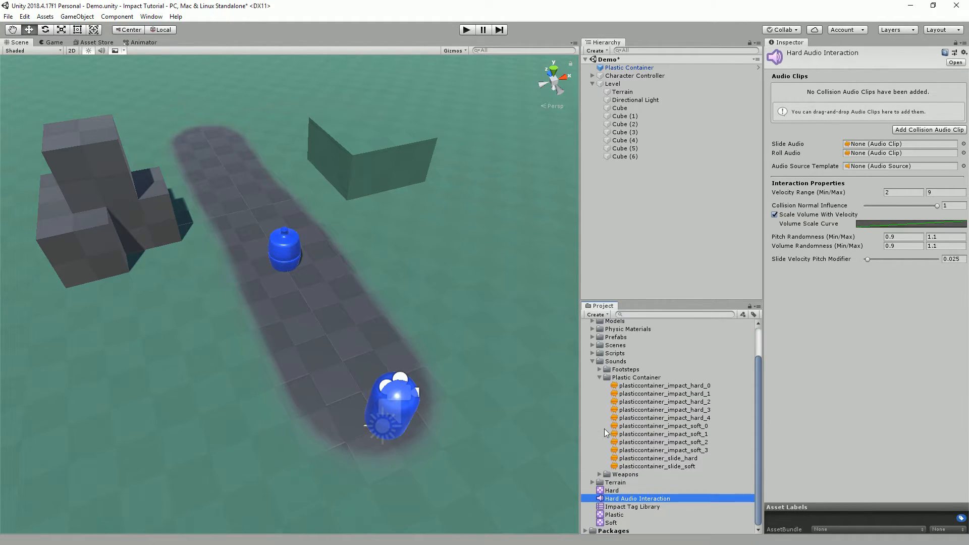
pyautogui.click(693, 386)
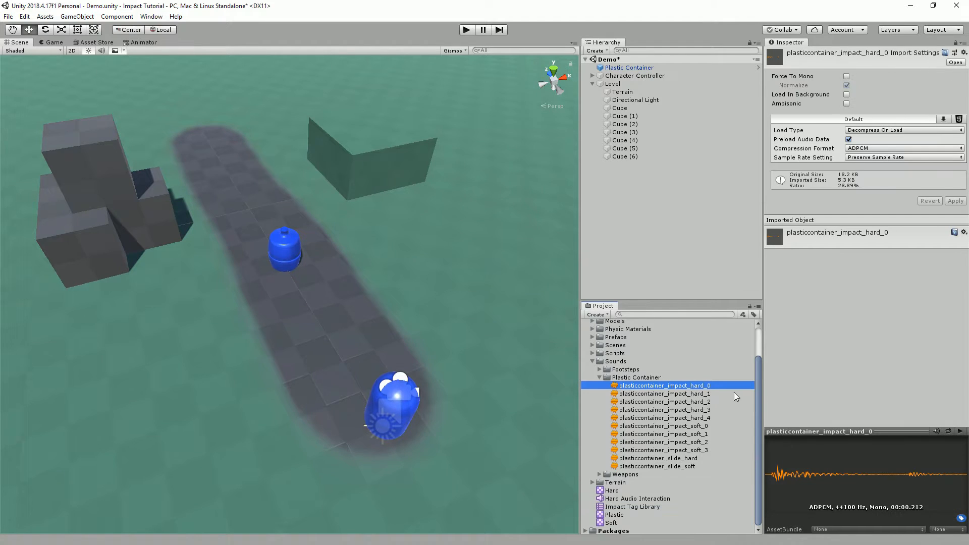
pyautogui.click(960, 432)
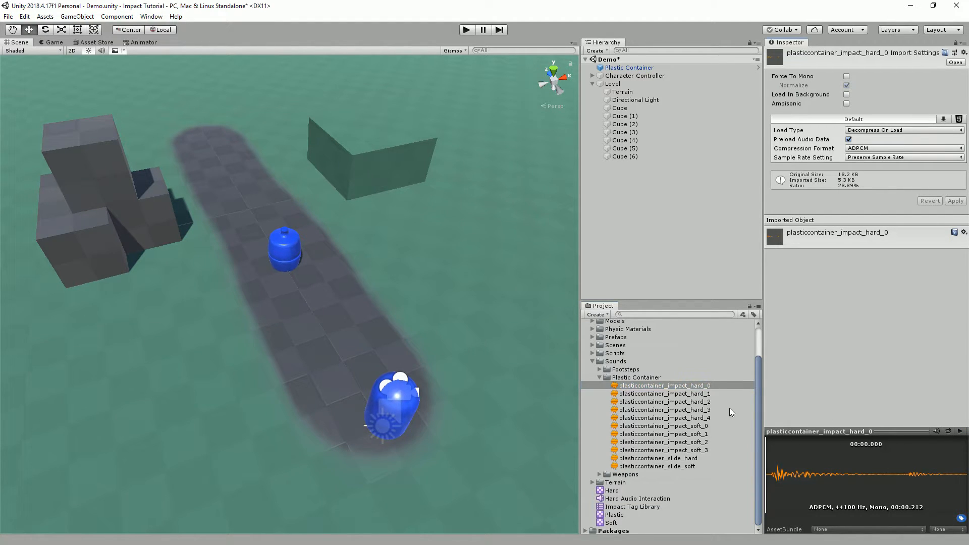
pyautogui.click(706, 403)
pyautogui.click(960, 432)
pyautogui.click(705, 434)
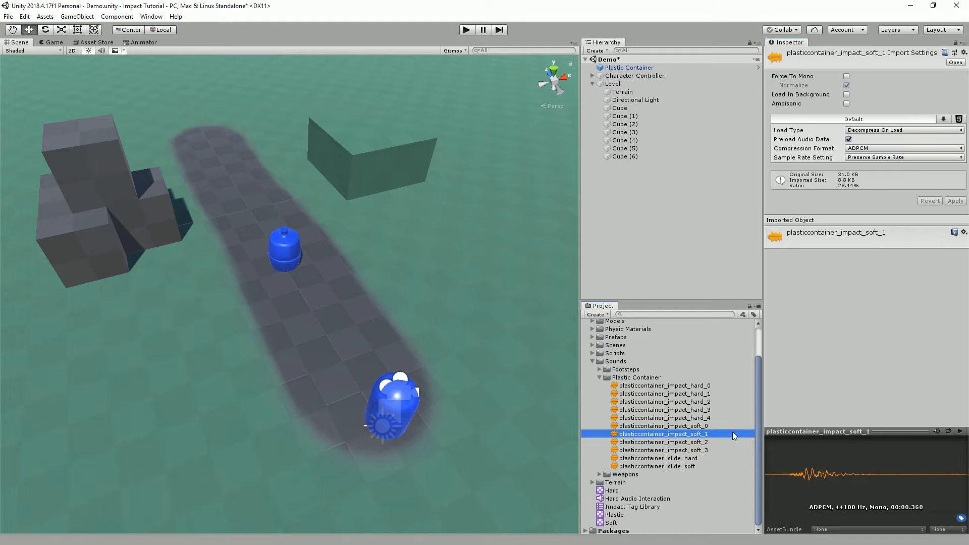
pyautogui.click(960, 432)
pyautogui.click(664, 449)
pyautogui.click(960, 432)
pyautogui.click(695, 458)
pyautogui.click(960, 432)
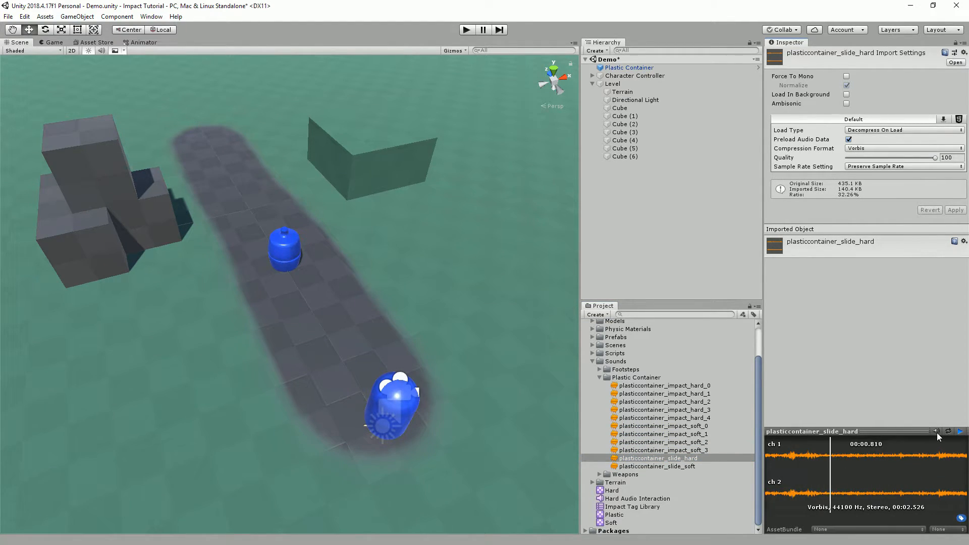
pyautogui.click(686, 466)
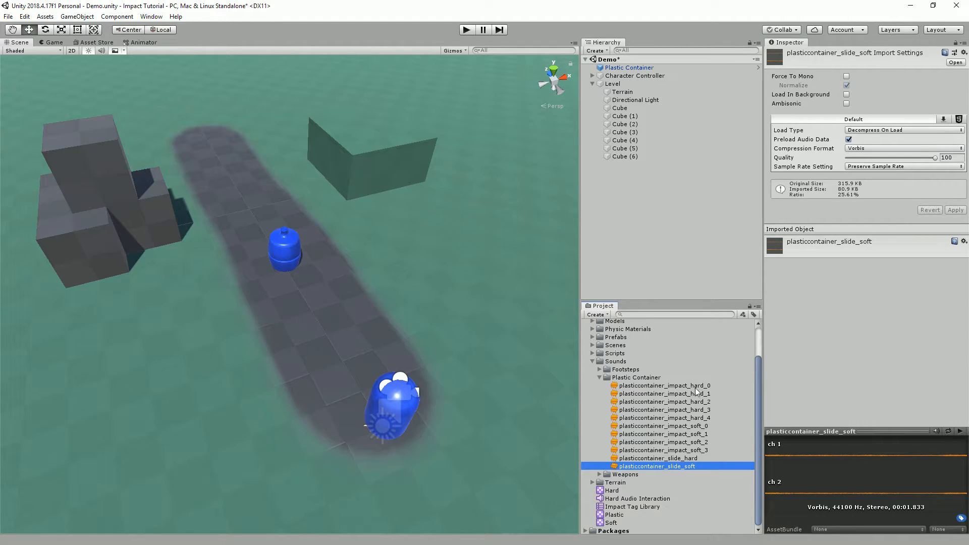
# Add plasticcontainer_impact_hard_0 through hard_4 to Hard Audio Interaction's audio clips in order, keeping the selection mode at Velocity
pyautogui.click(634, 499)
pyautogui.moveTo(659, 386); pyautogui.dragTo(846, 112)
pyautogui.moveTo(705, 405); pyautogui.dragTo(844, 115)
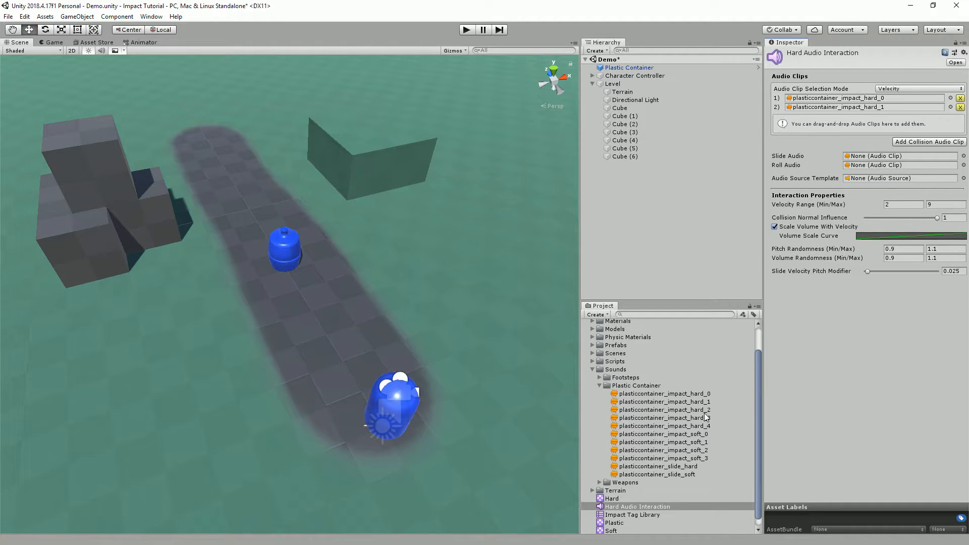
pyautogui.moveTo(705, 410); pyautogui.dragTo(851, 123)
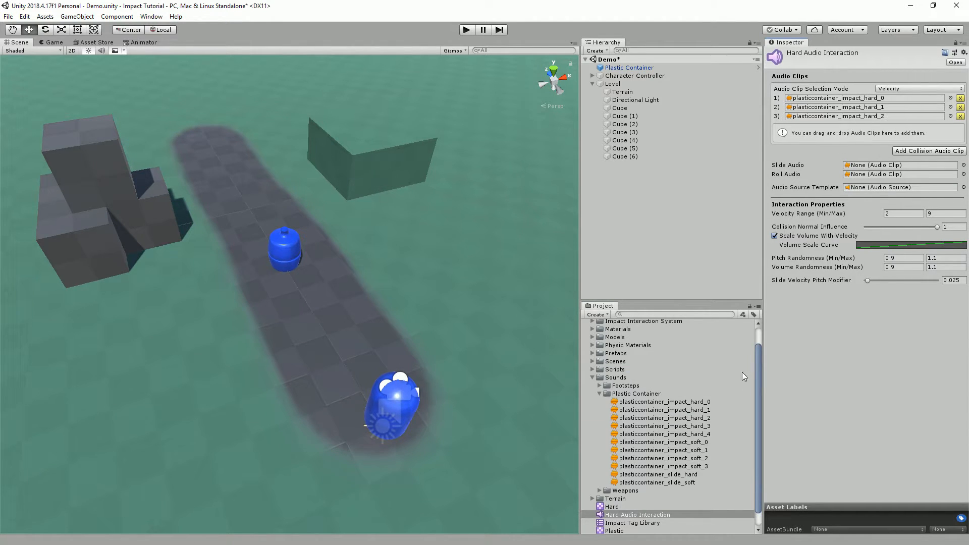
pyautogui.moveTo(707, 427); pyautogui.dragTo(847, 136)
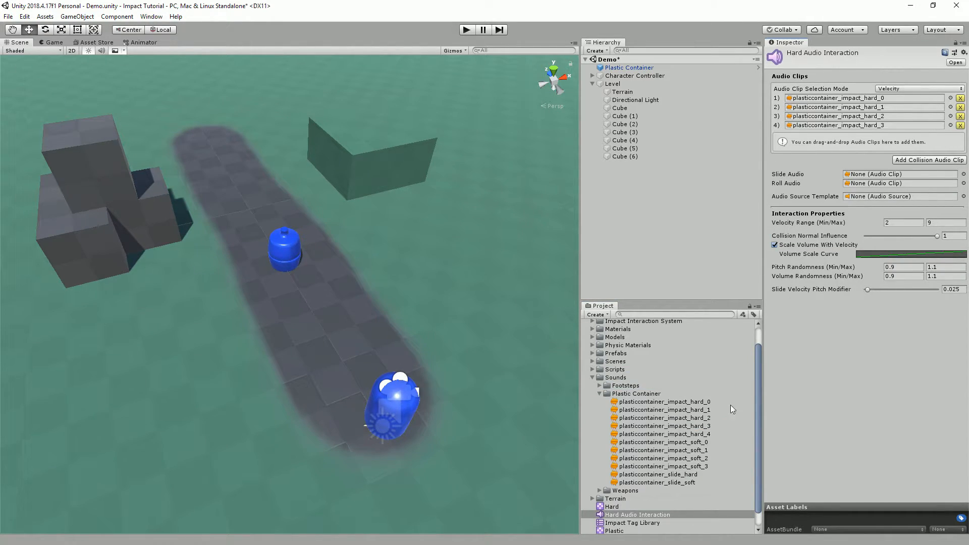
pyautogui.moveTo(708, 434); pyautogui.dragTo(844, 146)
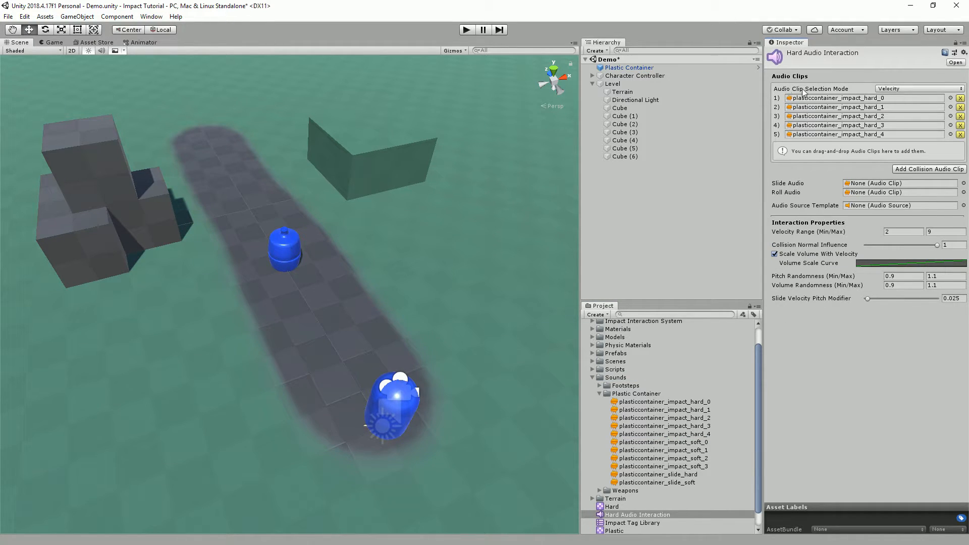
pyautogui.click(902, 88)
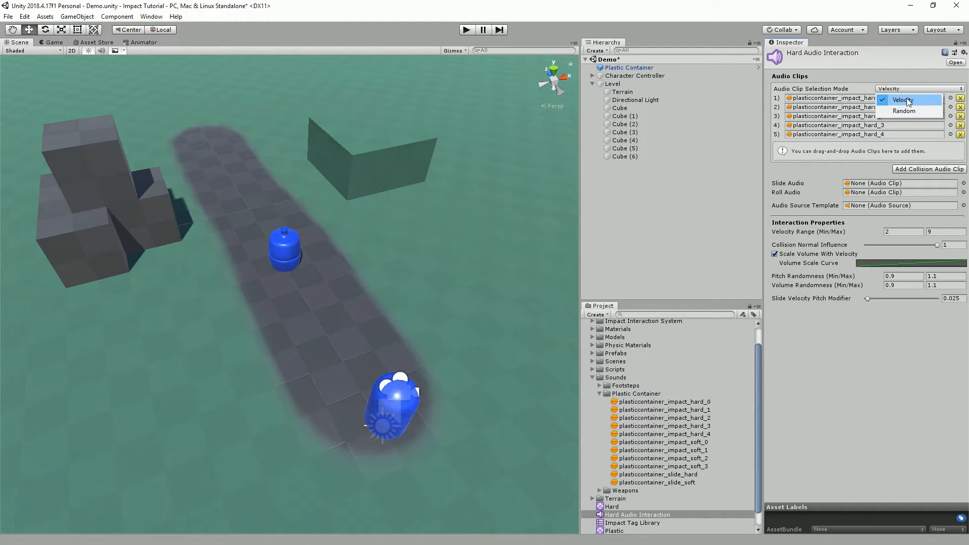
pyautogui.click(899, 104)
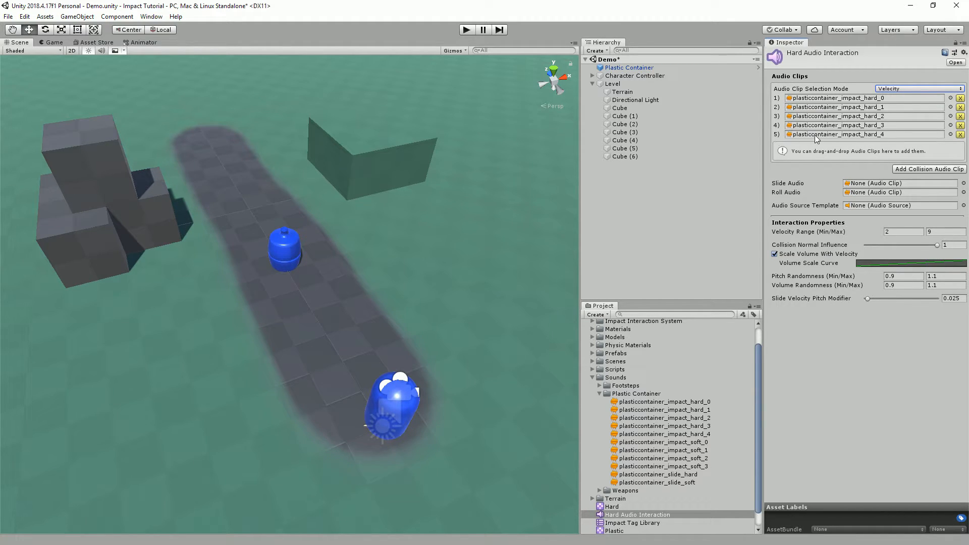
# Preview the plasticcontainer_impact_hard_0 and plasticcontainer_impact_hard_4 clips to compare light and heavy impacts
pyautogui.click(702, 402)
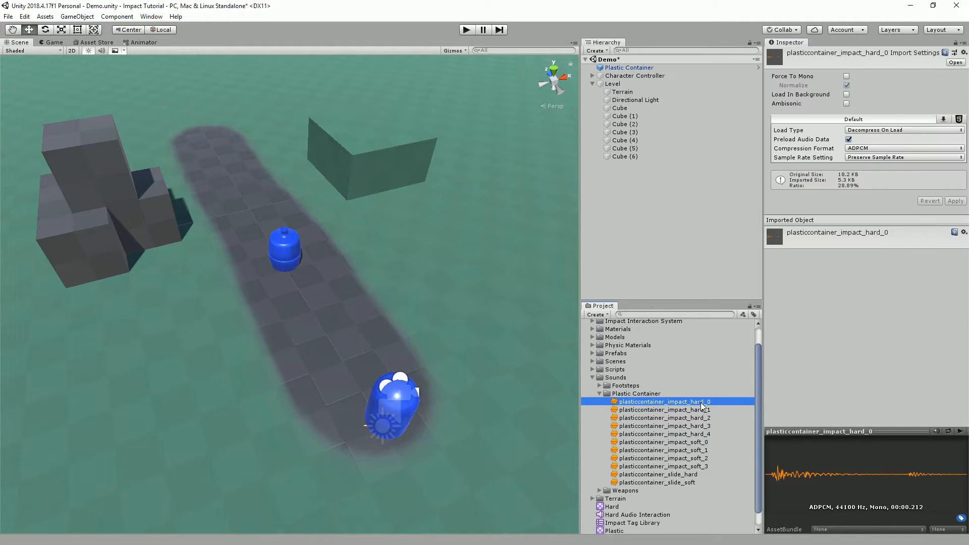
pyautogui.click(961, 432)
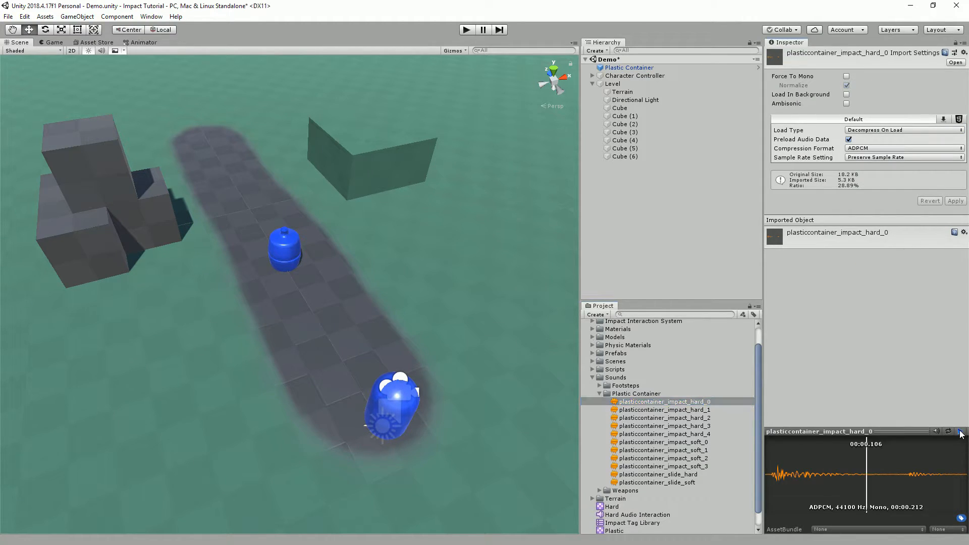
pyautogui.click(716, 434)
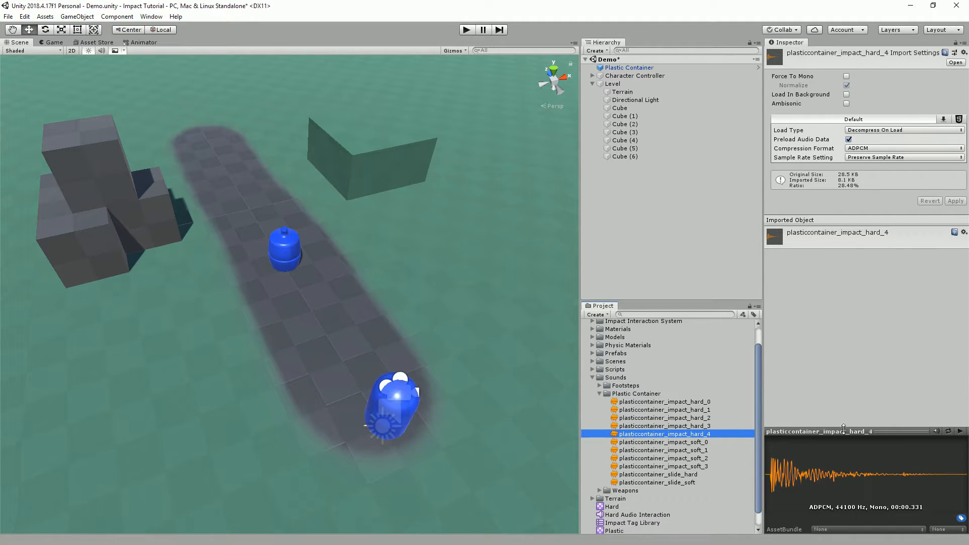
pyautogui.click(961, 432)
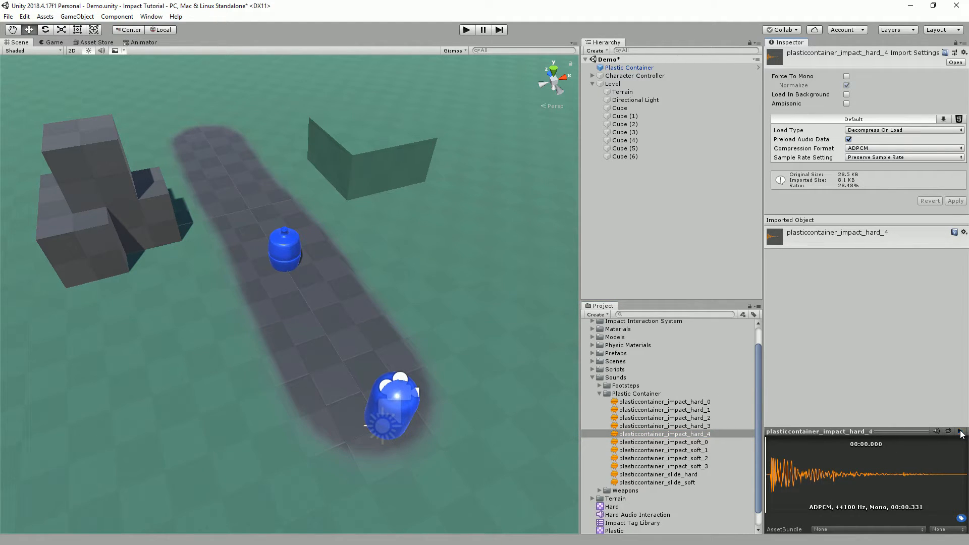
# Try the Random audio clip selection mode on Hard Audio Interaction
pyautogui.click(617, 507)
pyautogui.click(631, 515)
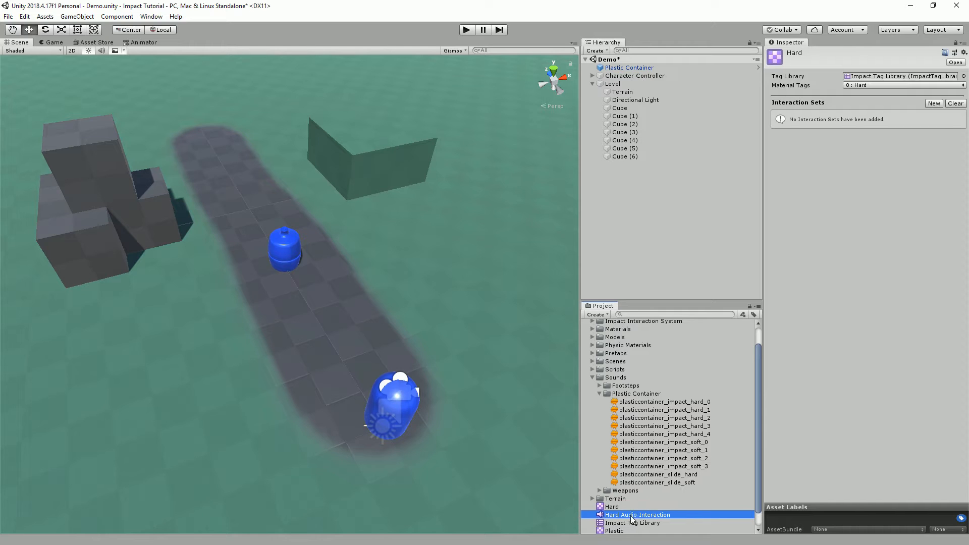
pyautogui.click(893, 88)
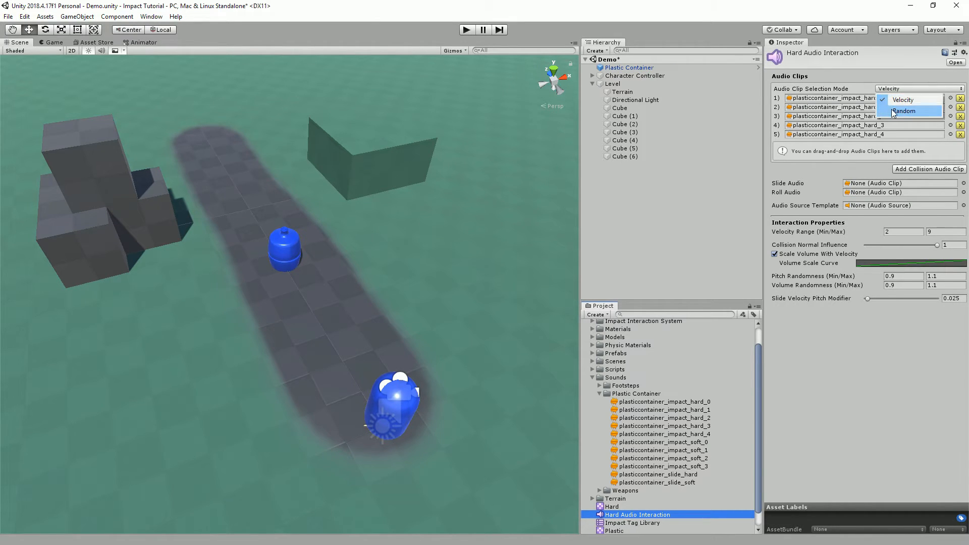
pyautogui.click(891, 109)
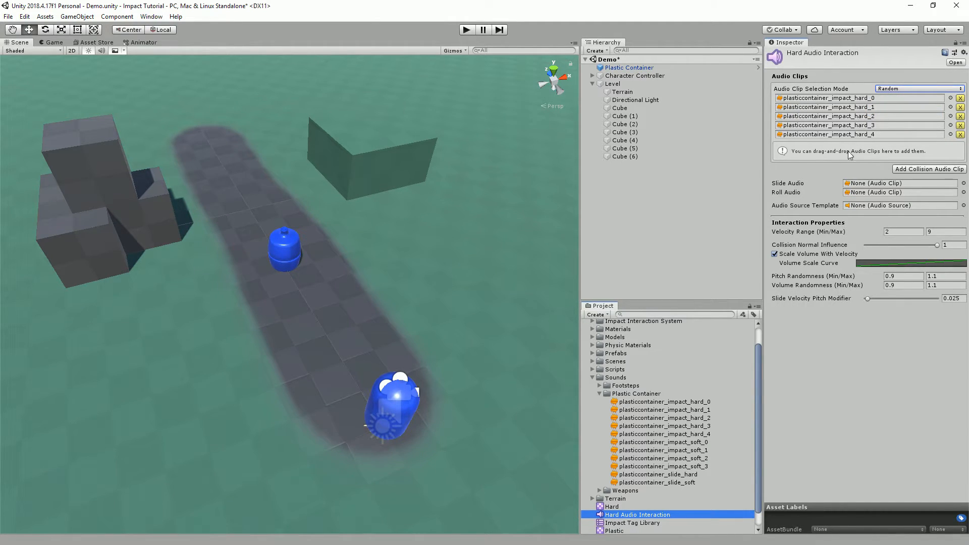
# Return the audio clip selection mode to Velocity and assign plasticcontainer_slide_hard as the Slide Audio
pyautogui.click(887, 89)
pyautogui.click(902, 99)
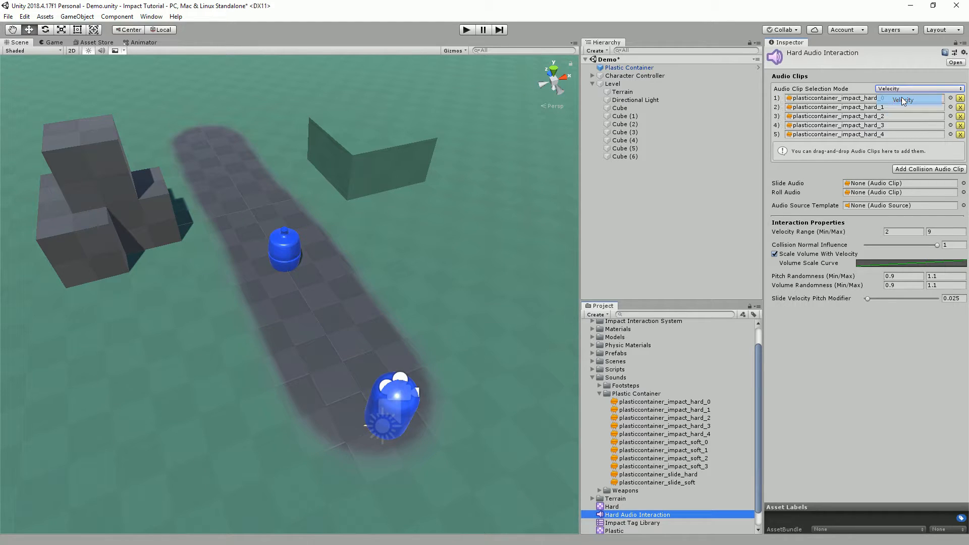
pyautogui.moveTo(670, 476); pyautogui.dragTo(876, 184)
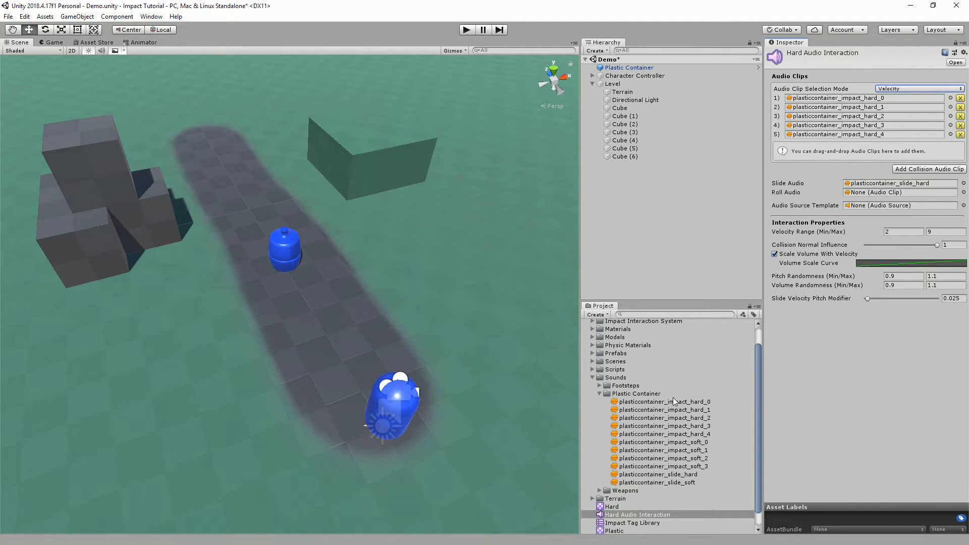
# Inspect the Audio Source Template prefab in the Prefabs folder, including its 3D Sound Settings
pyautogui.click(592, 353)
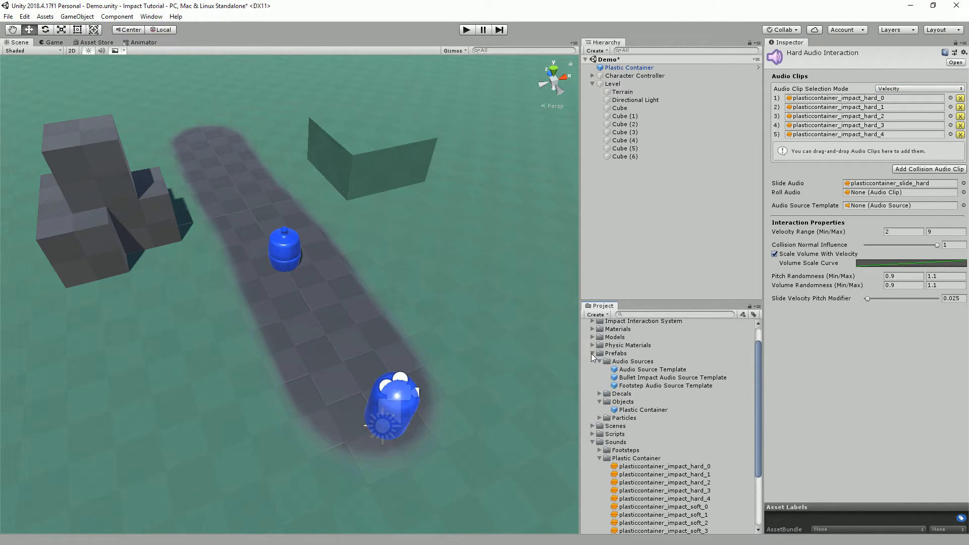
pyautogui.click(653, 369)
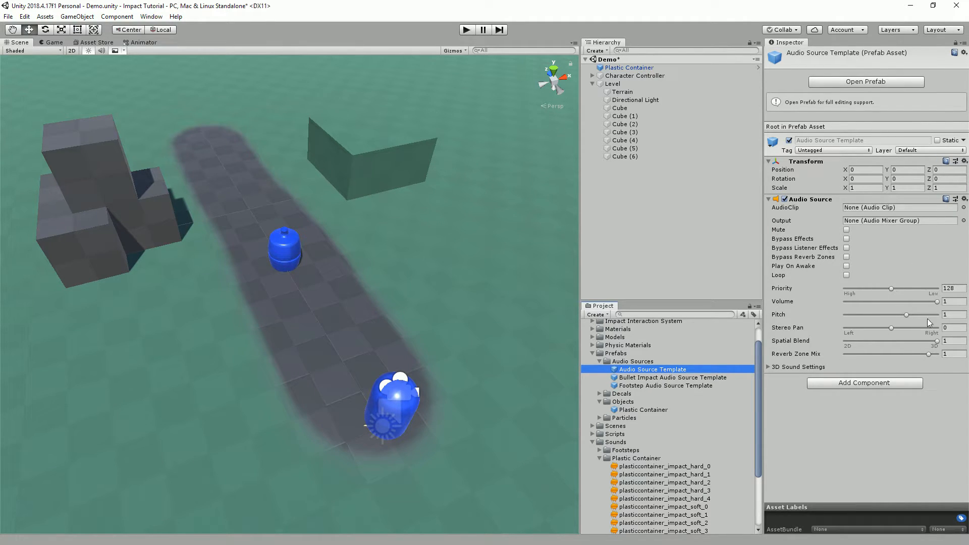
pyautogui.click(771, 370)
pyautogui.scroll(-3, 852, 433)
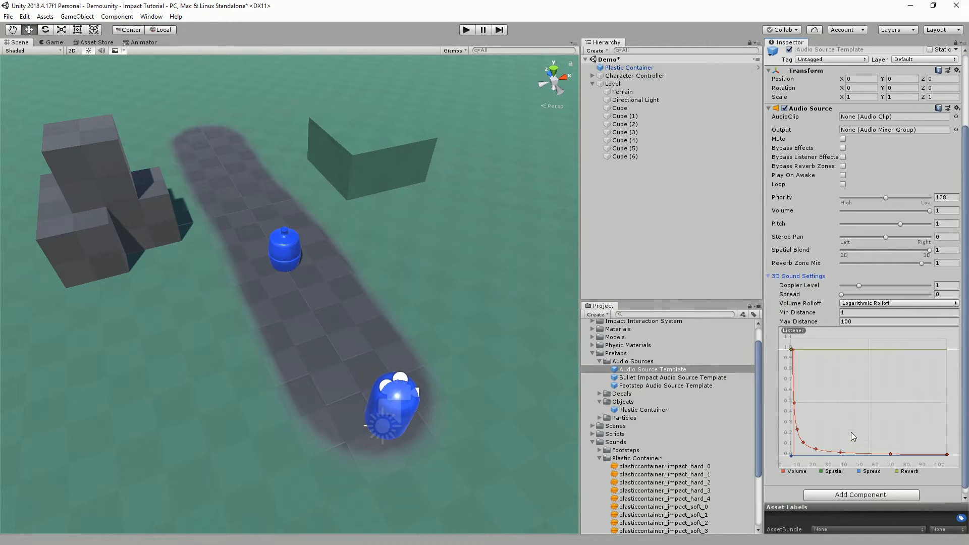
pyautogui.click(769, 278)
pyautogui.scroll(-2, 656, 383)
# Assign the Audio Source Template prefab as Hard Audio Interaction's Audio Source Template
pyautogui.click(594, 395)
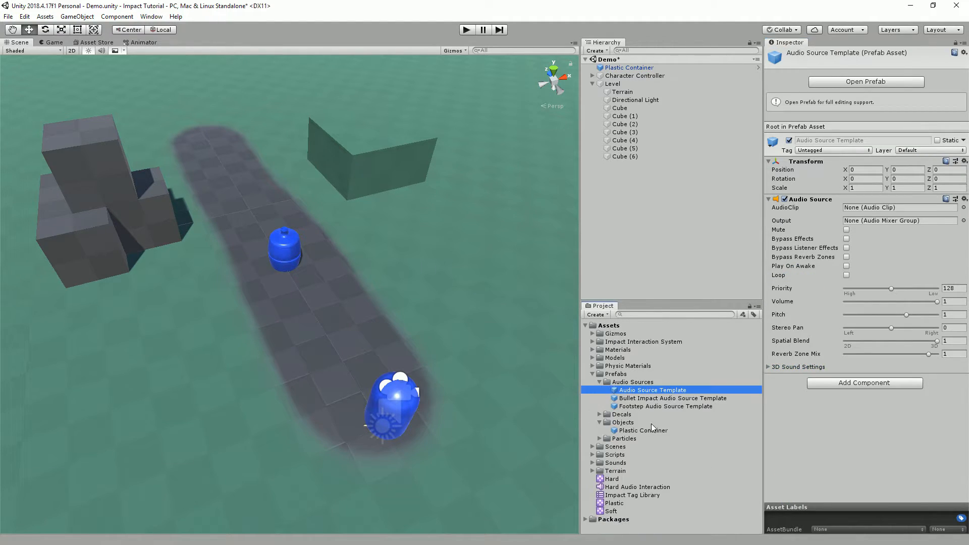
pyautogui.click(634, 488)
pyautogui.click(640, 395)
pyautogui.moveTo(640, 395); pyautogui.dragTo(887, 209)
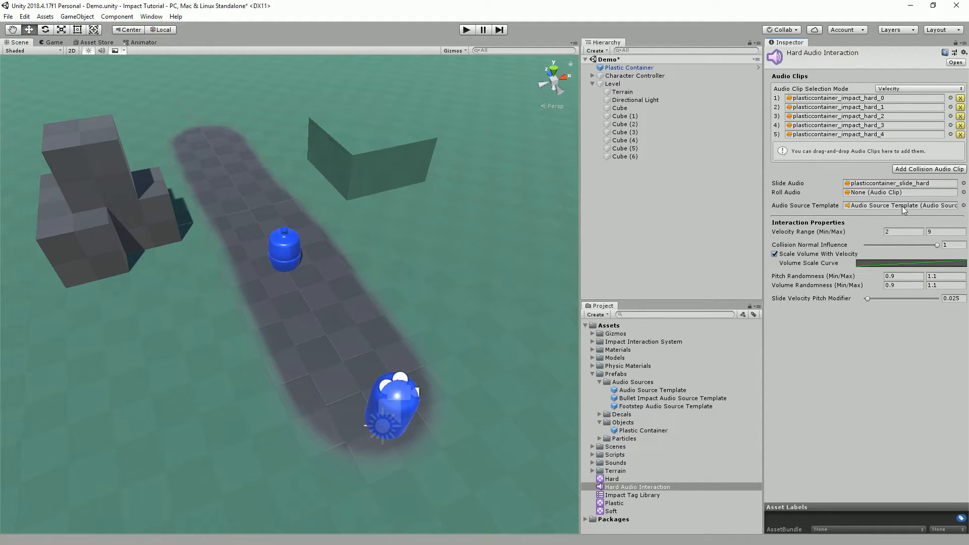
# Look over the Velocity Range fields and try different Collision Normal Influence values on Hard Audio Interaction
pyautogui.click(900, 230)
pyautogui.press('Tab')
pyautogui.hotkey('shift', 'Tab')
pyautogui.moveTo(937, 244); pyautogui.dragTo(815, 243)
pyautogui.moveTo(866, 245); pyautogui.dragTo(897, 246)
# Try a preset shape for the Volume Scale Curve, restore the linear curve and close the curve editor
pyautogui.click(871, 264)
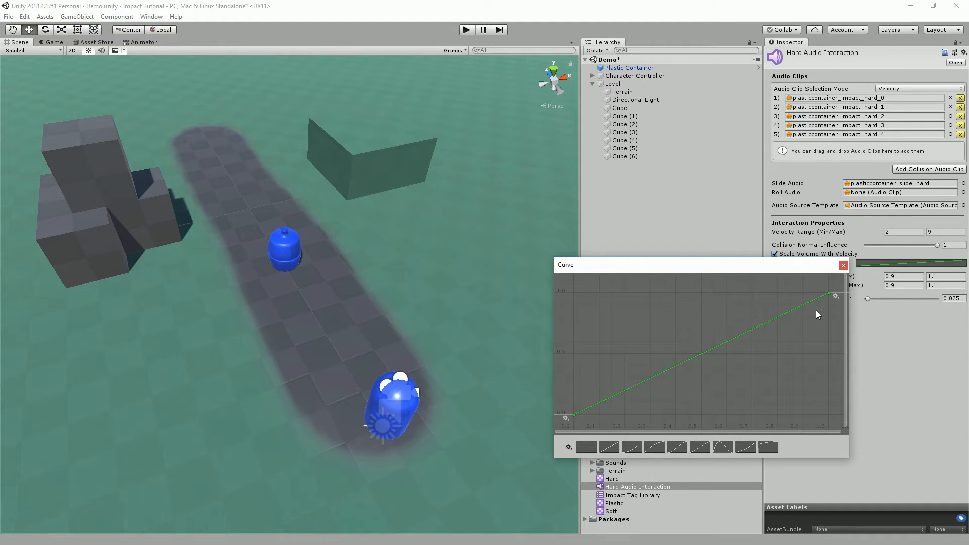
pyautogui.click(679, 451)
pyautogui.click(614, 448)
pyautogui.click(843, 265)
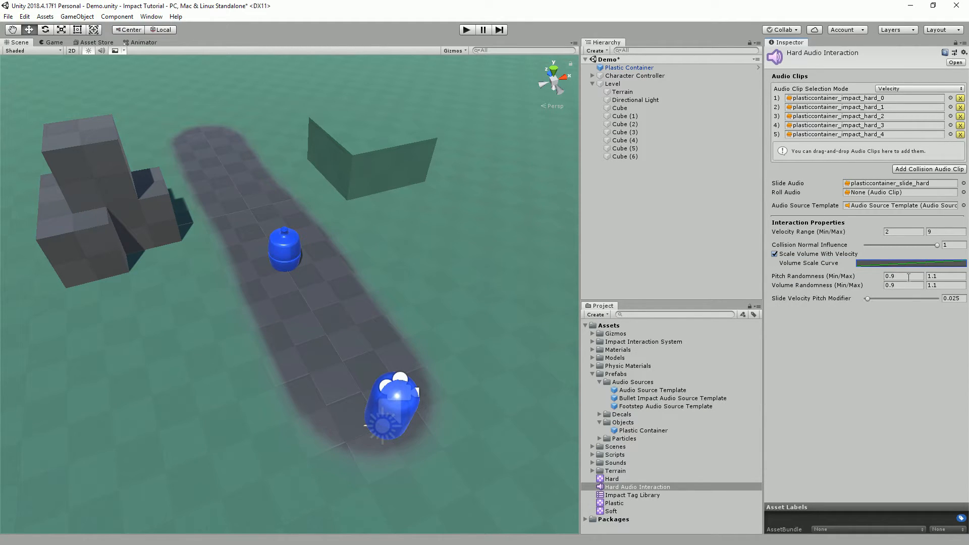
# Review the Audio Source Template prefab's volume and pitch settings and return to Hard Audio Interaction
pyautogui.click(665, 391)
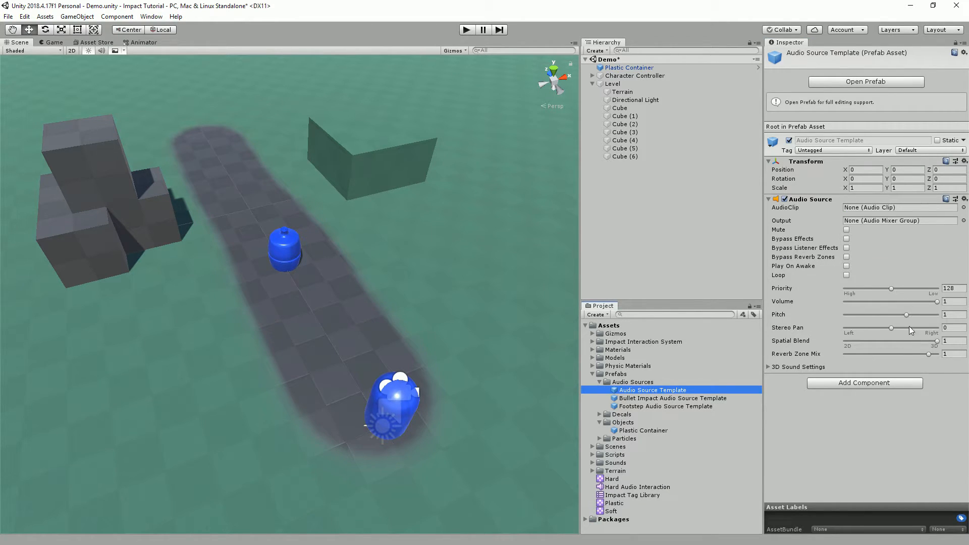
pyautogui.click(631, 488)
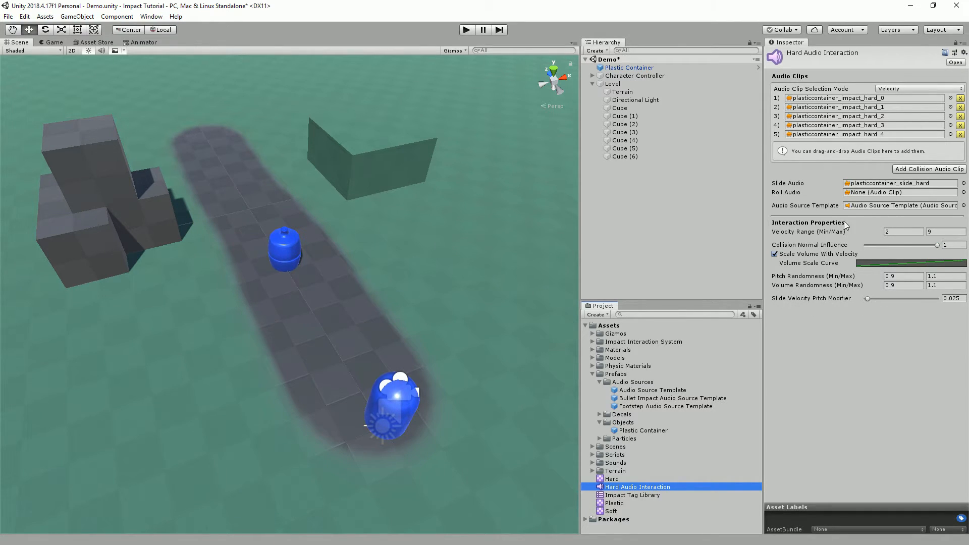
pyautogui.click(818, 328)
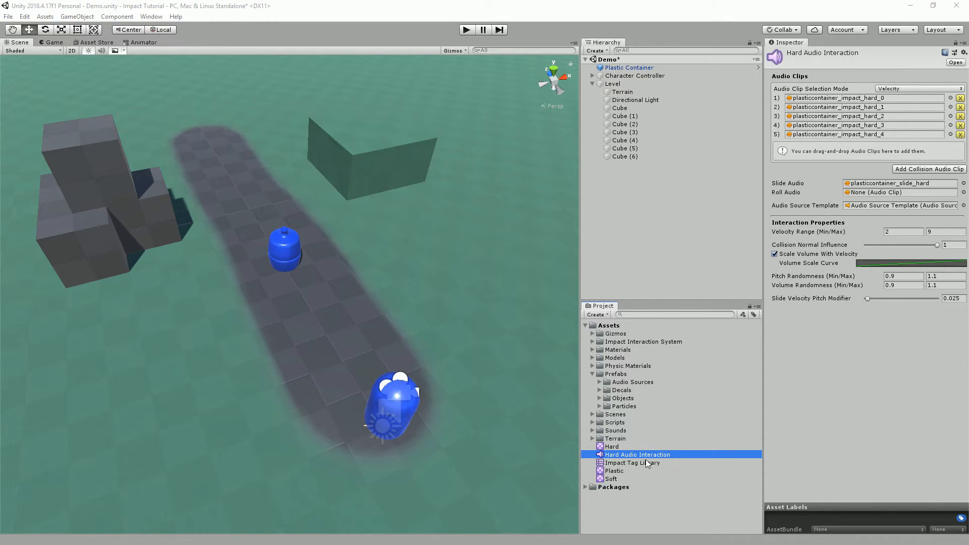
# Create a second Impact Audio Interaction asset in the project's Assets folder
pyautogui.click(596, 314)
pyautogui.moveTo(677, 151)
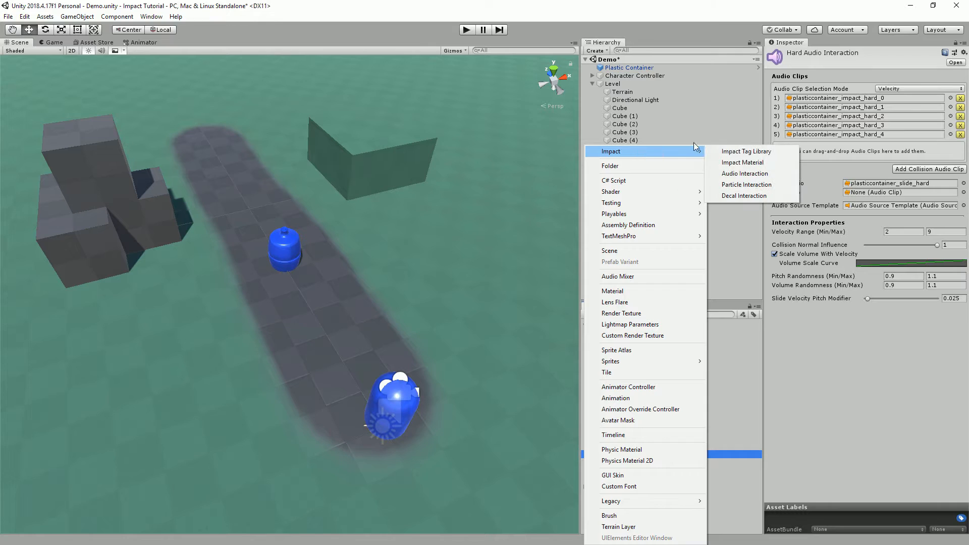
pyautogui.click(745, 173)
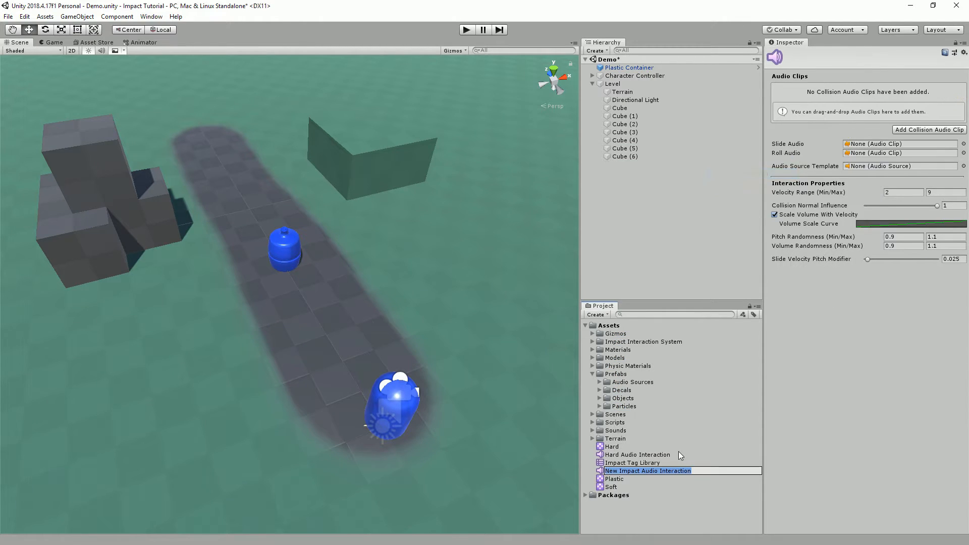
# Name the new audio interaction asset Soft Audio Interaction
pyautogui.press('Home')
pyautogui.press('Delete')
pyautogui.press('Delete')
pyautogui.press('Delete')
pyautogui.press('Delete')
pyautogui.press('Delete')
pyautogui.press('Delete')
pyautogui.press('Delete')
pyautogui.press('Delete')
pyautogui.press('Delete')
pyautogui.press('Delete')
pyautogui.write('Soft')
pyautogui.press('Return')
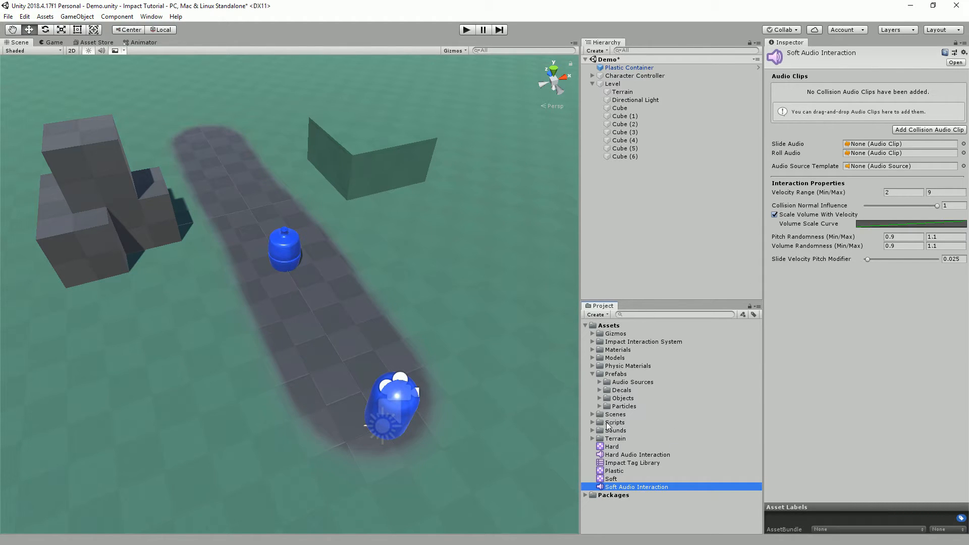
# Add plasticcontainer_impact_soft_0 through soft_3 to Soft Audio Interaction's audio clips and assign plasticcontainer_slide_soft as its Slide Audio
pyautogui.click(594, 431)
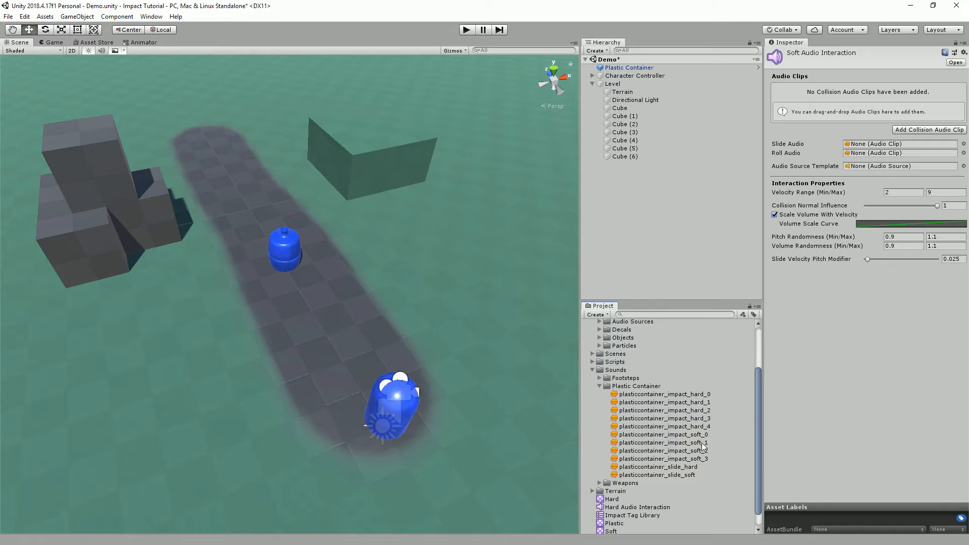
pyautogui.moveTo(819, 315); pyautogui.dragTo(888, 103)
pyautogui.moveTo(715, 443); pyautogui.dragTo(862, 131)
pyautogui.moveTo(706, 453); pyautogui.dragTo(824, 136)
pyautogui.moveTo(666, 475); pyautogui.dragTo(890, 176)
# Assign the Audio Source Template prefab to Soft Audio Interaction and collapse the Prefabs and Sounds folders
pyautogui.scroll(3, 640, 369)
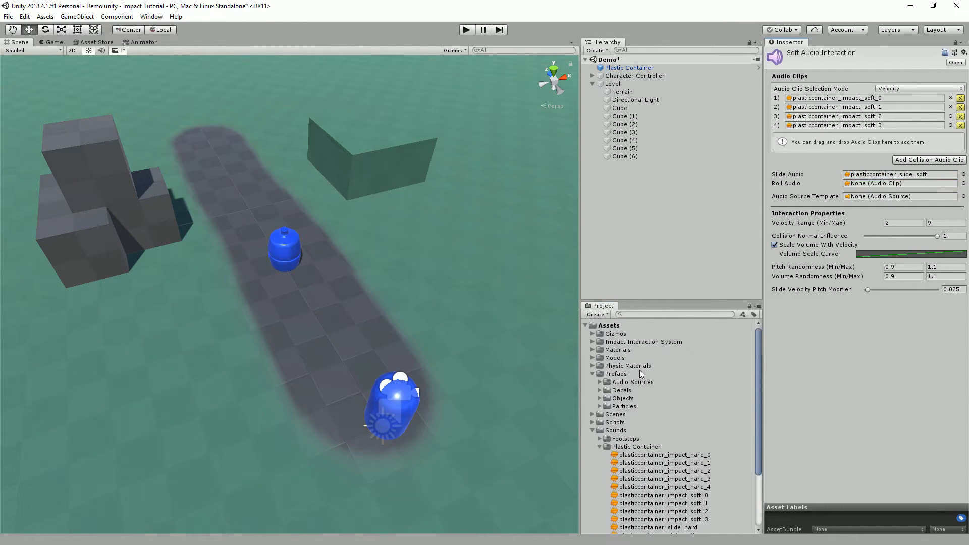
pyautogui.click(599, 382)
pyautogui.moveTo(652, 390); pyautogui.dragTo(891, 197)
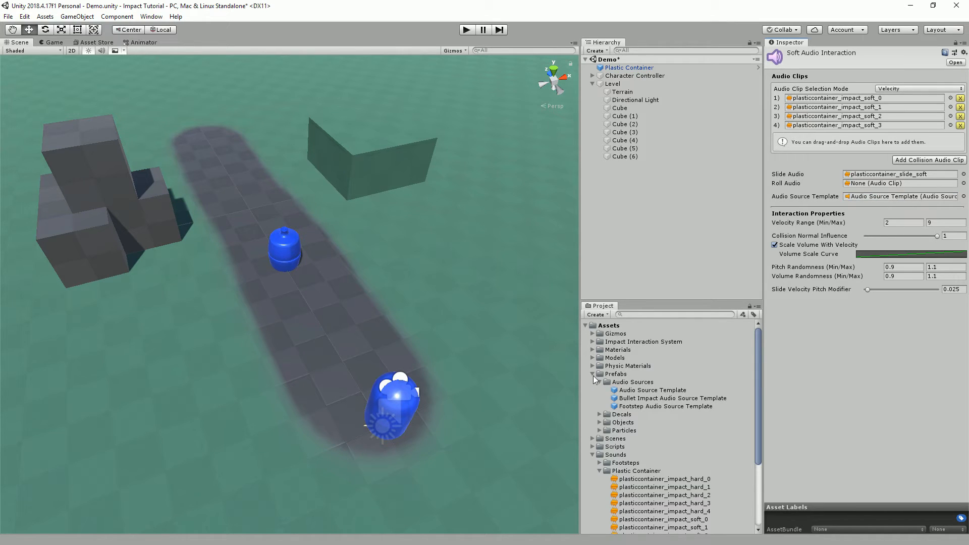
pyautogui.click(593, 375)
pyautogui.click(591, 398)
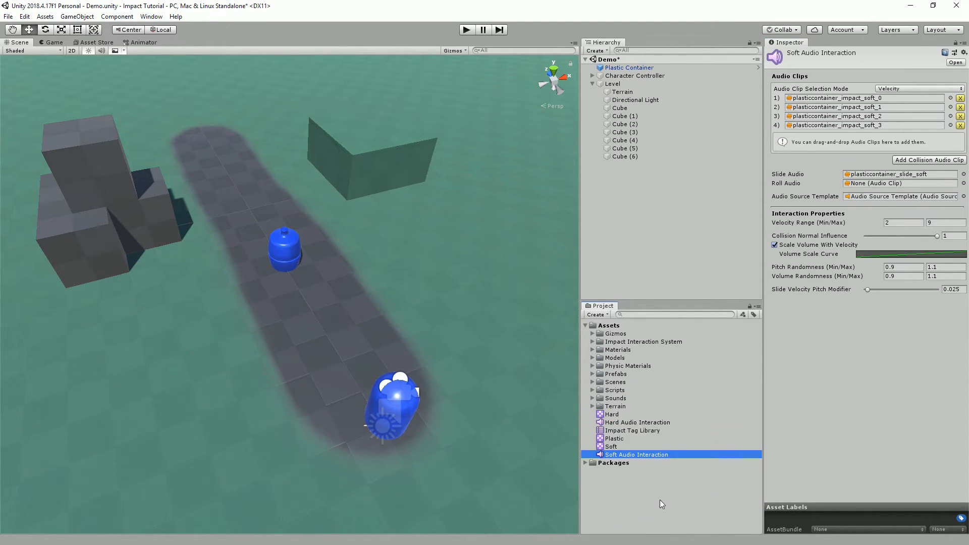
# Expand the Plastic material's Hard and Soft interaction sets and assign Hard Audio Interaction to the Hard set's empty slot
pyautogui.click(615, 439)
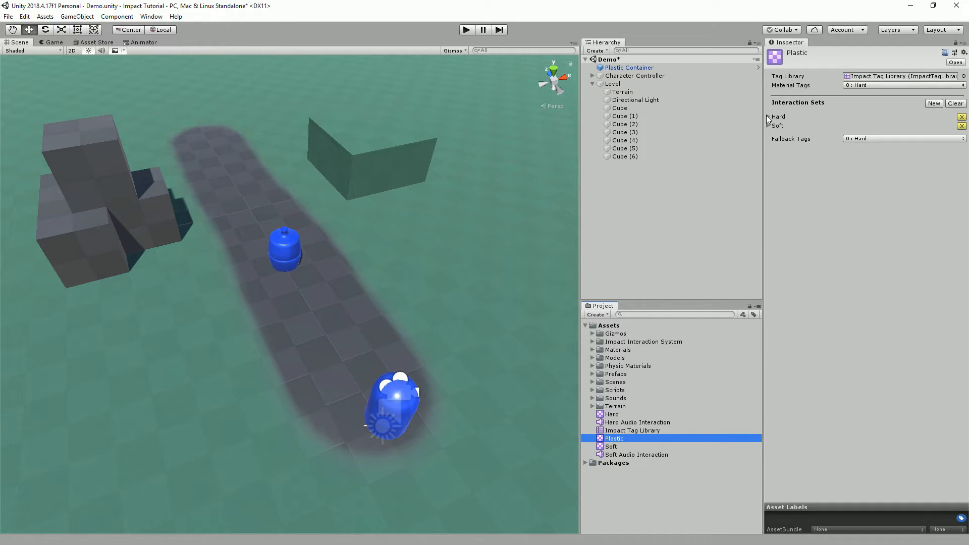
pyautogui.click(768, 117)
pyautogui.click(767, 232)
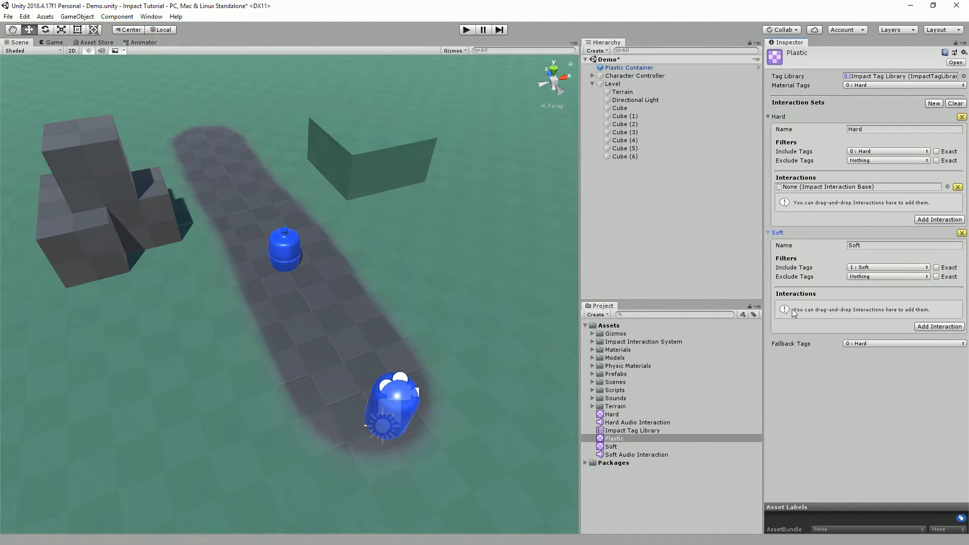
pyautogui.moveTo(617, 423); pyautogui.dragTo(841, 190)
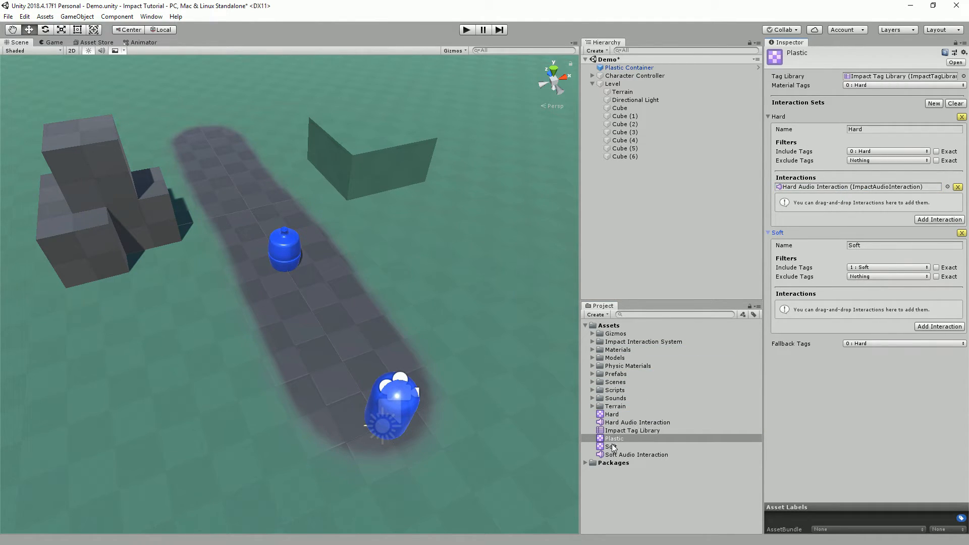
# Assign Soft Audio Interaction to the interactions of the Plastic material's Soft set
pyautogui.moveTo(613, 455); pyautogui.dragTo(830, 309)
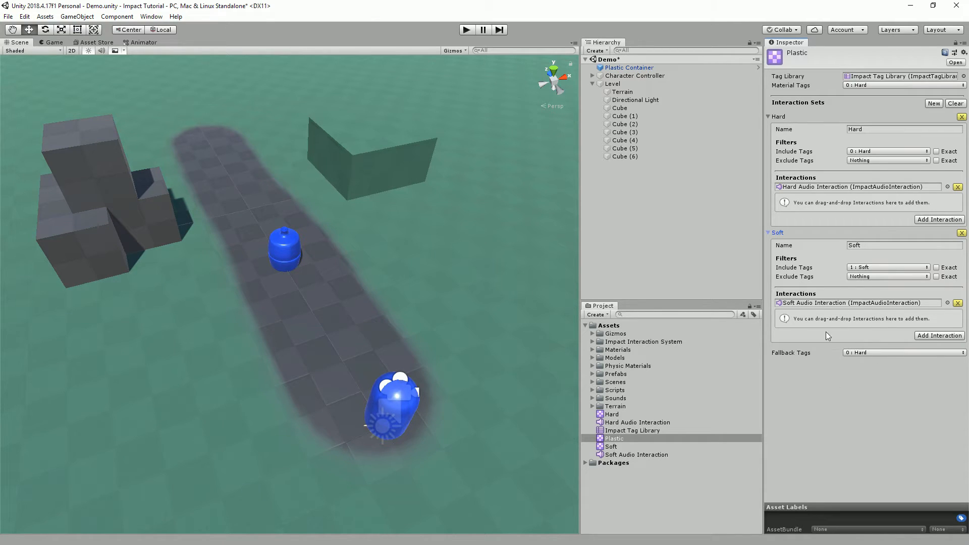
pyautogui.click(819, 416)
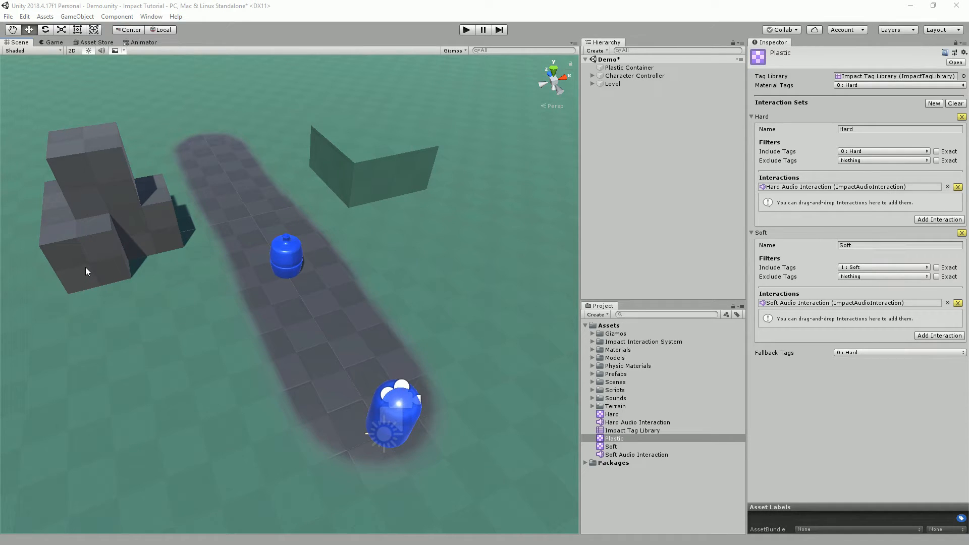
# Add an Impact Object Rigidbody component to the Plastic Container object in the scene
pyautogui.click(289, 256)
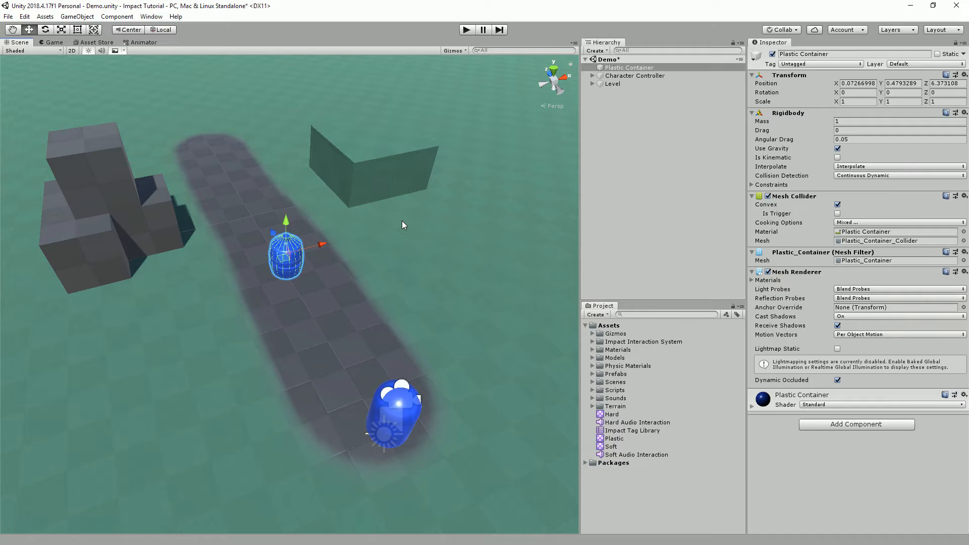
pyautogui.click(822, 426)
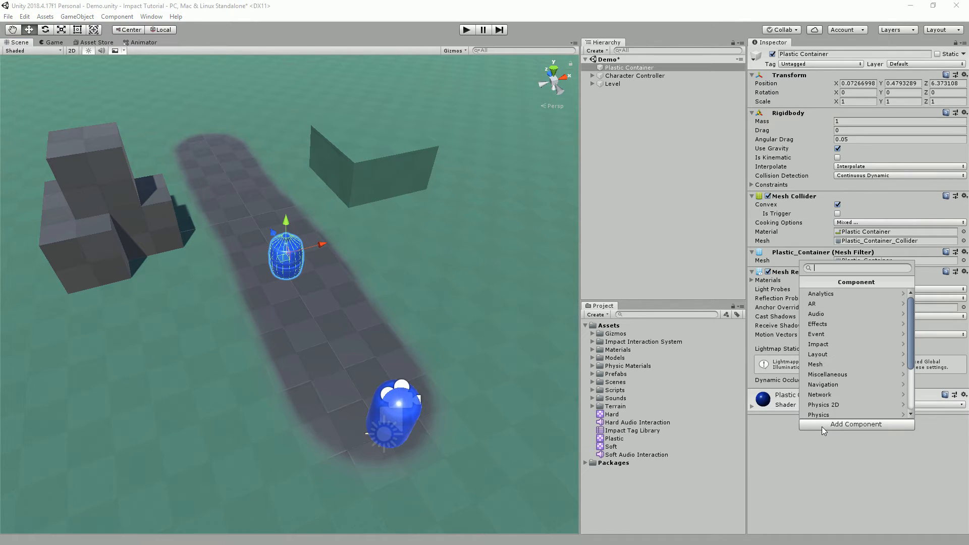
pyautogui.click(825, 346)
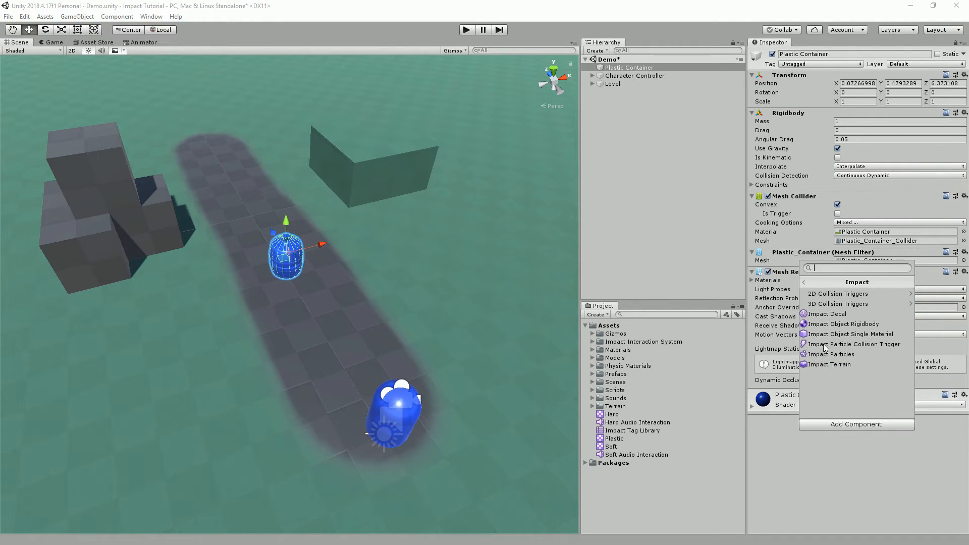
pyautogui.click(855, 328)
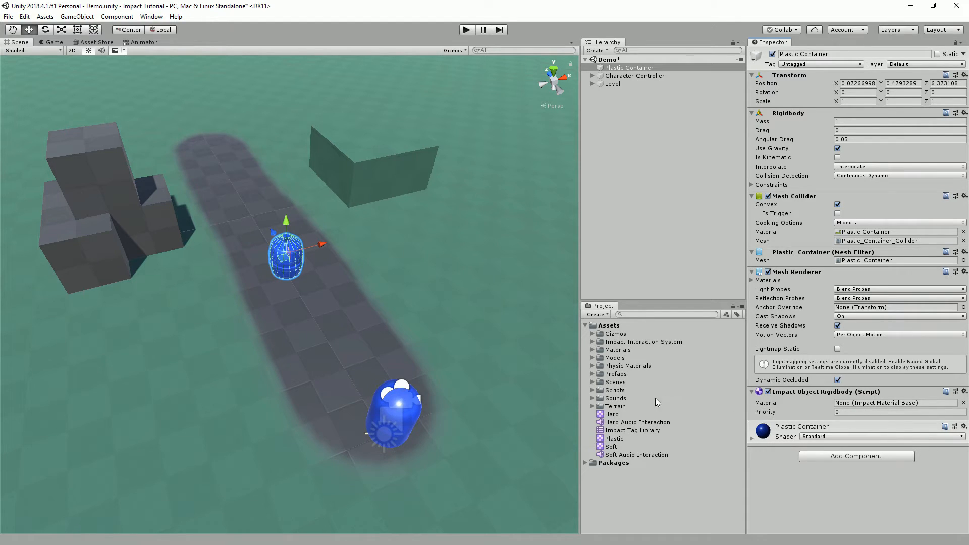
# Assign the Plastic impact material to the container's Impact Object Rigidbody and set its priority to 0
pyautogui.moveTo(614, 439); pyautogui.dragTo(857, 408)
pyautogui.moveTo(825, 413)
pyautogui.moveTo(763, 415); pyautogui.dragTo(782, 412)
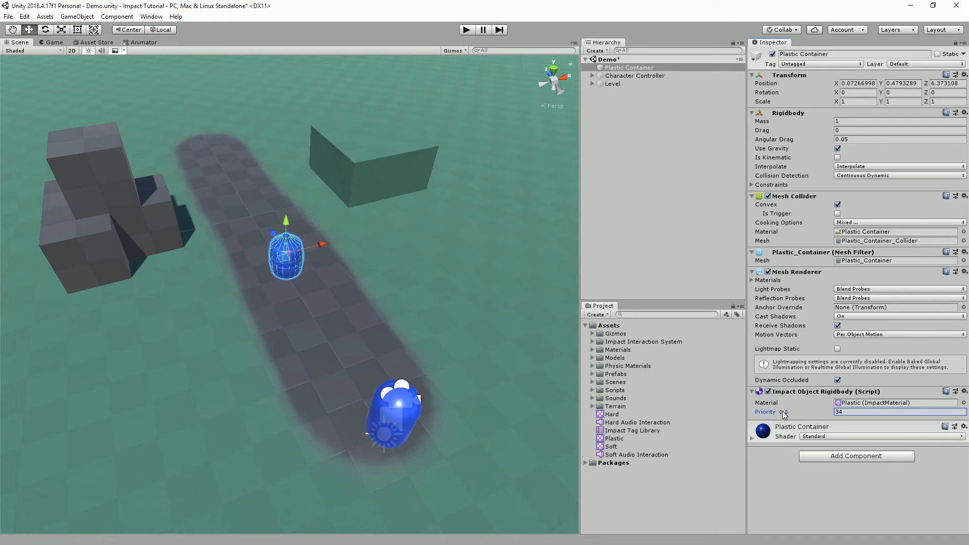
pyautogui.click(844, 412)
pyautogui.write('0')
pyautogui.click(786, 477)
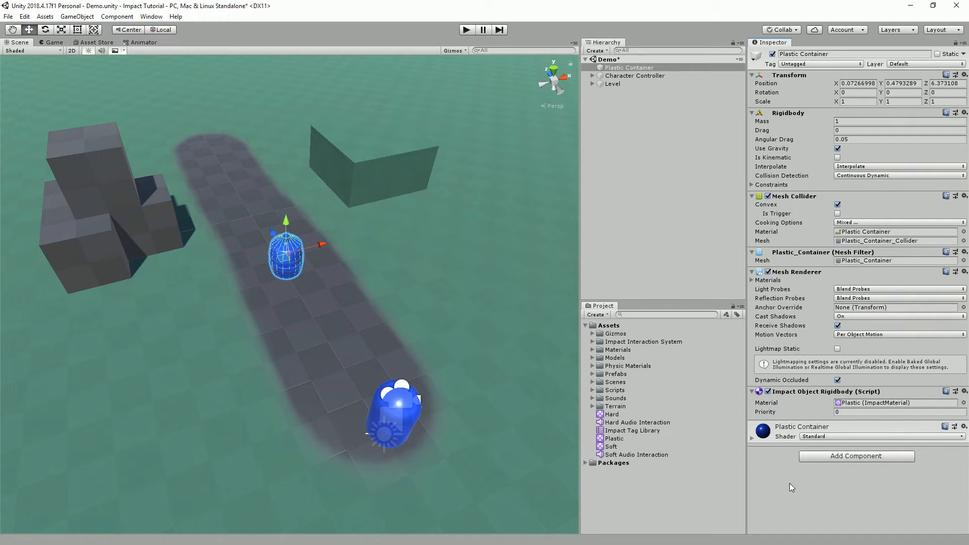
# Add an Impact Collision Trigger 3D to the Plastic Container and assign the container's Impact Object Rigidbody as its Impact Object
pyautogui.click(837, 456)
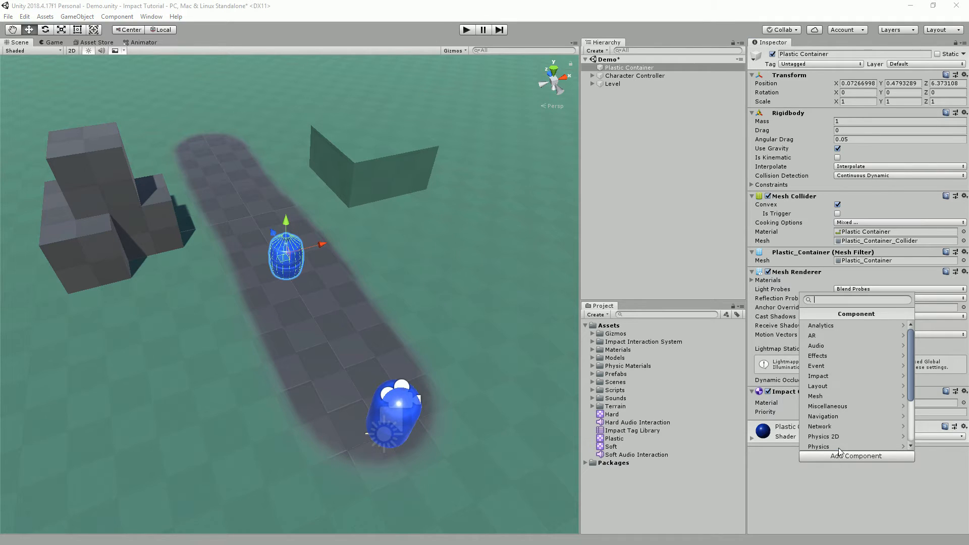
pyautogui.click(829, 375)
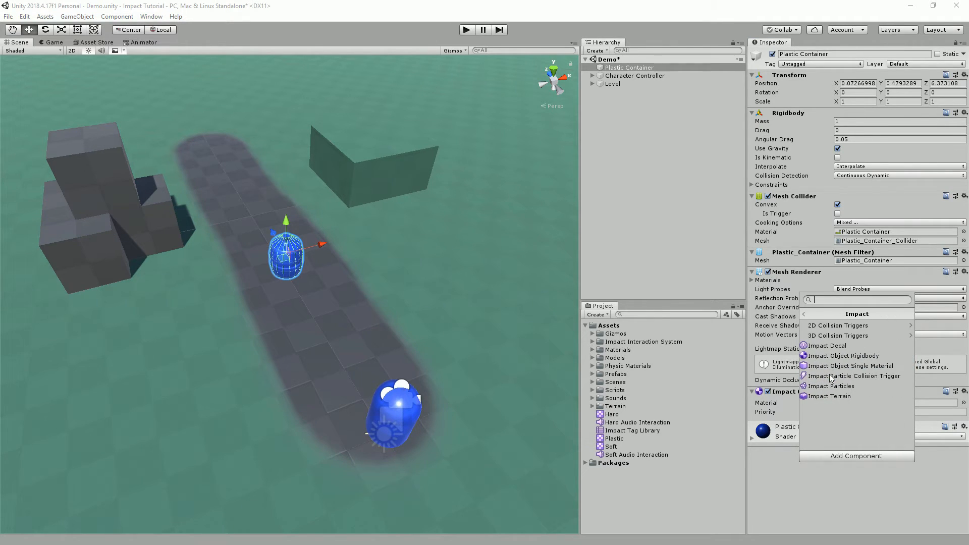
pyautogui.click(827, 336)
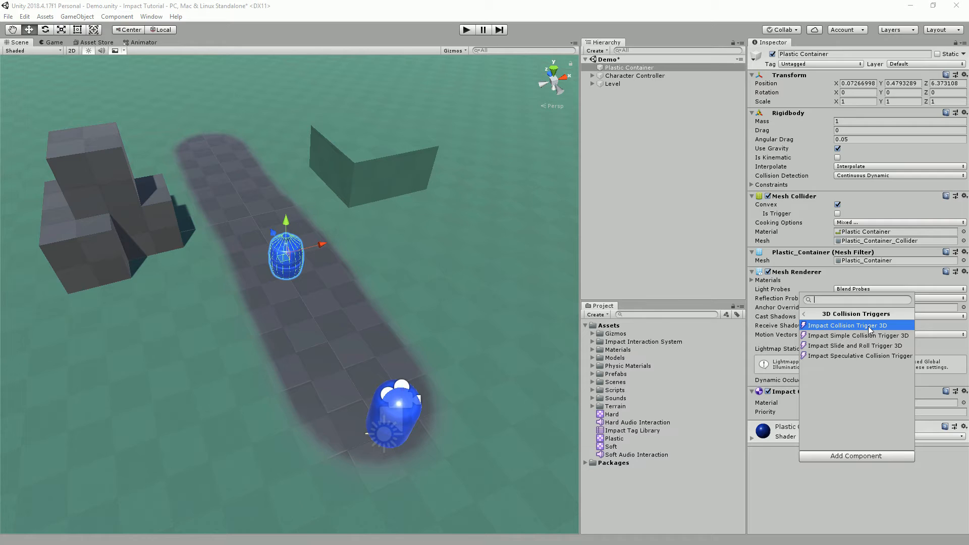
pyautogui.click(839, 327)
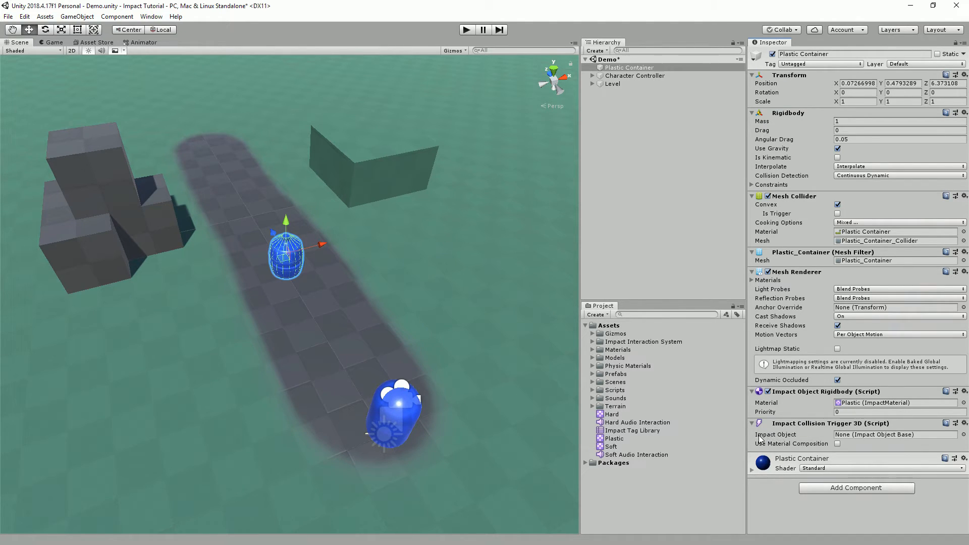
pyautogui.moveTo(803, 395); pyautogui.dragTo(863, 437)
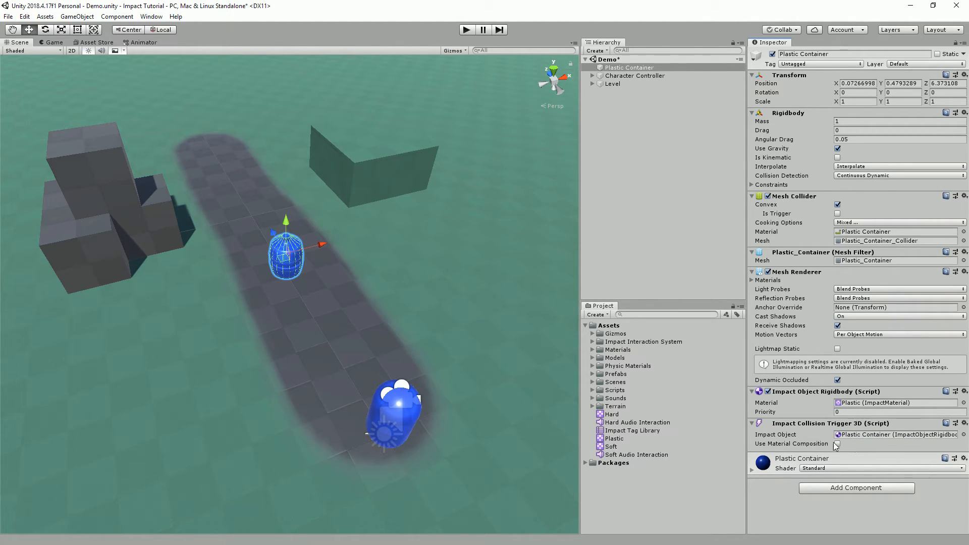
pyautogui.moveTo(824, 445)
pyautogui.scroll(10, 270, 300)
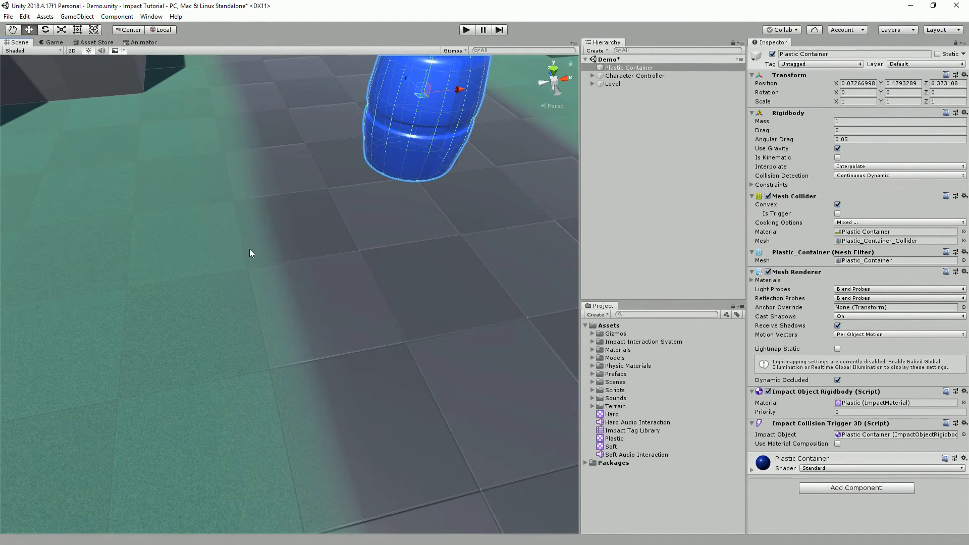
pyautogui.scroll(-10, 299, 376)
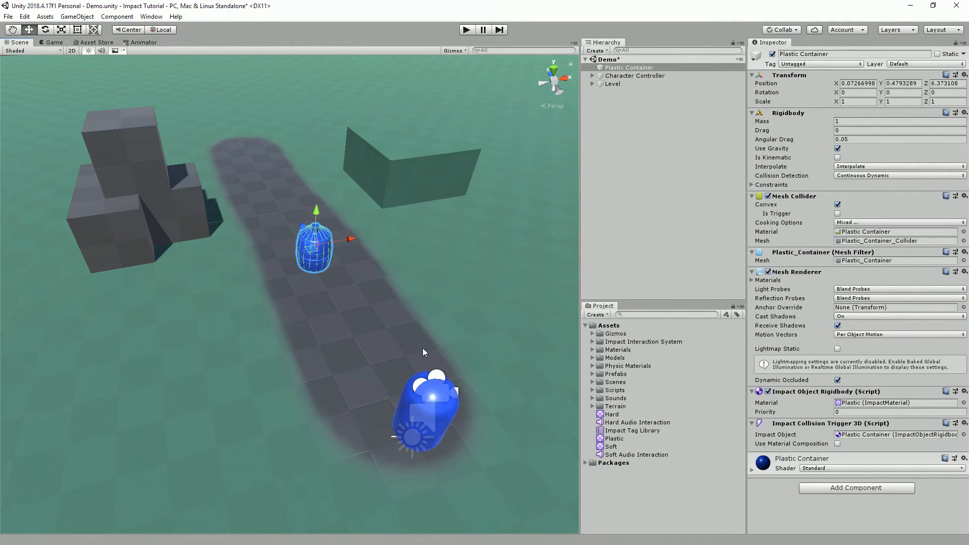
pyautogui.scroll(8, 266, 316)
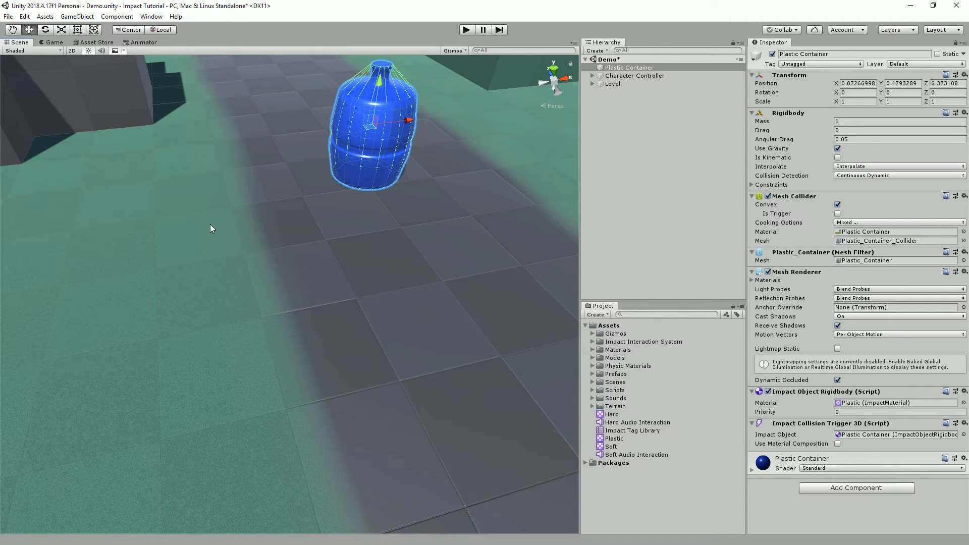
pyautogui.press('s')
pyautogui.moveTo(297, 220); pyautogui.dragTo(330, 249, button='right')
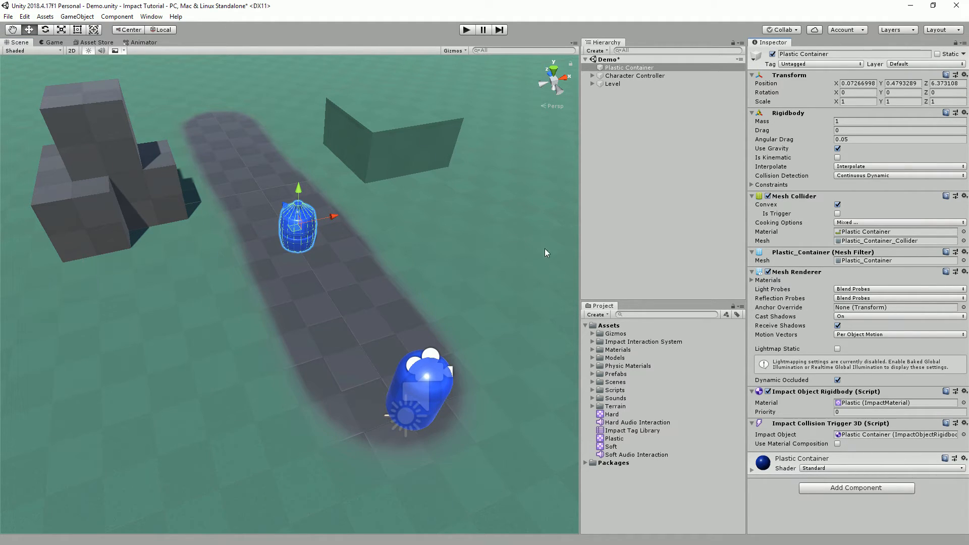
# Run the scene, carry the plastic container around the path, grass and green blocks to test its collisions, and stop the run
pyautogui.click(465, 30)
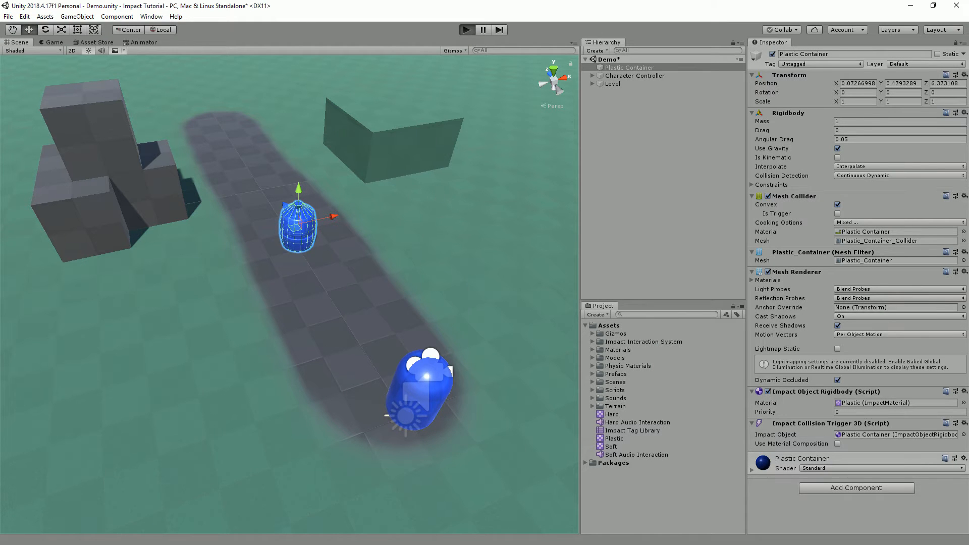
pyautogui.press('w')
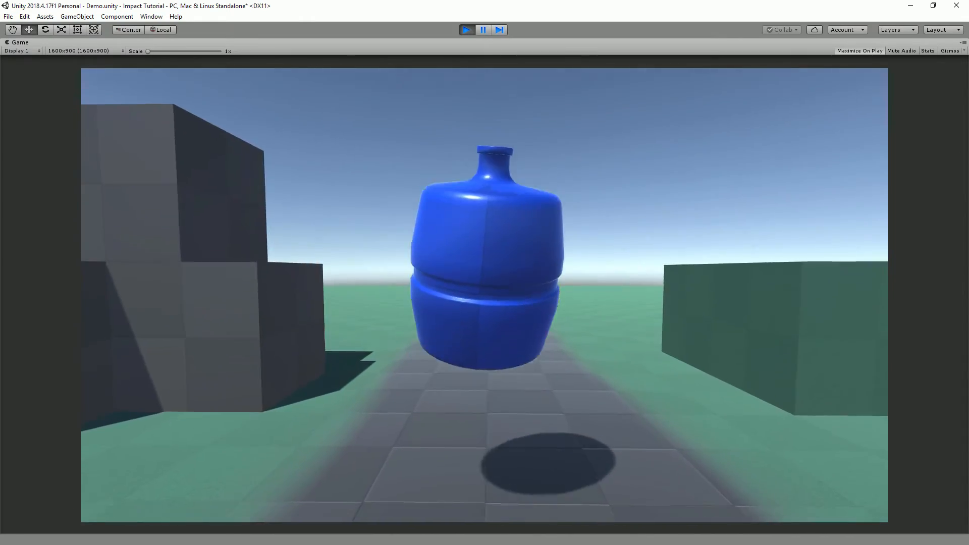
pyautogui.press('s')
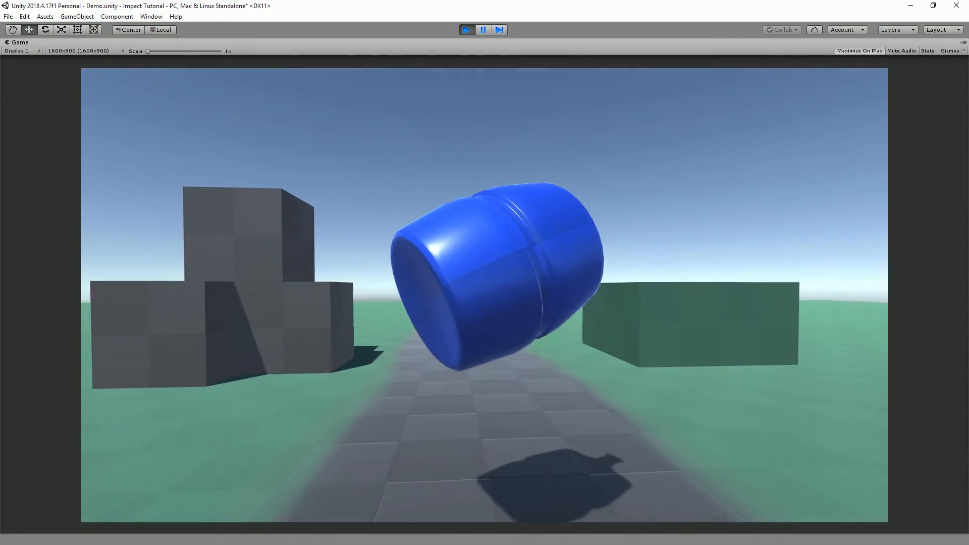
pyautogui.press('w')
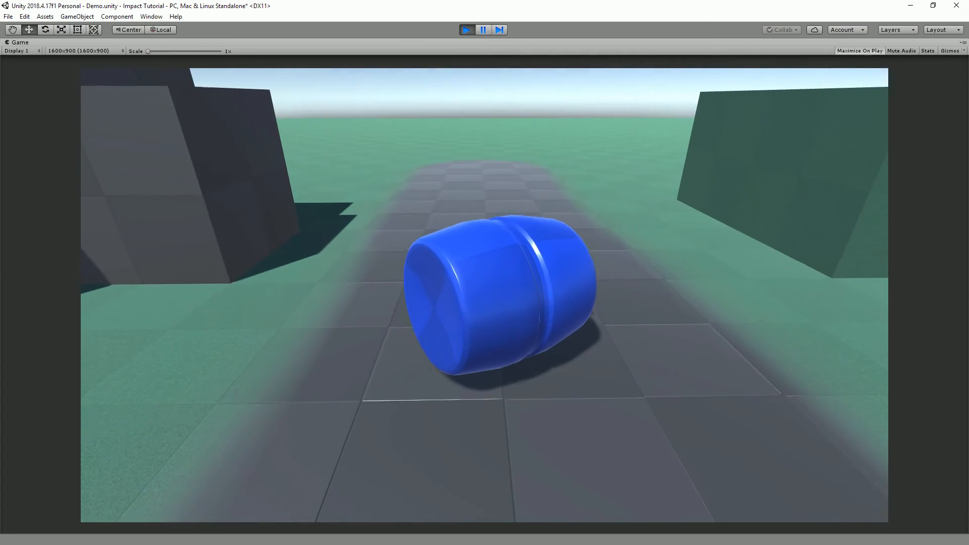
pyautogui.press('w')
pyautogui.press('s')
pyautogui.press('w')
pyautogui.press('d')
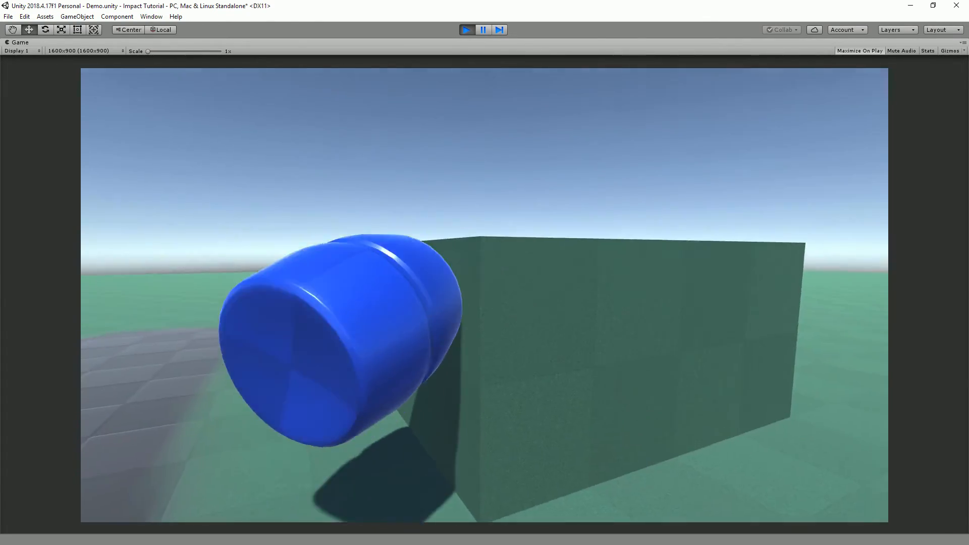
pyautogui.press('s')
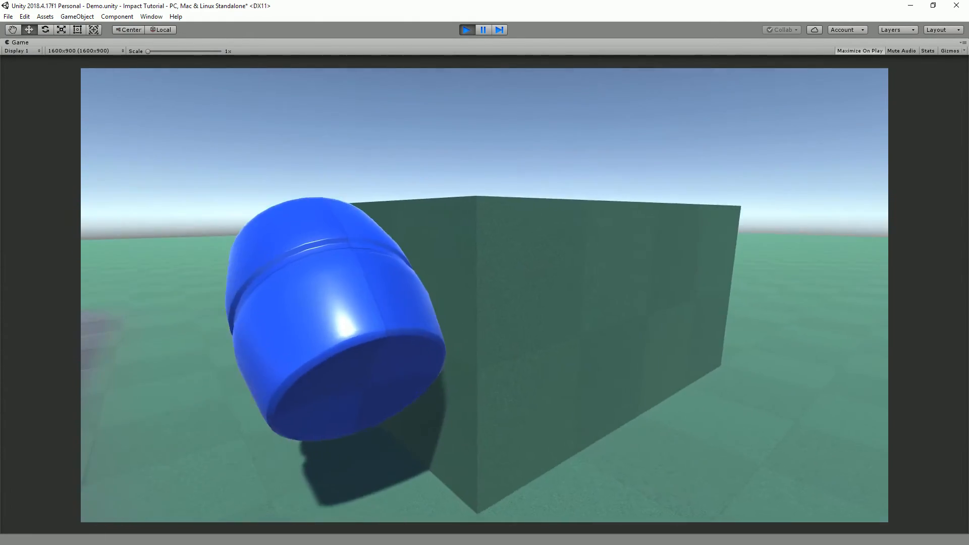
pyautogui.press('a')
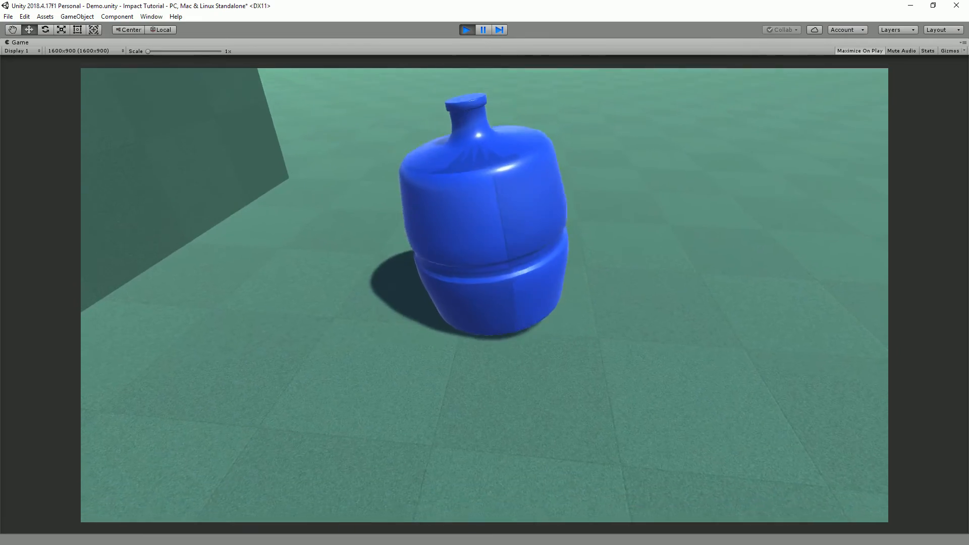
pyautogui.press('s')
pyautogui.press('s')
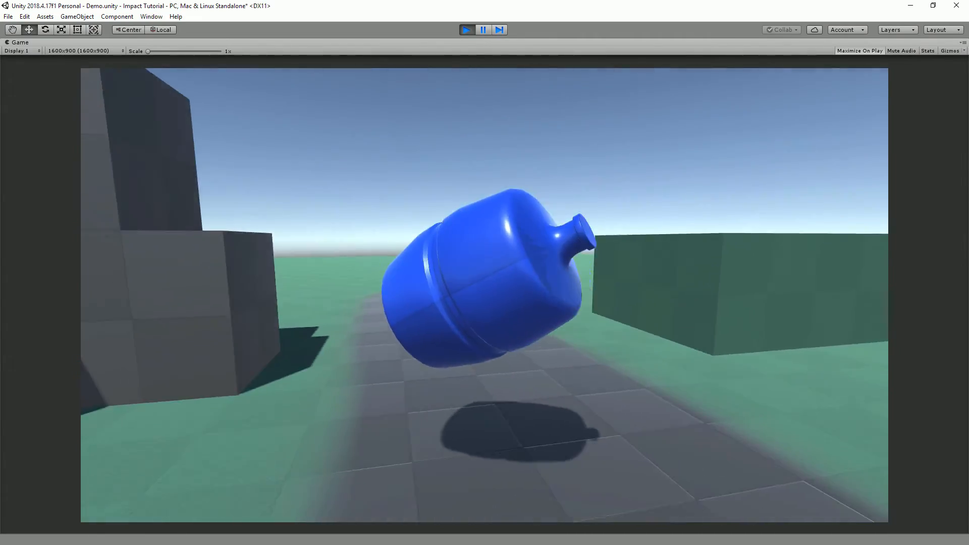
pyautogui.press('d')
pyautogui.press('s')
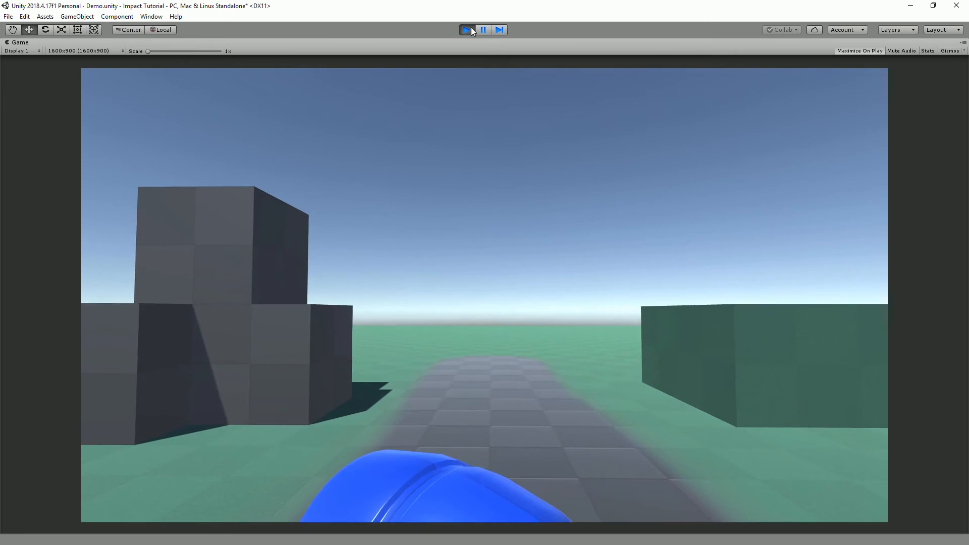
pyautogui.click(471, 27)
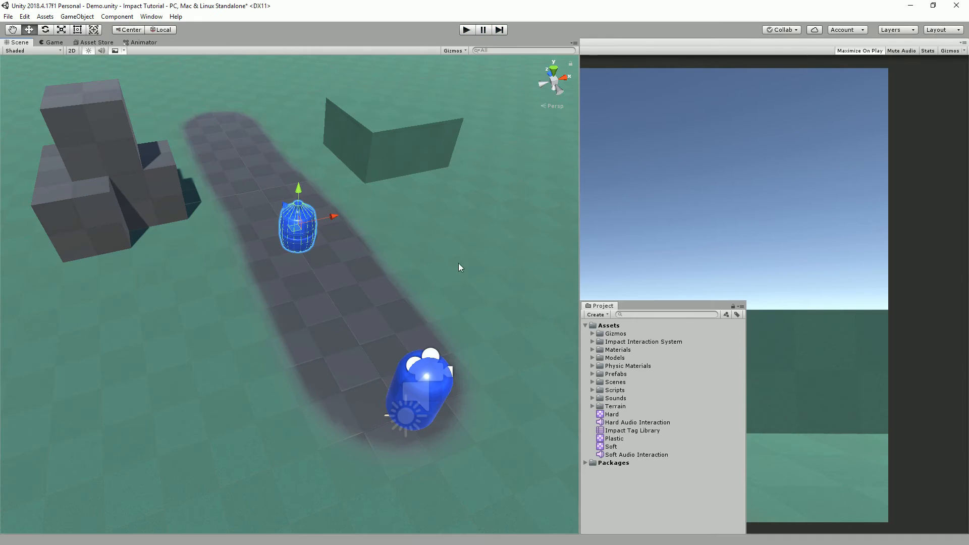
# Add an Impact Object Single Material component to the four stacked grey cubes and assign the Hard impact material to it
pyautogui.moveTo(495, 222); pyautogui.dragTo(285, 230, button='right')
pyautogui.press('w')
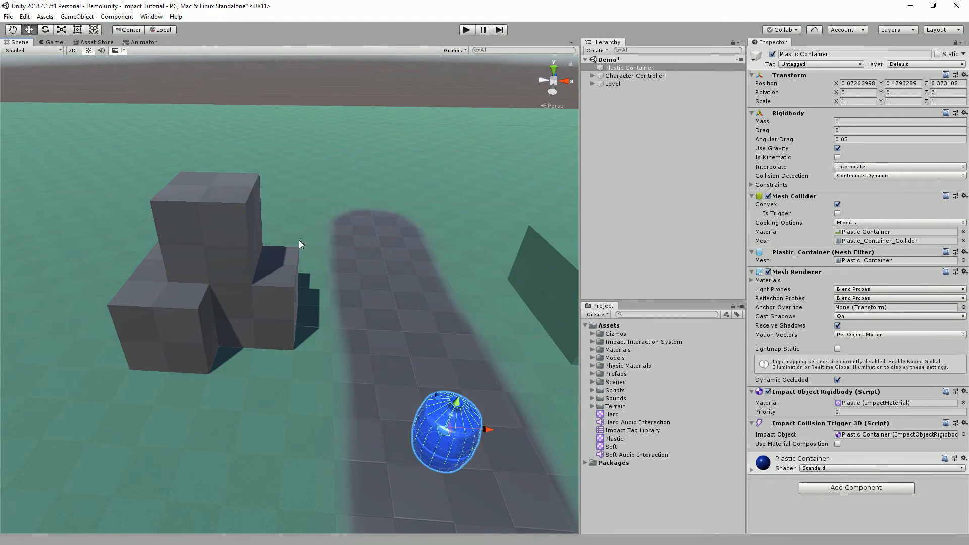
pyautogui.click(241, 237)
pyautogui.press('f')
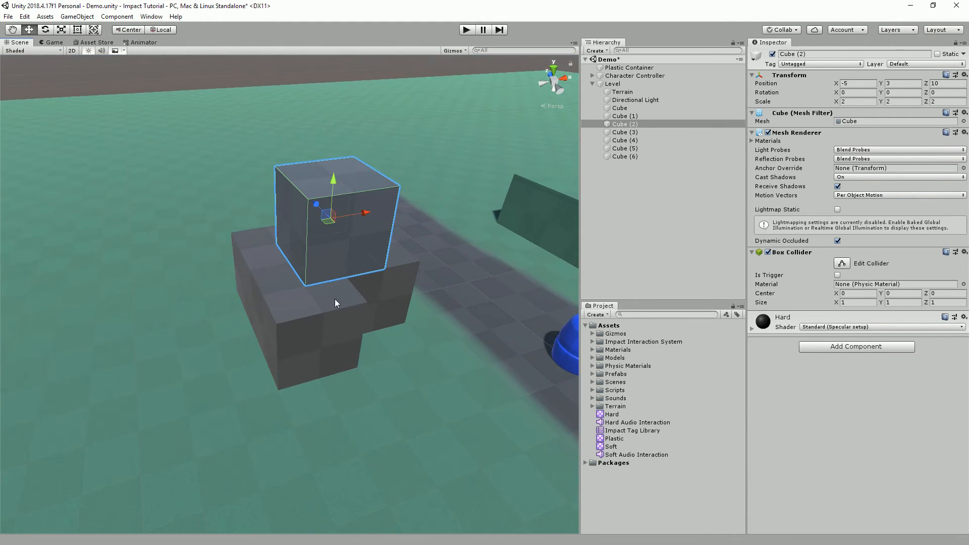
pyautogui.keyDown('shift'); pyautogui.click(326, 321); pyautogui.keyUp('shift')
pyautogui.keyDown('shift'); pyautogui.click(268, 257); pyautogui.keyUp('shift')
pyautogui.keyDown('shift'); pyautogui.click(390, 292); pyautogui.keyUp('shift')
pyautogui.moveTo(427, 288); pyautogui.dragTo(353, 284, button='right')
pyautogui.click(813, 346)
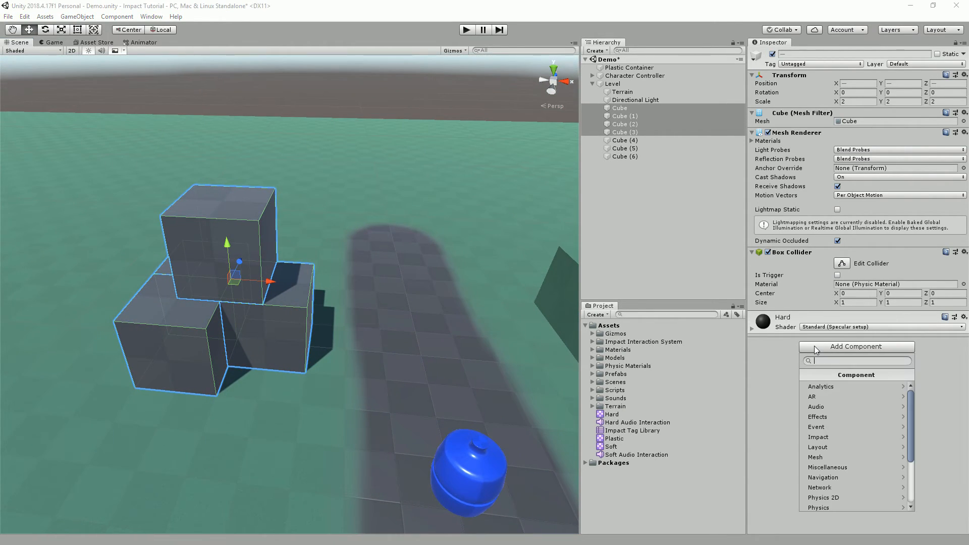
pyautogui.click(826, 438)
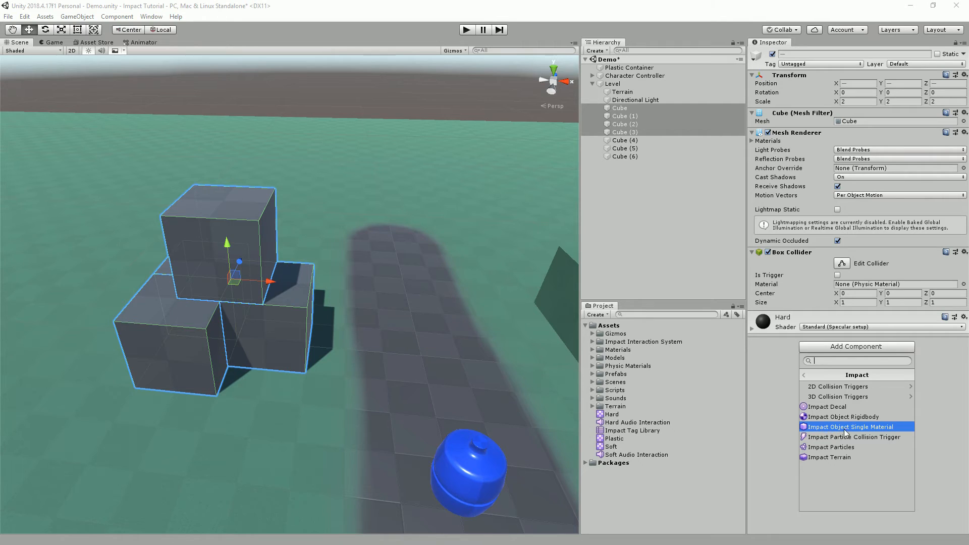
pyautogui.click(883, 428)
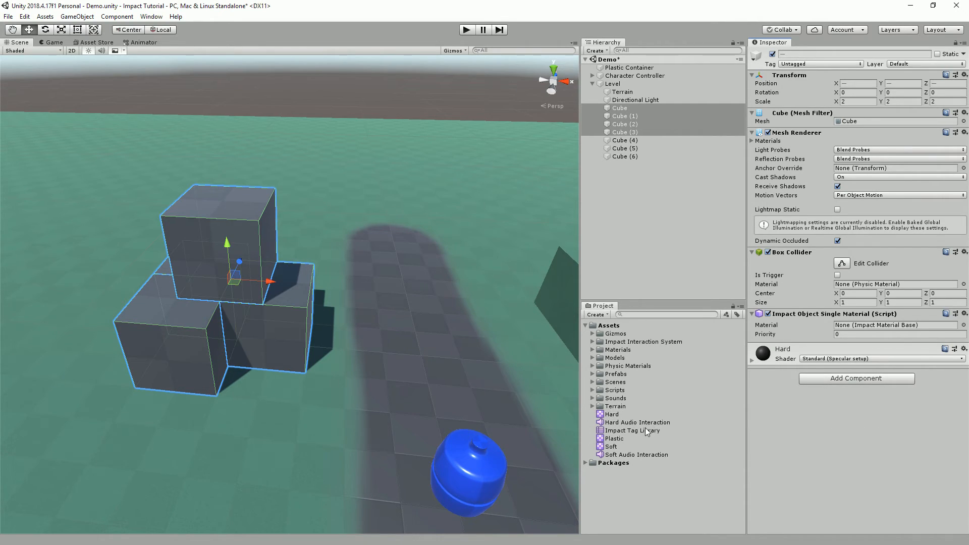
pyautogui.moveTo(612, 417); pyautogui.dragTo(856, 326)
# Add an Impact Object Single Material component to the three green cubes and assign the Soft impact material to it
pyautogui.moveTo(292, 325); pyautogui.dragTo(404, 319, button='right')
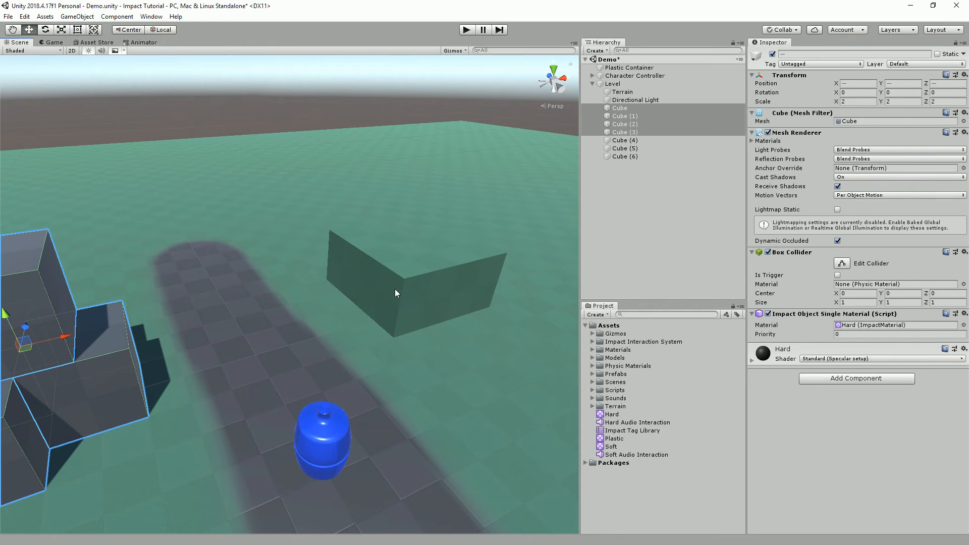
pyautogui.click(394, 289)
pyautogui.keyDown('shift'); pyautogui.click(355, 254); pyautogui.keyUp('shift')
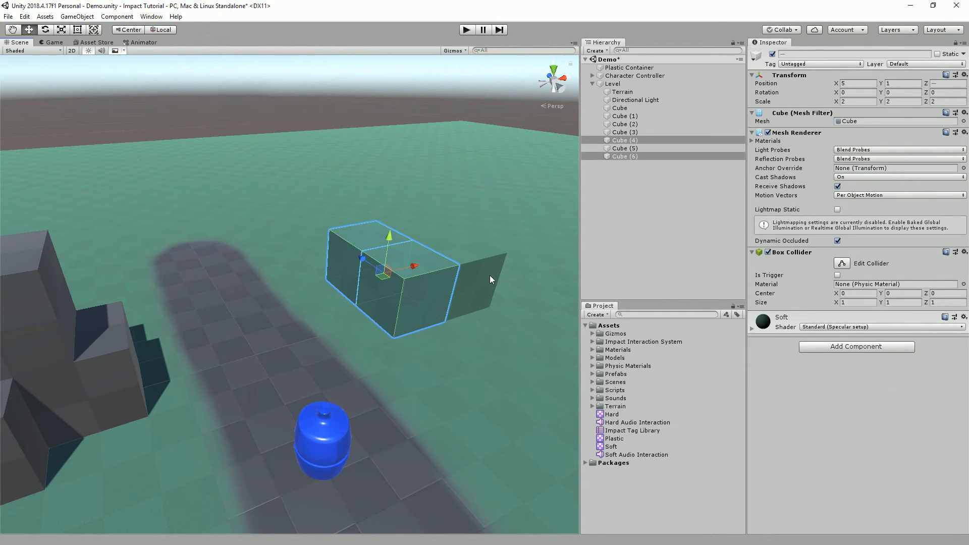
pyautogui.keyDown('shift'); pyautogui.click(490, 274); pyautogui.keyUp('shift')
pyautogui.click(844, 345)
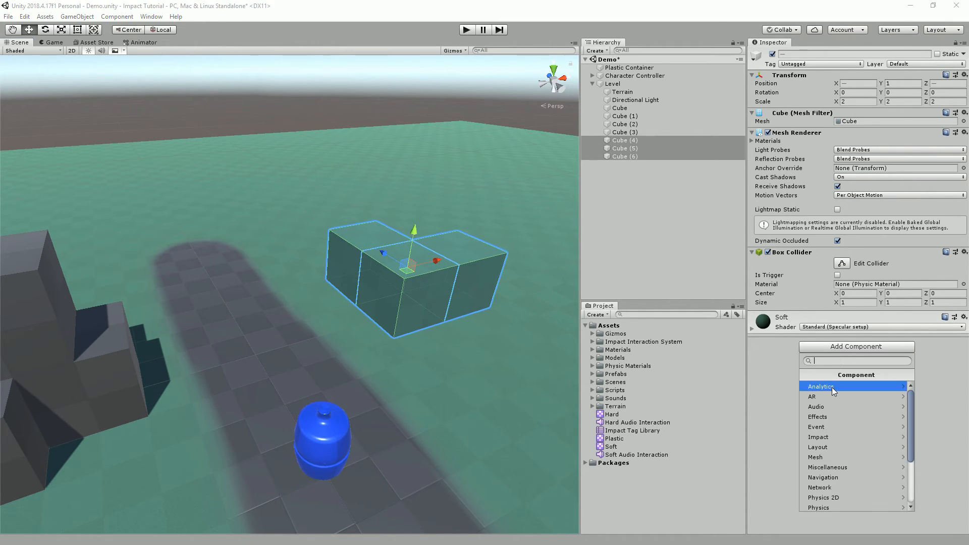
pyautogui.click(837, 434)
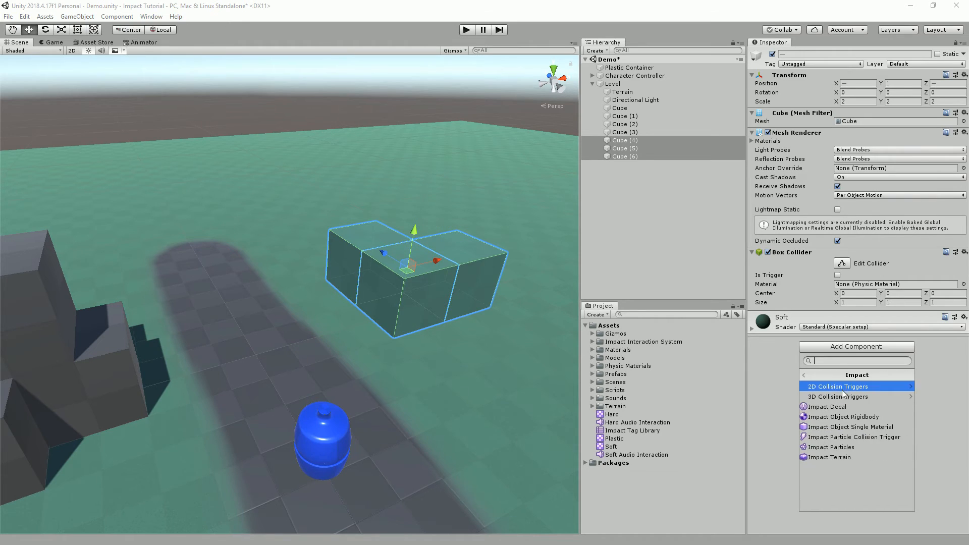
pyautogui.click(843, 428)
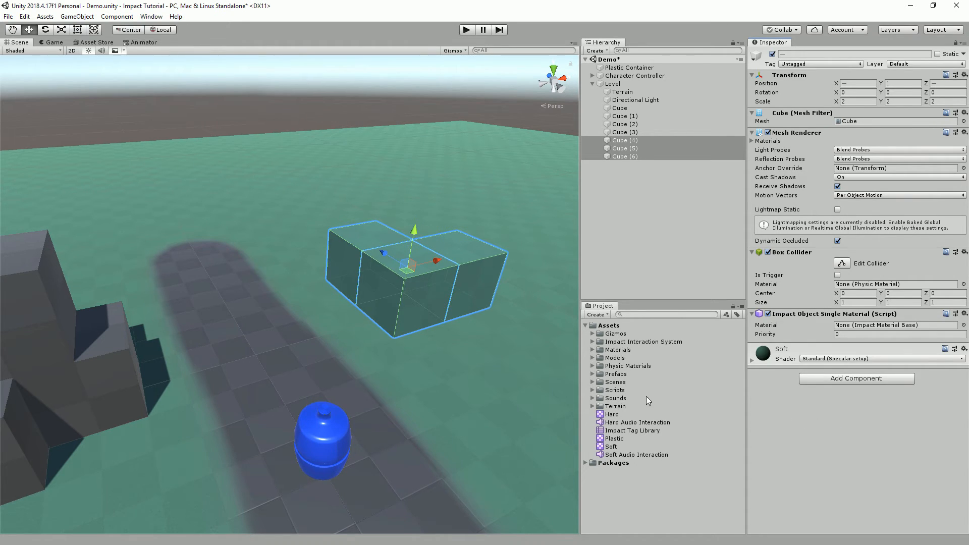
pyautogui.moveTo(611, 448); pyautogui.dragTo(863, 327)
# Add an Impact Terrain component to the Terrain object
pyautogui.moveTo(402, 252); pyautogui.dragTo(332, 239, button='right')
pyautogui.moveTo(389, 122); pyautogui.dragTo(401, 349, button='right')
pyautogui.moveTo(454, 374); pyautogui.dragTo(400, 345, button='right')
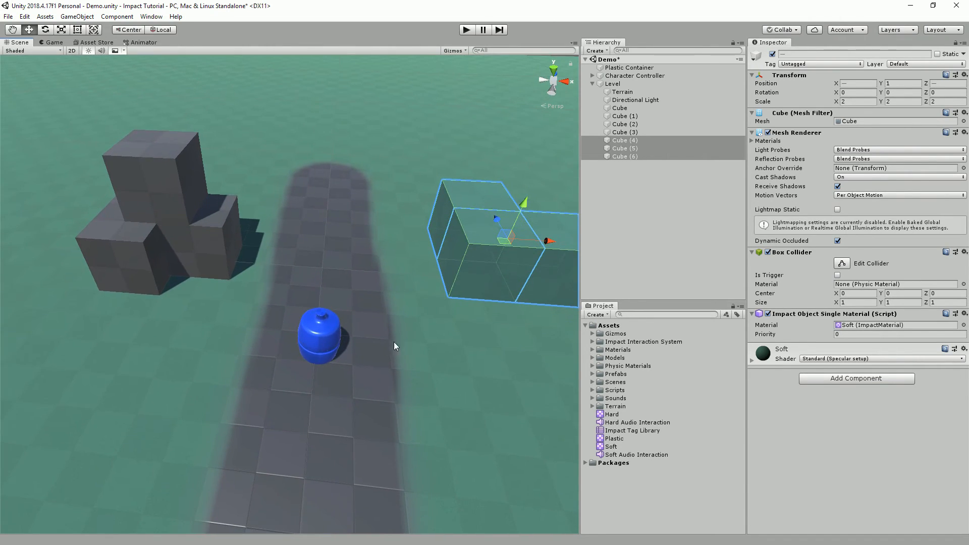
pyautogui.click(317, 341)
pyautogui.moveTo(379, 348); pyautogui.dragTo(285, 371, button='right')
pyautogui.moveTo(396, 328)
pyautogui.mouseDown(button='right')
pyautogui.moveTo(340, 298)
pyautogui.moveTo(283, 305)
pyautogui.moveTo(283, 318)
pyautogui.moveTo(493, 331)
pyautogui.moveTo(367, 334)
pyautogui.moveTo(427, 323)
pyautogui.moveTo(383, 320)
pyautogui.mouseUp(button='right')
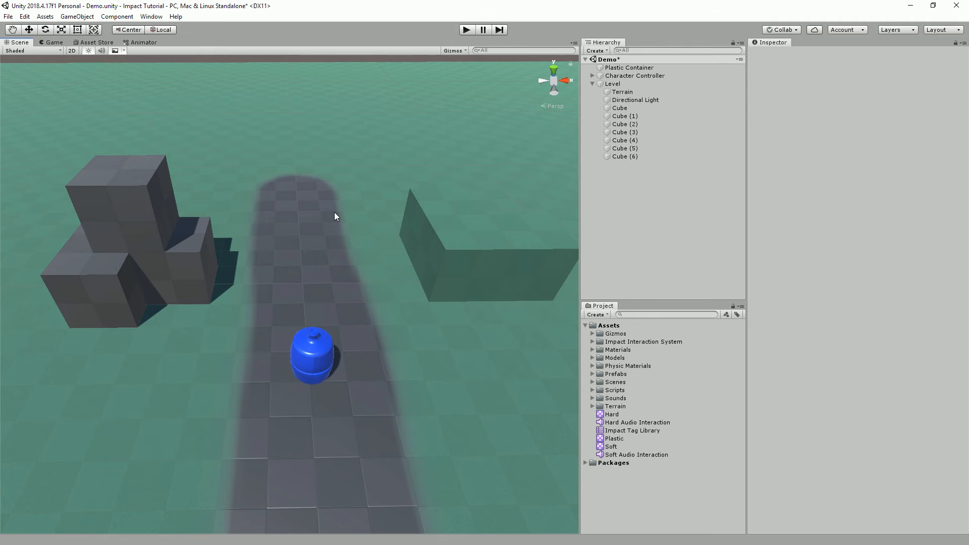
pyautogui.click(334, 212)
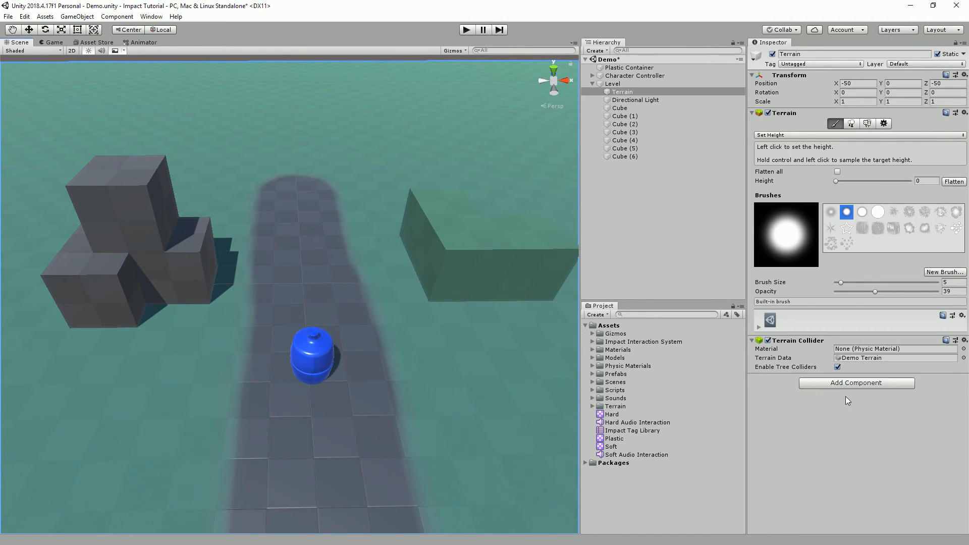
pyautogui.click(835, 382)
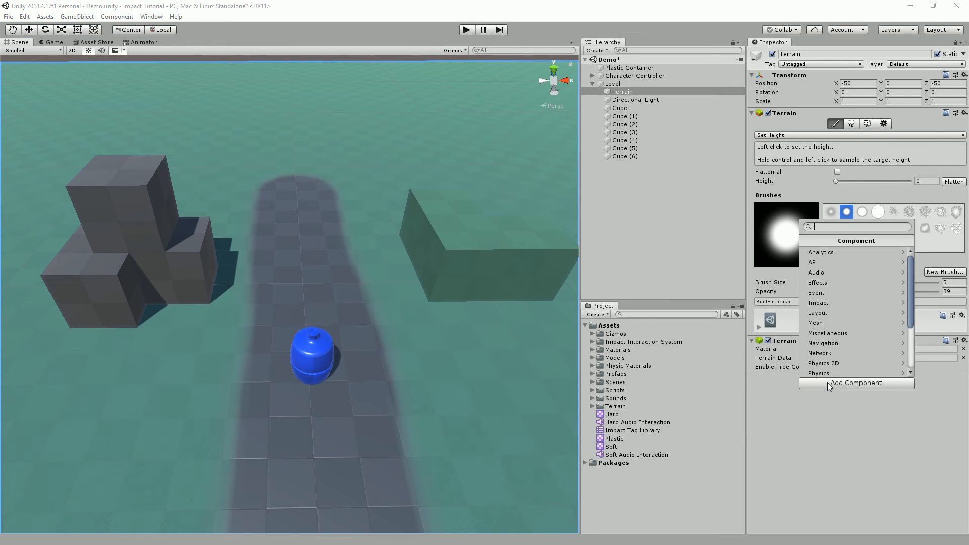
pyautogui.click(835, 304)
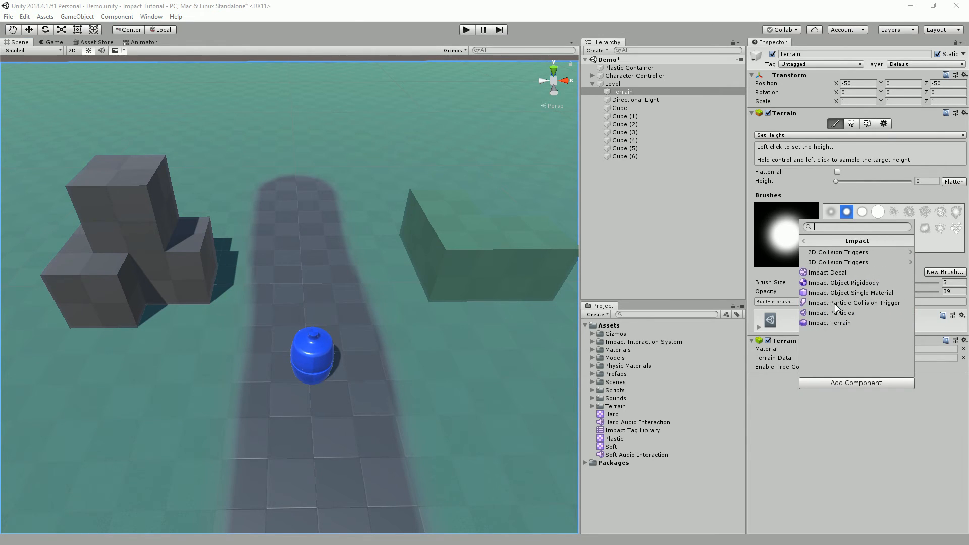
pyautogui.click(814, 322)
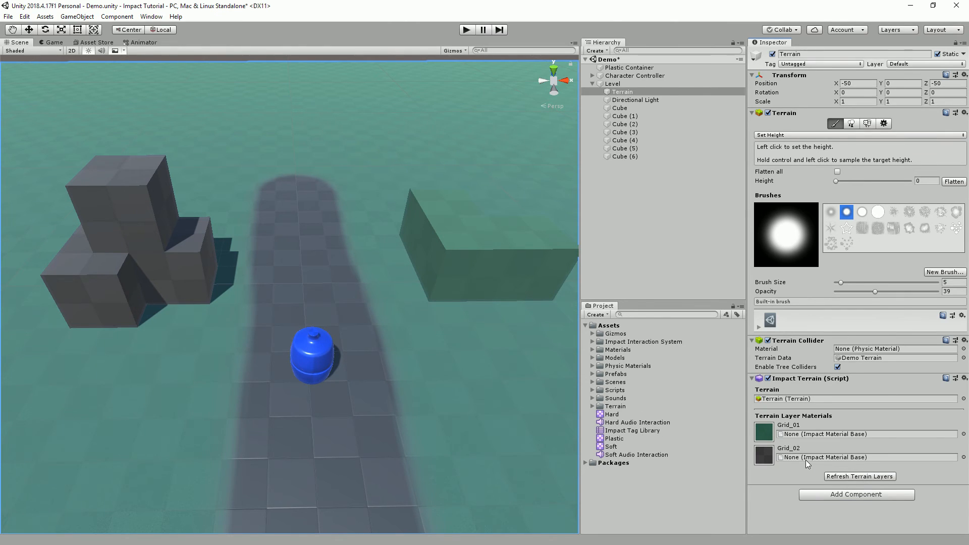
# Assign the Soft impact material to the Grid_01 terrain layer and Hard to Grid_02, and deselect the terrain
pyautogui.moveTo(612, 447); pyautogui.dragTo(810, 439)
pyautogui.moveTo(613, 414)
pyautogui.mouseDown()
pyautogui.moveTo(722, 424)
pyautogui.moveTo(820, 460)
pyautogui.mouseUp()
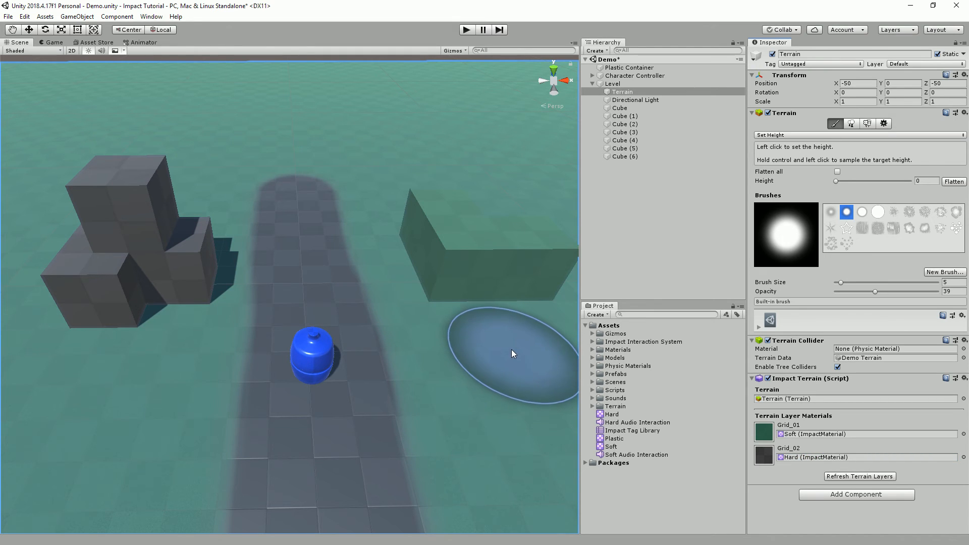
pyautogui.moveTo(512, 350); pyautogui.dragTo(505, 325, button='right')
pyautogui.click(612, 83)
pyautogui.click(395, 105)
pyautogui.moveTo(376, 164); pyautogui.dragTo(373, 215, button='right')
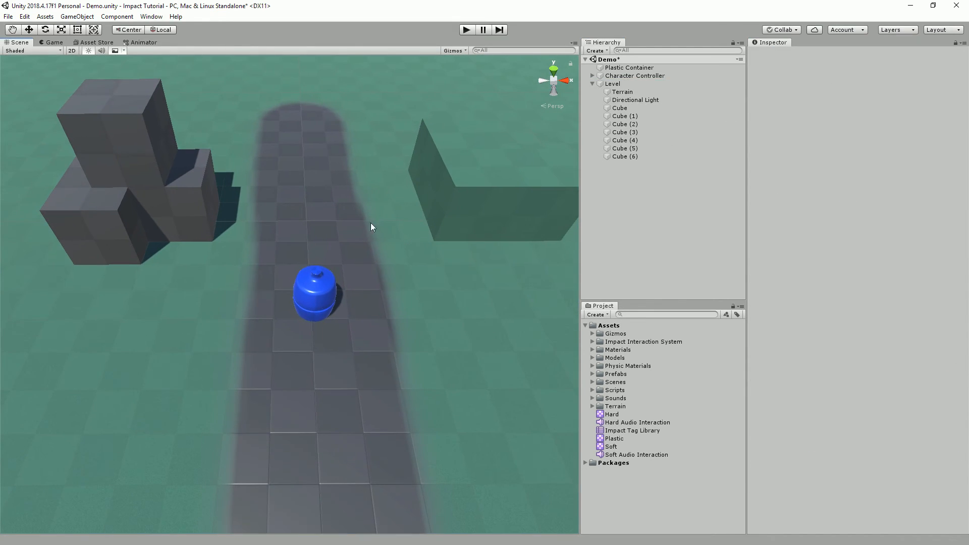
# Run the scene, carry and drop the plastic container on the path and grass to test its impact sounds, and stop the run
pyautogui.click(468, 30)
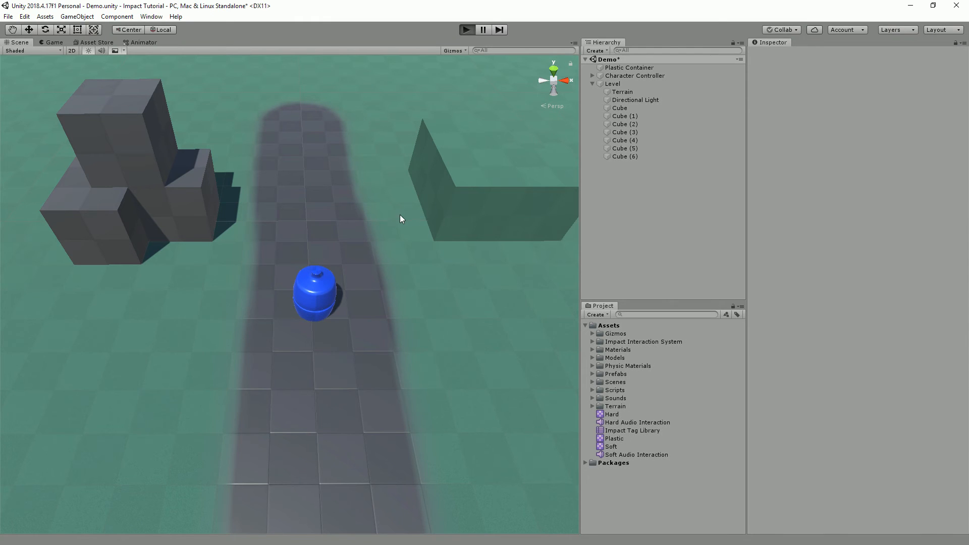
pyautogui.press('w')
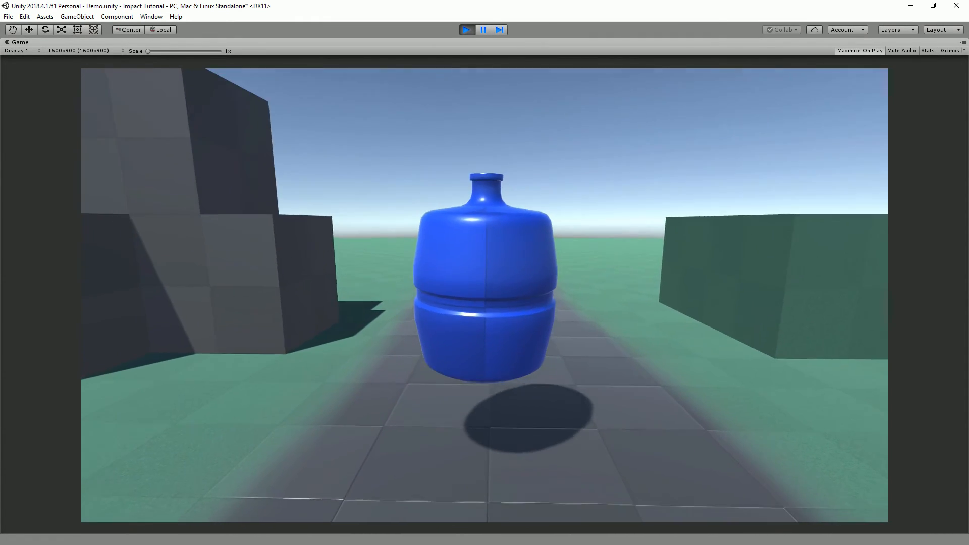
pyautogui.press('s')
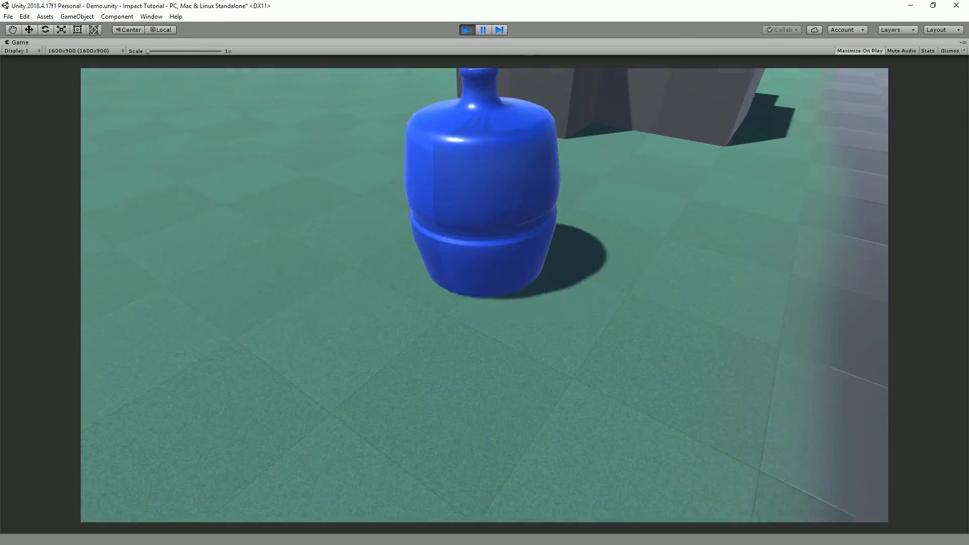
pyautogui.press('w')
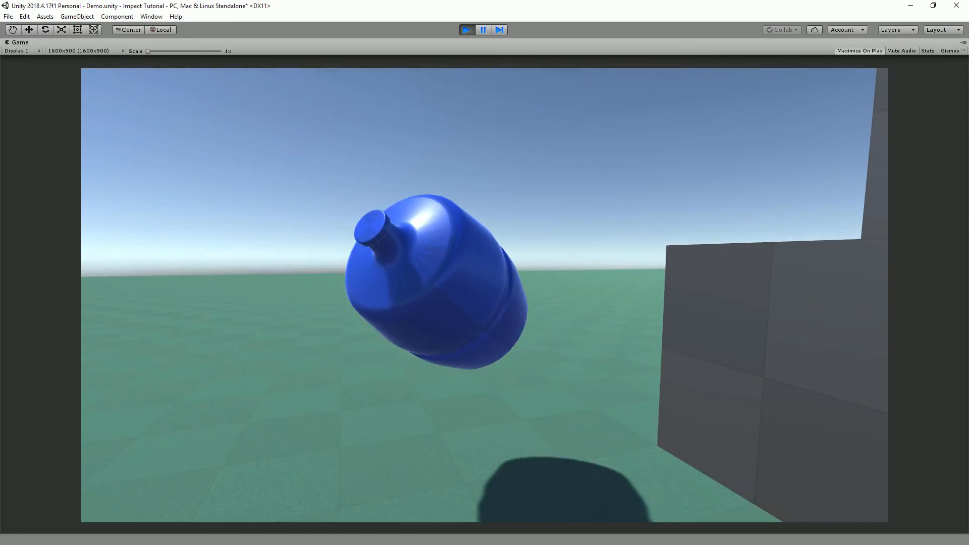
pyautogui.press('w')
pyautogui.press('w')
pyautogui.press('s')
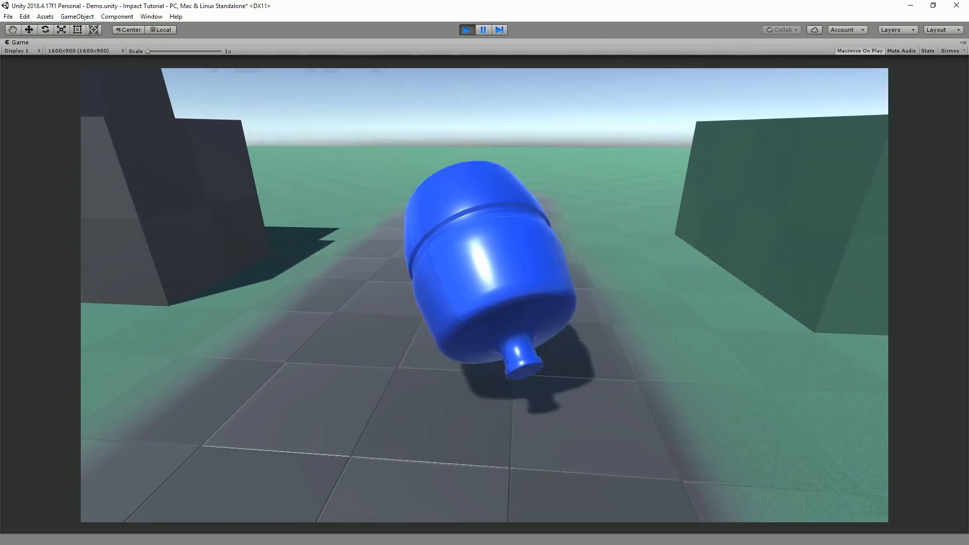
pyautogui.press('a')
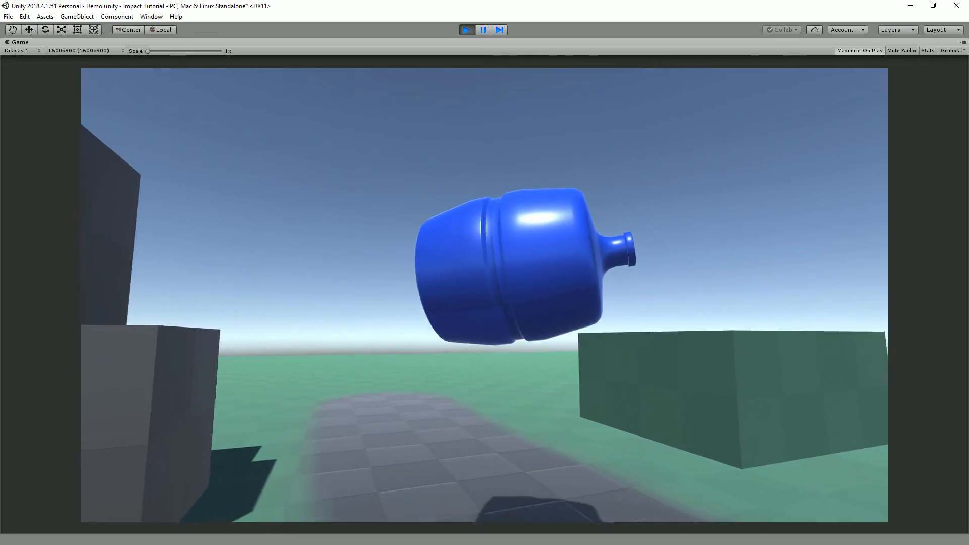
pyautogui.press('d')
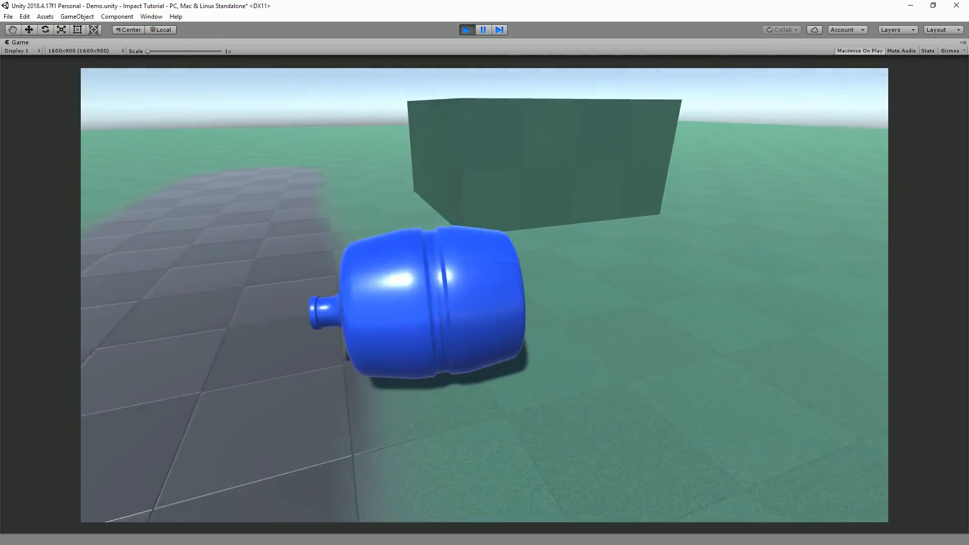
pyautogui.press('d')
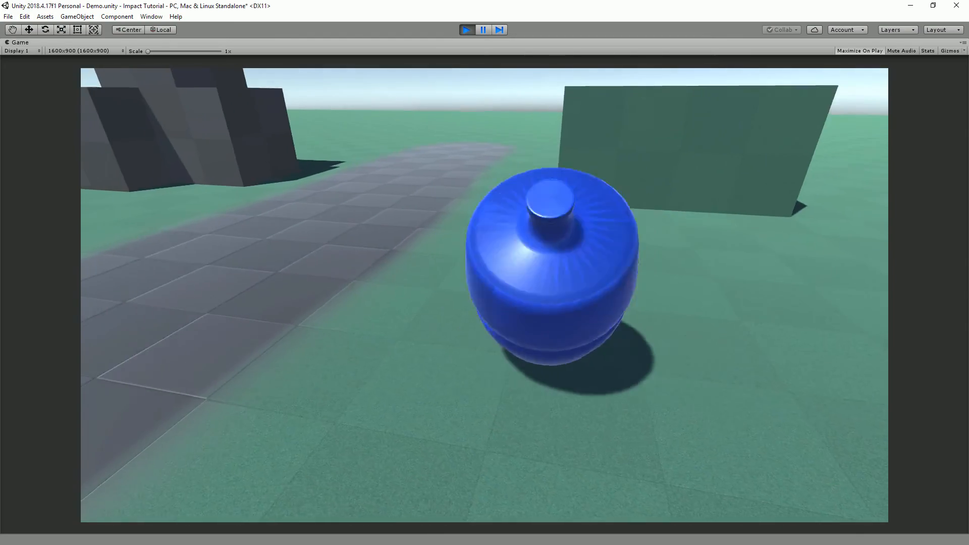
pyautogui.press('a')
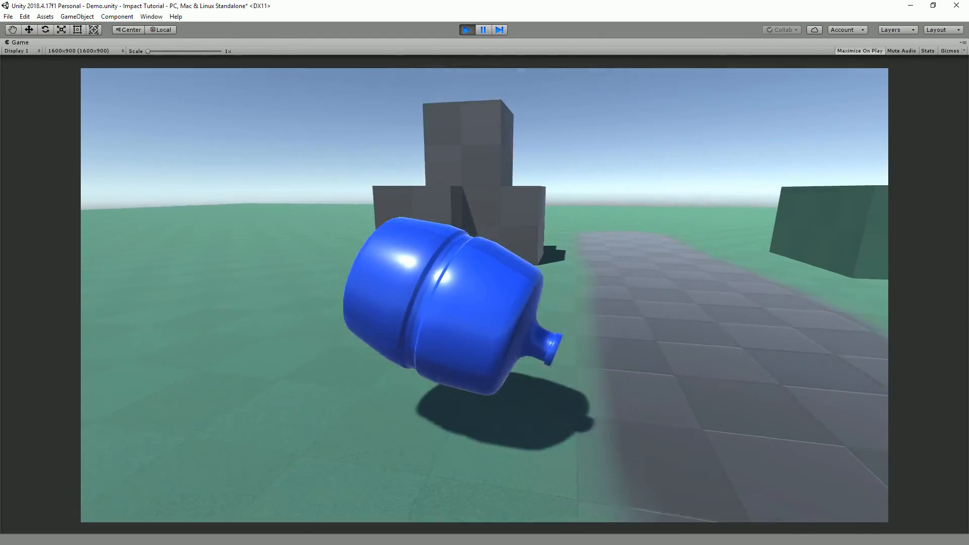
pyautogui.press('w')
pyautogui.press('Escape')
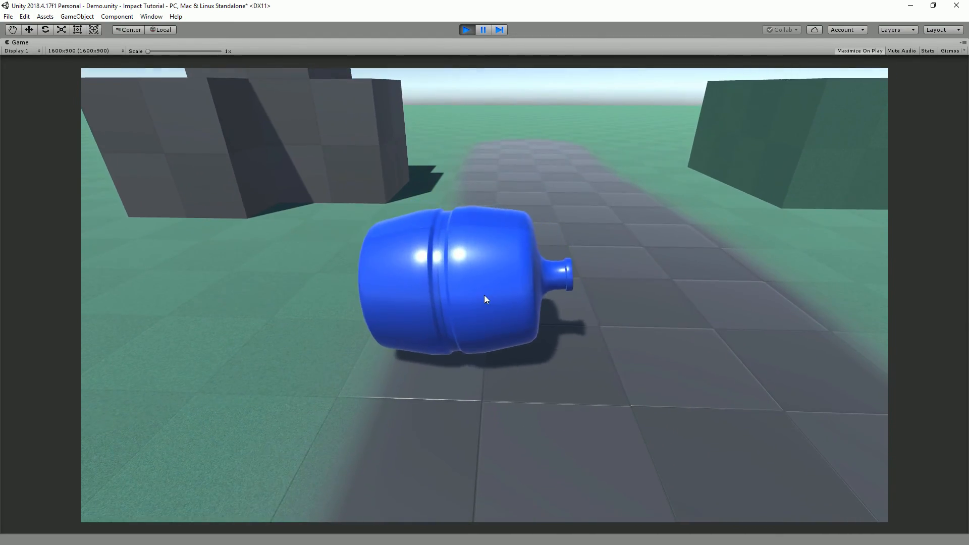
pyautogui.click(465, 31)
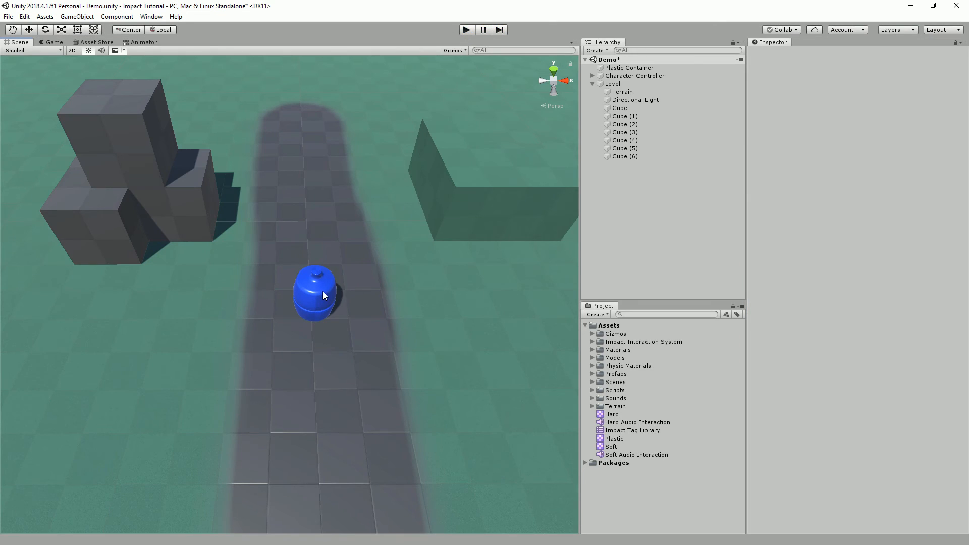
# Add an Impact Slide and Roll Trigger 3D to the Plastic Container and assign its Impact Object Rigidbody as the Impact Object
pyautogui.click(323, 293)
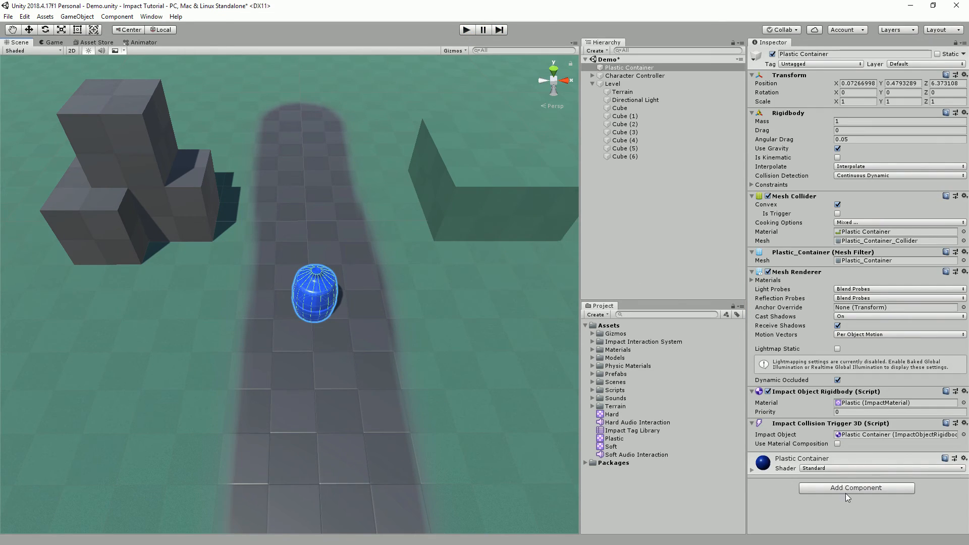
pyautogui.click(846, 488)
pyautogui.click(838, 411)
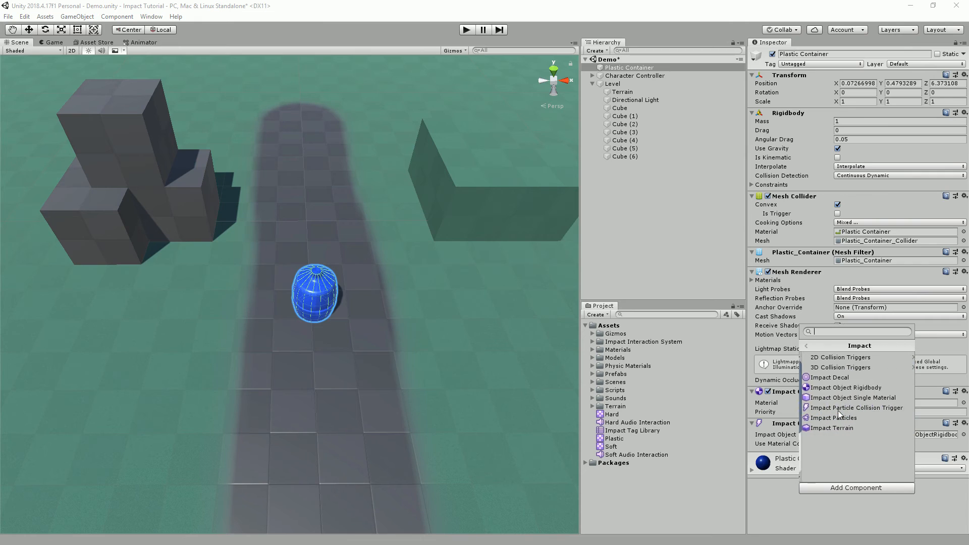
pyautogui.click(841, 368)
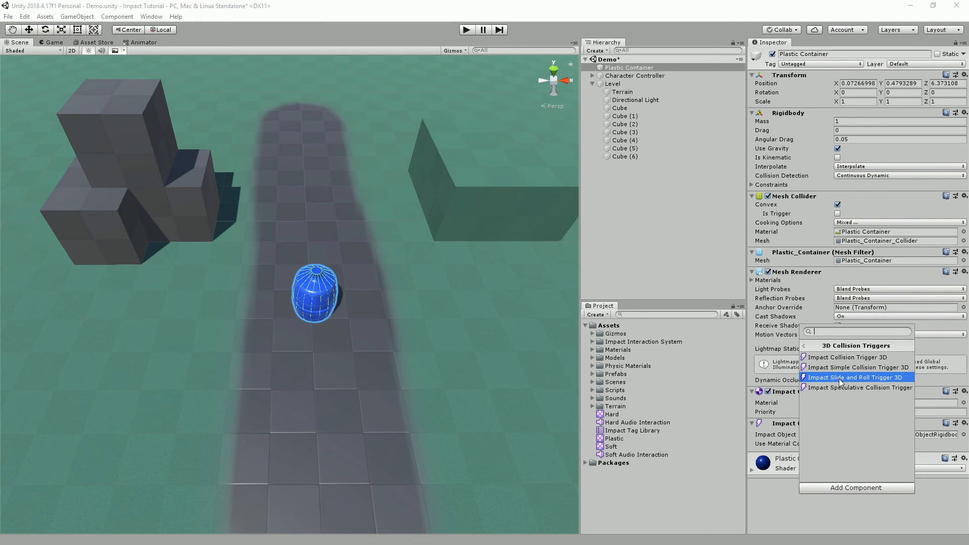
pyautogui.click(839, 379)
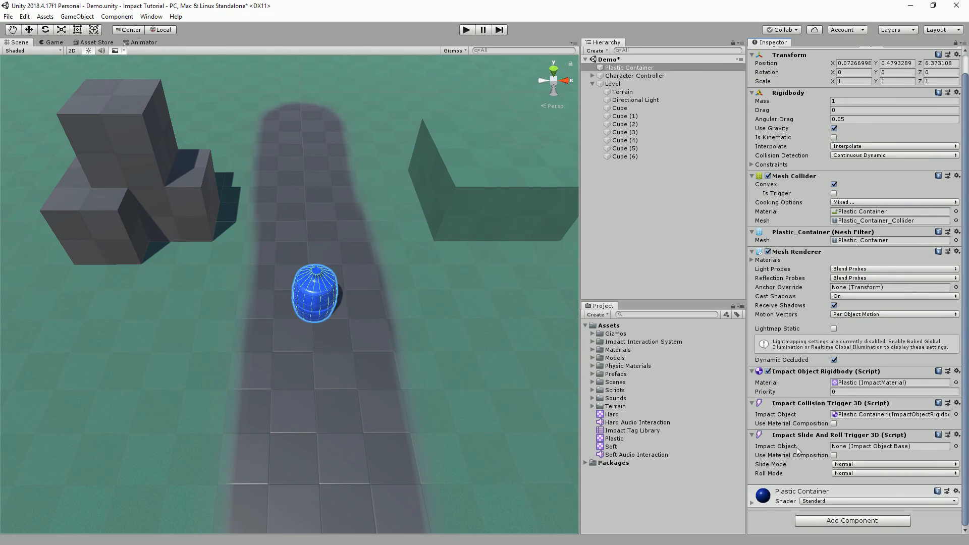
pyautogui.moveTo(787, 370); pyautogui.dragTo(850, 447)
# Keep the slide and roll trigger's Slide Mode at Normal and set its Roll Mode to None
pyautogui.click(846, 465)
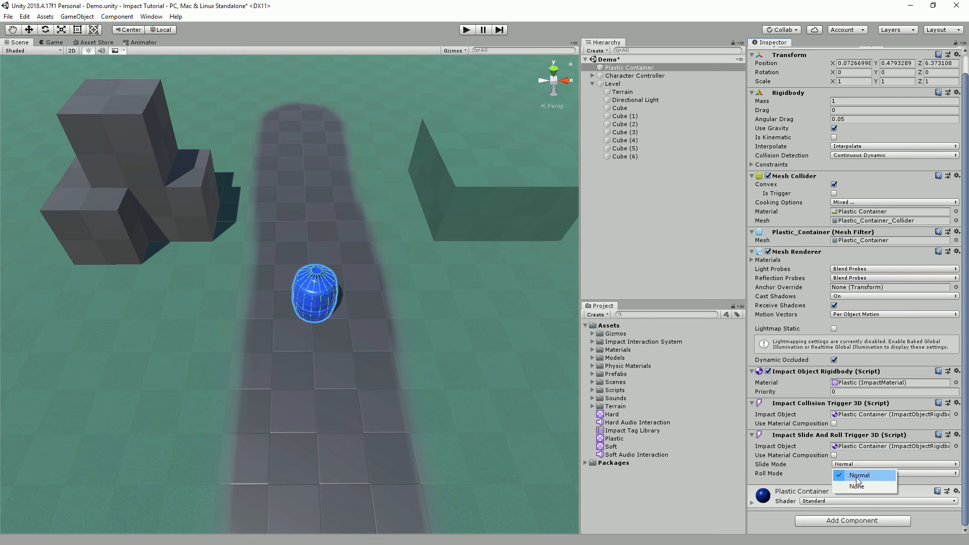
pyautogui.click(785, 465)
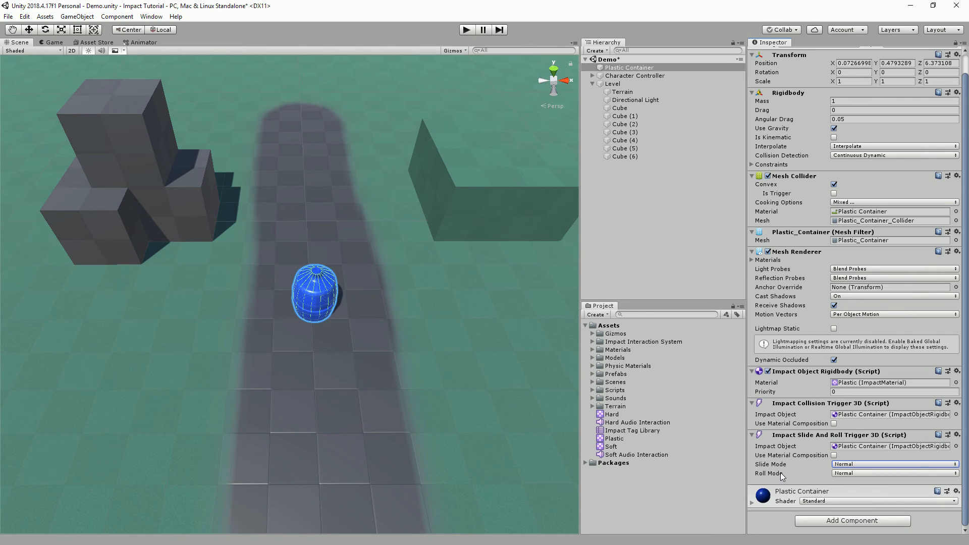
pyautogui.click(848, 473)
pyautogui.click(856, 496)
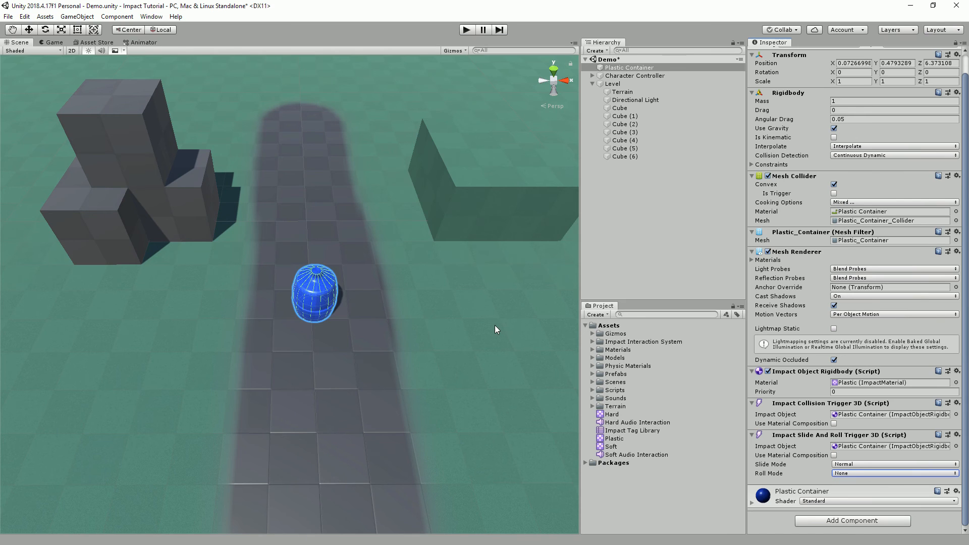
# Run the scene, move the plastic container over the grass and path to test its sliding sounds, and stop the run
pyautogui.moveTo(471, 312); pyautogui.dragTo(389, 115, button='right')
pyautogui.click(389, 115)
pyautogui.moveTo(415, 209); pyautogui.dragTo(442, 288, button='right')
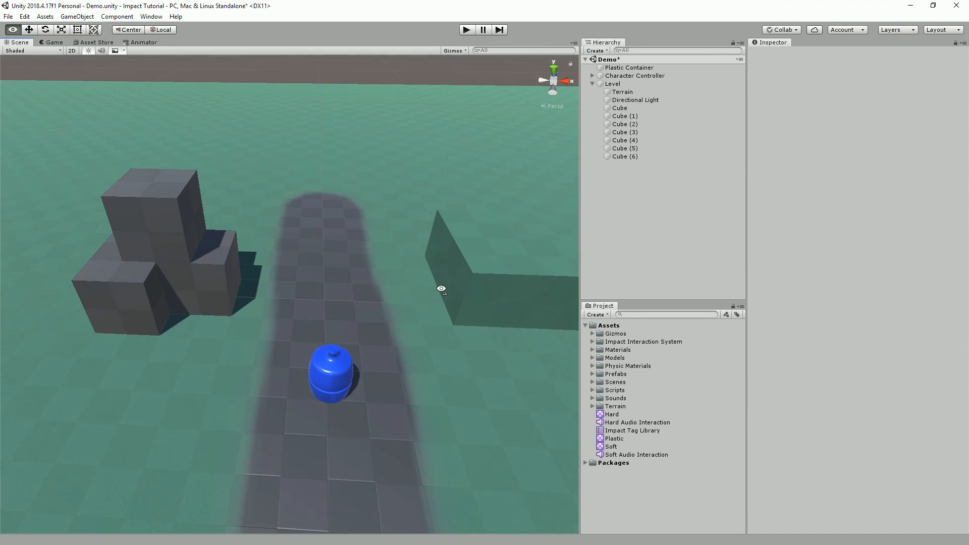
pyautogui.click(468, 30)
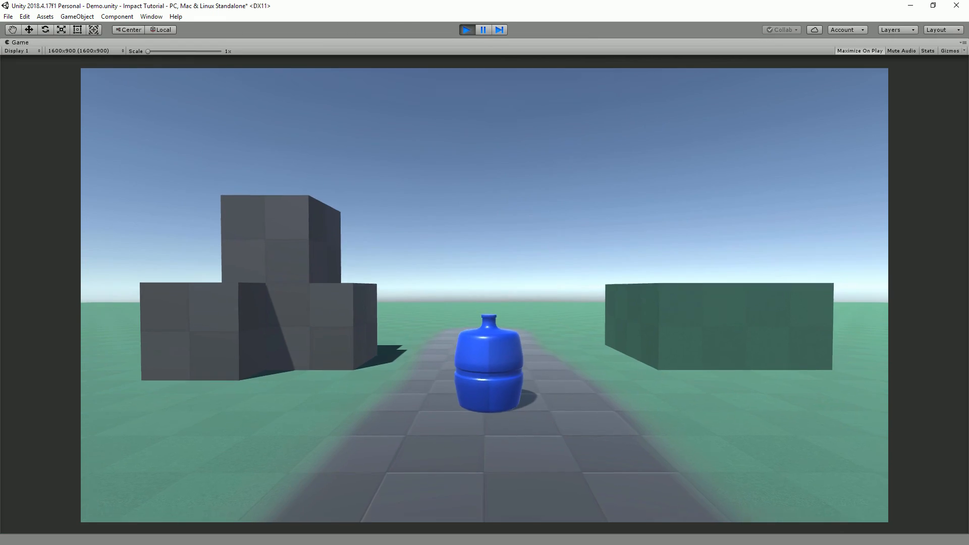
pyautogui.press('w')
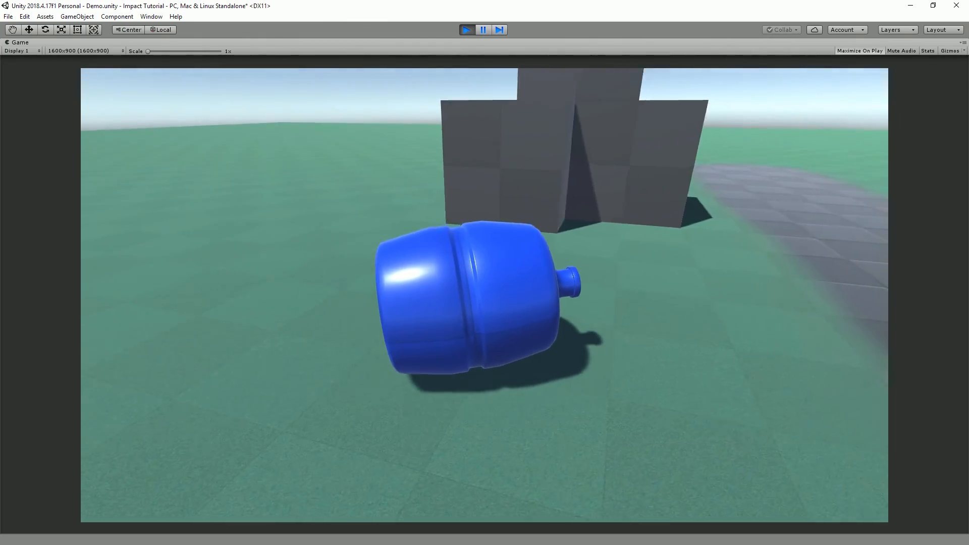
pyautogui.press('d')
pyautogui.press('d')
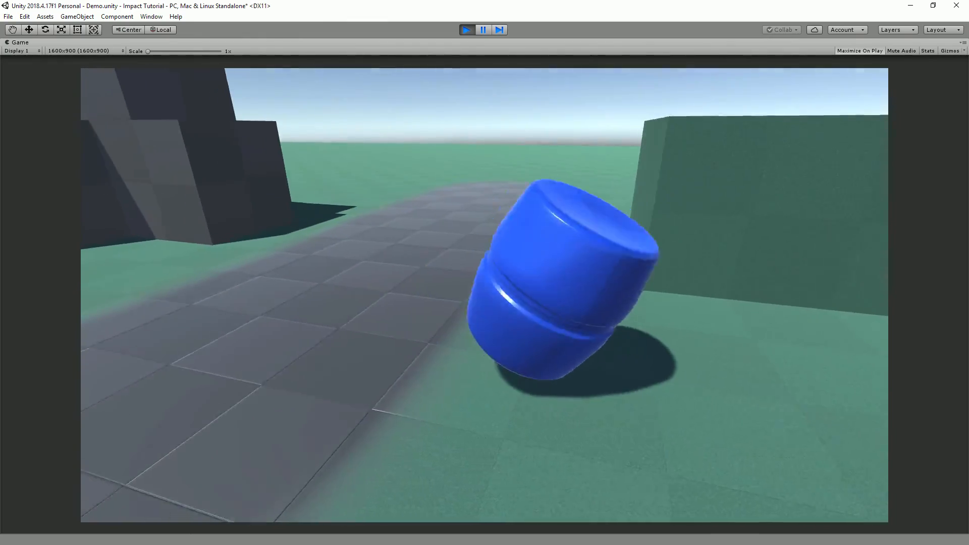
pyautogui.press('a')
pyautogui.press('d')
pyautogui.press('w')
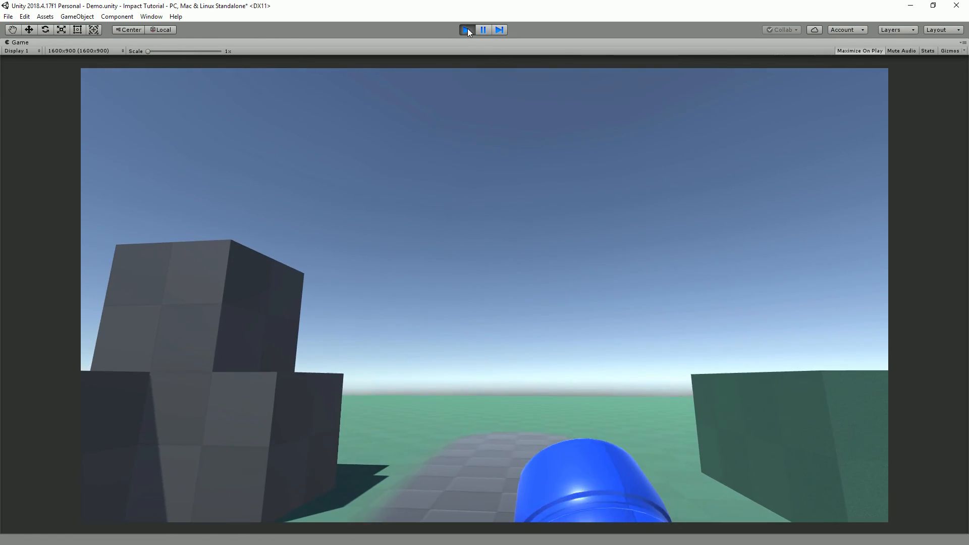
pyautogui.click(468, 30)
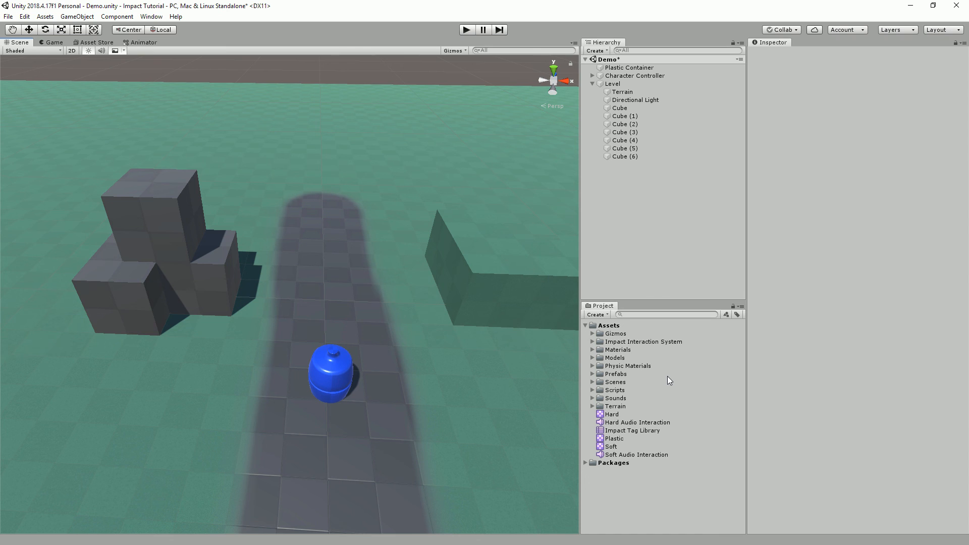
pyautogui.moveTo(413, 347); pyautogui.dragTo(461, 335, button='right')
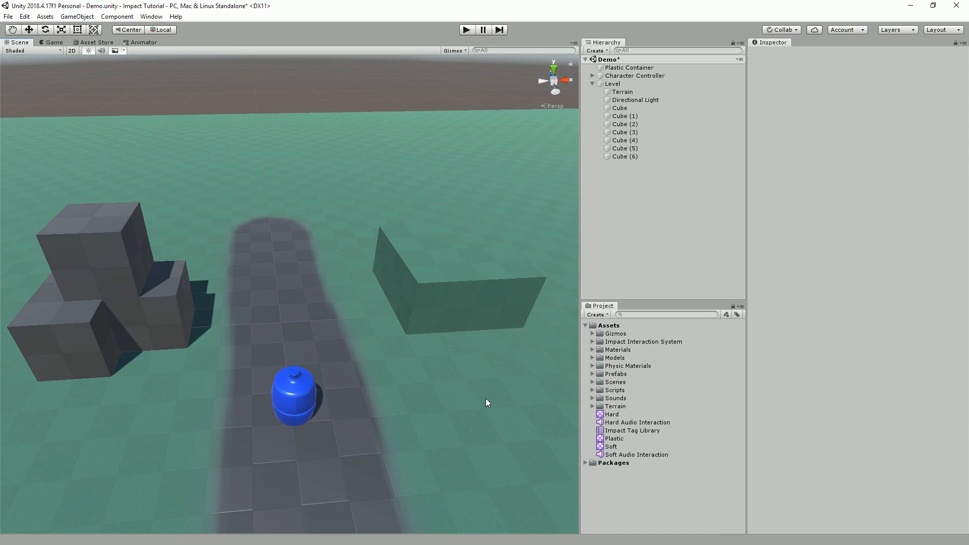